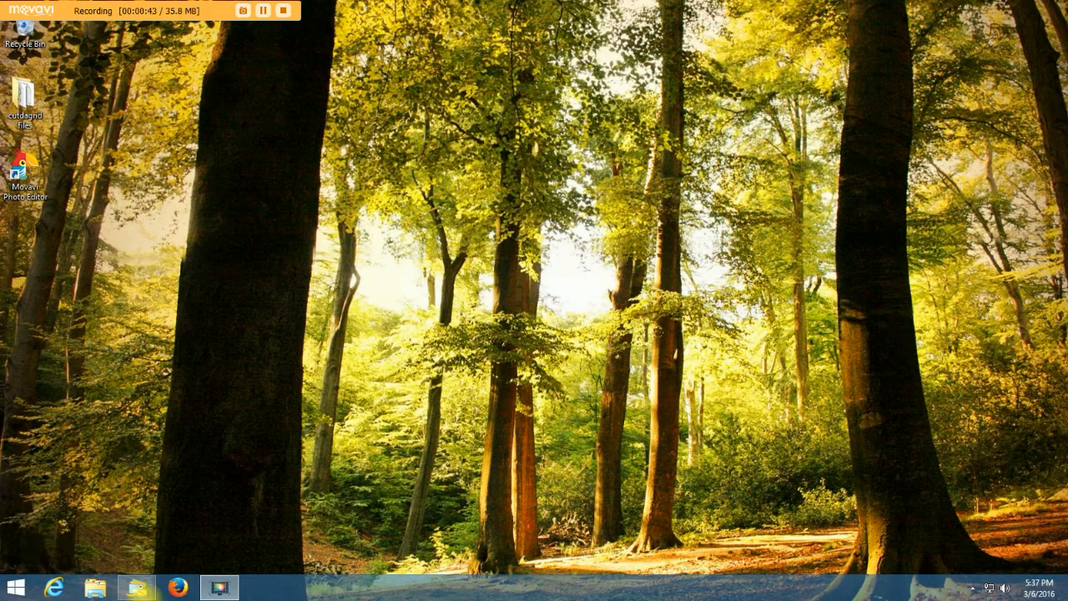
Step: Switch to Firefox and go to the epsolarpv.com website
left_click(182, 584)
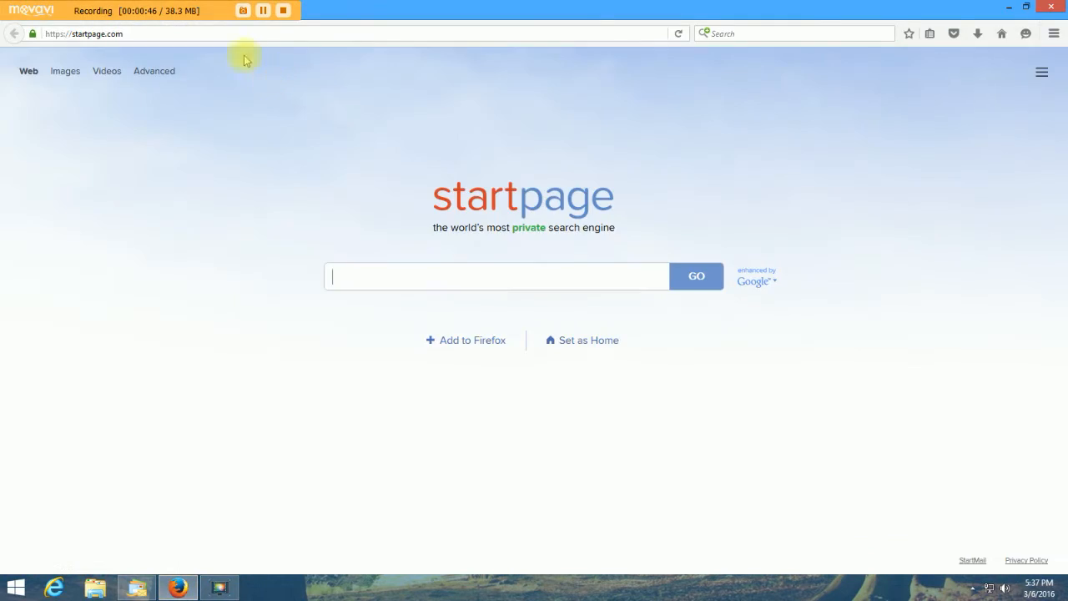
left_click(224, 34)
double_click(226, 35)
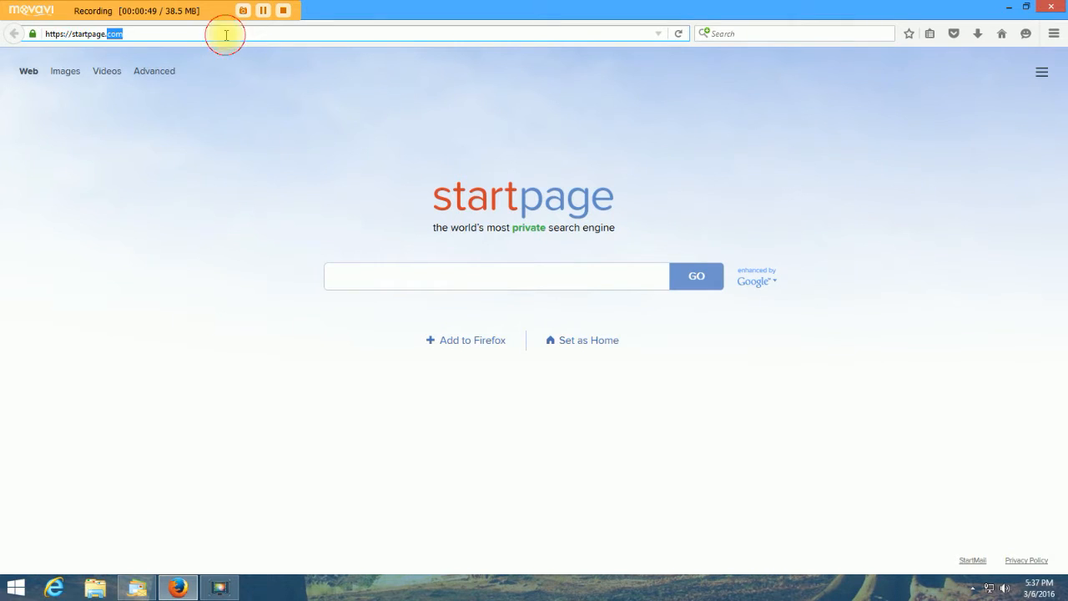
triple_click(226, 35)
type("epsolar")
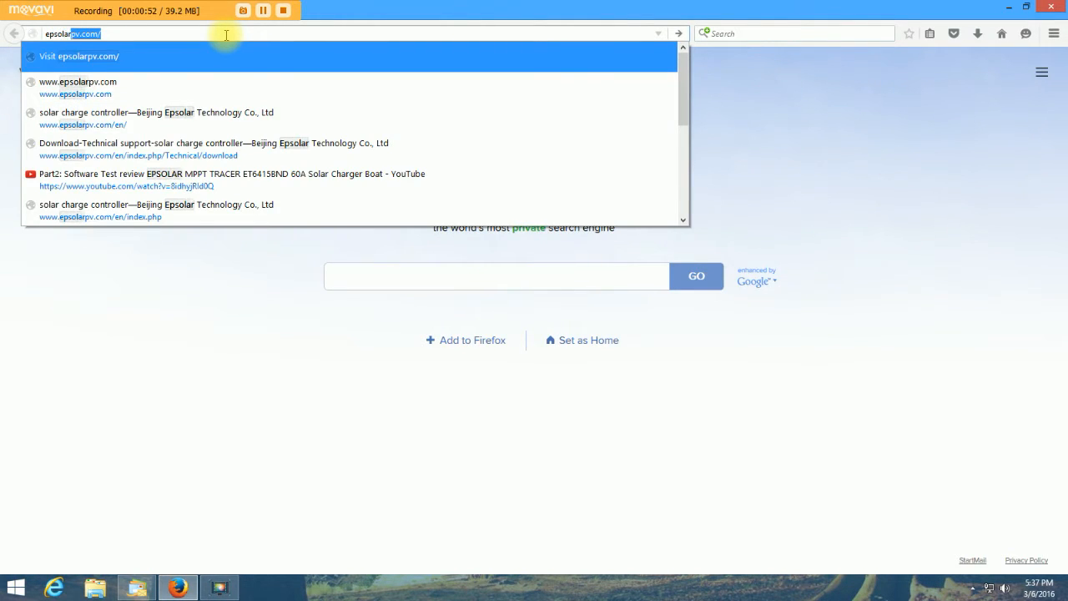
type("pv.com/")
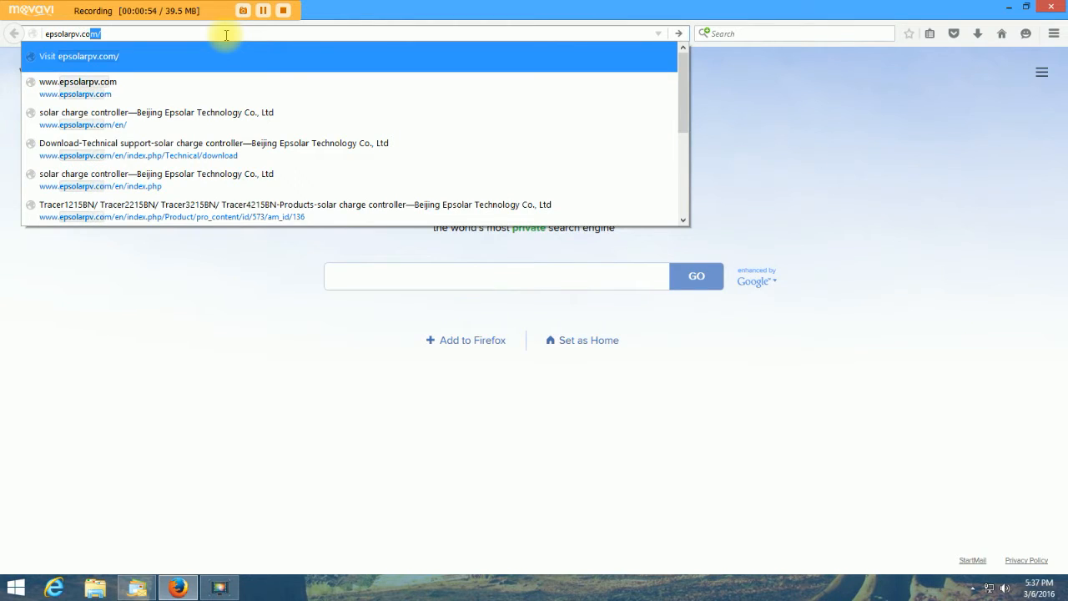
key("Return")
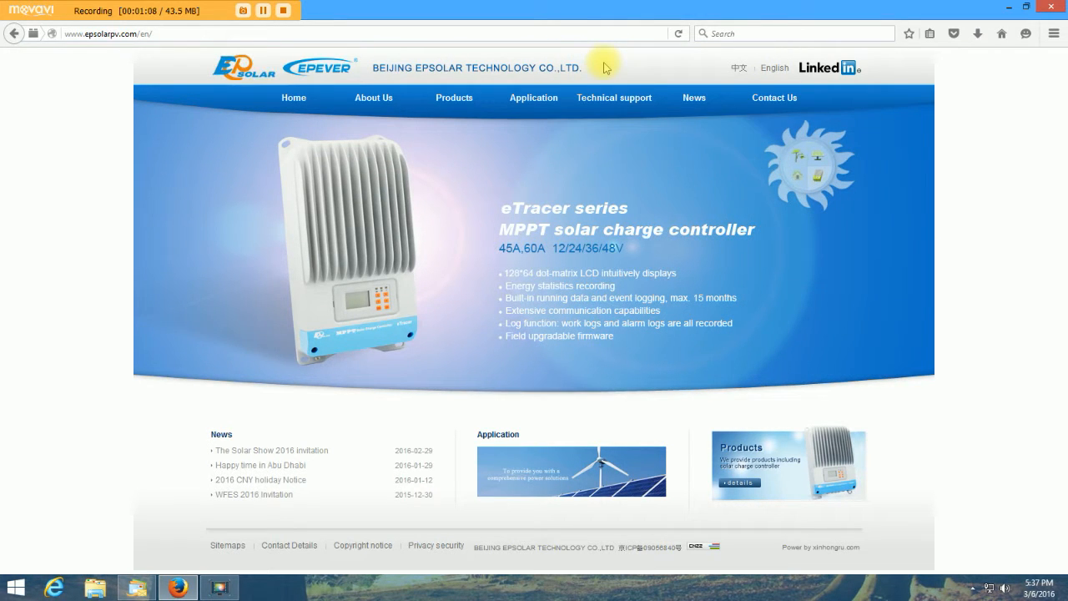
Step: Go to the site's technical support downloads and show the software list
mouse_move(608, 102)
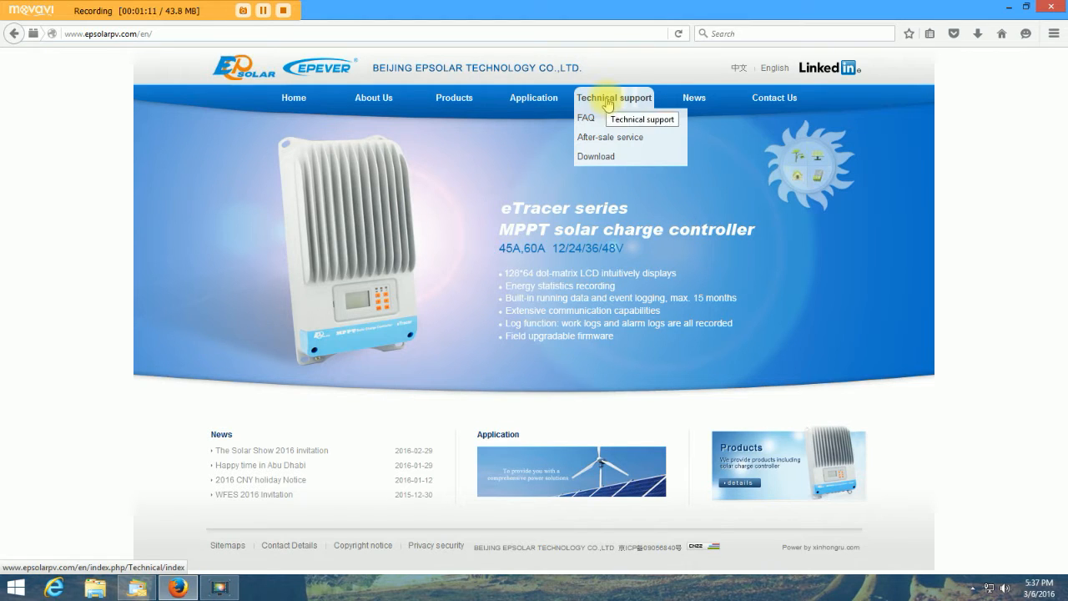
left_click(592, 157)
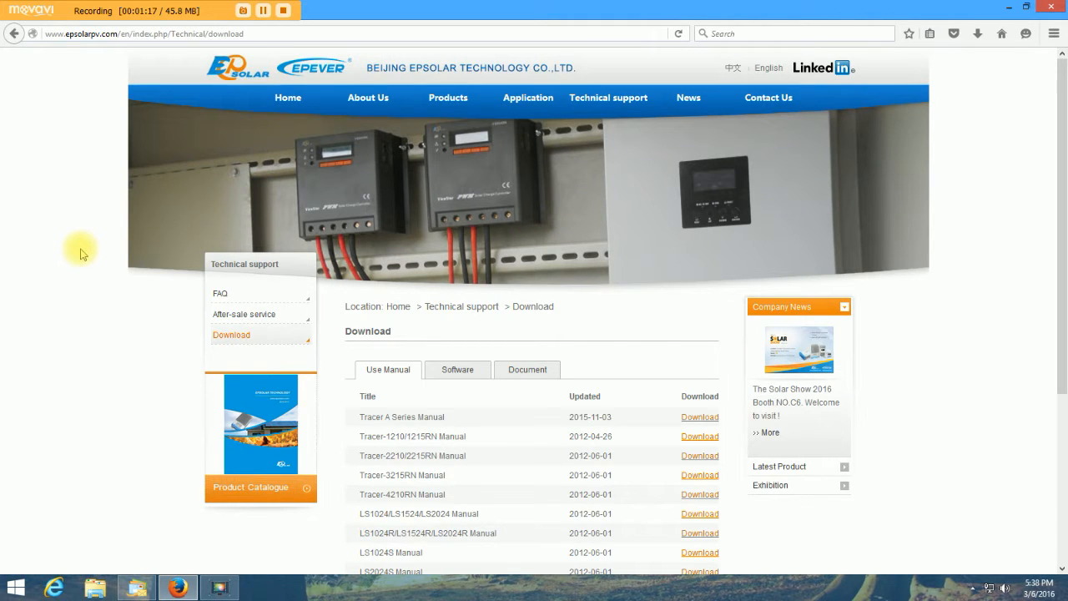
scroll(82, 252, "down", 5)
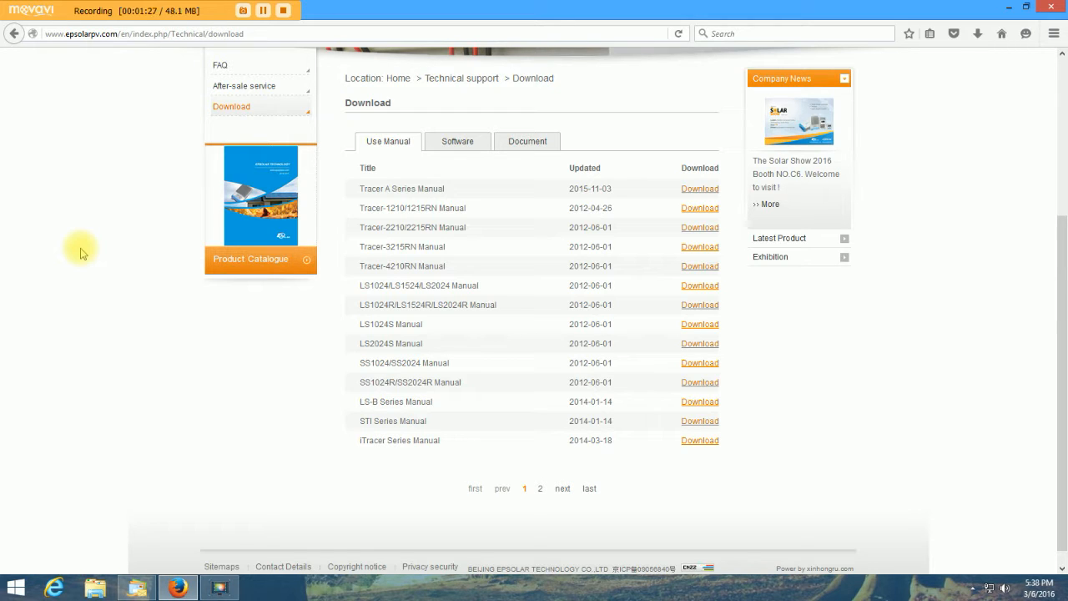
scroll(81, 253, "up", 2)
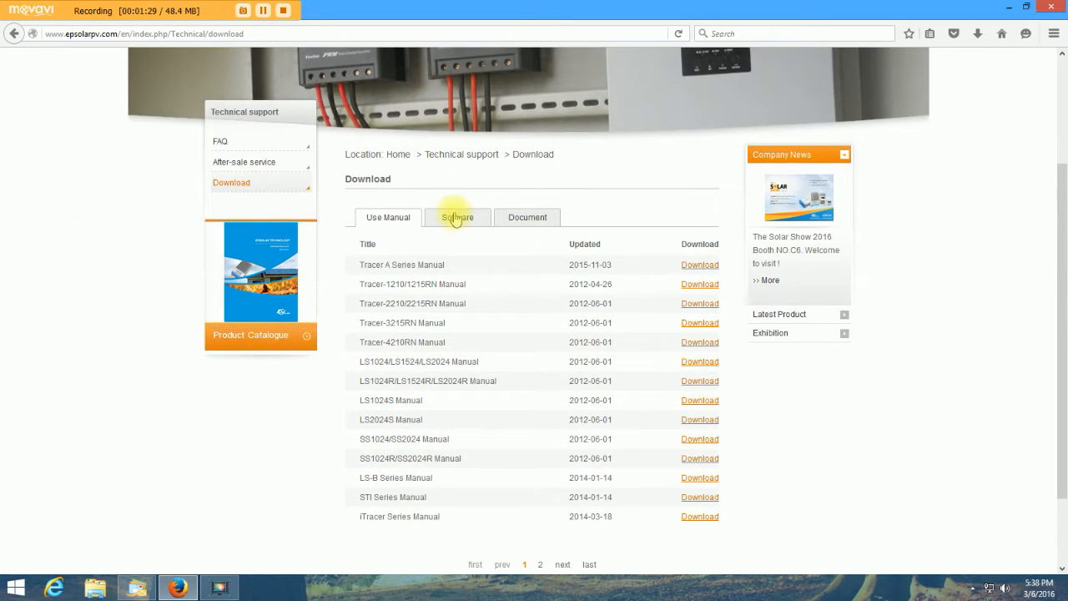
left_click(457, 220)
left_click(451, 332)
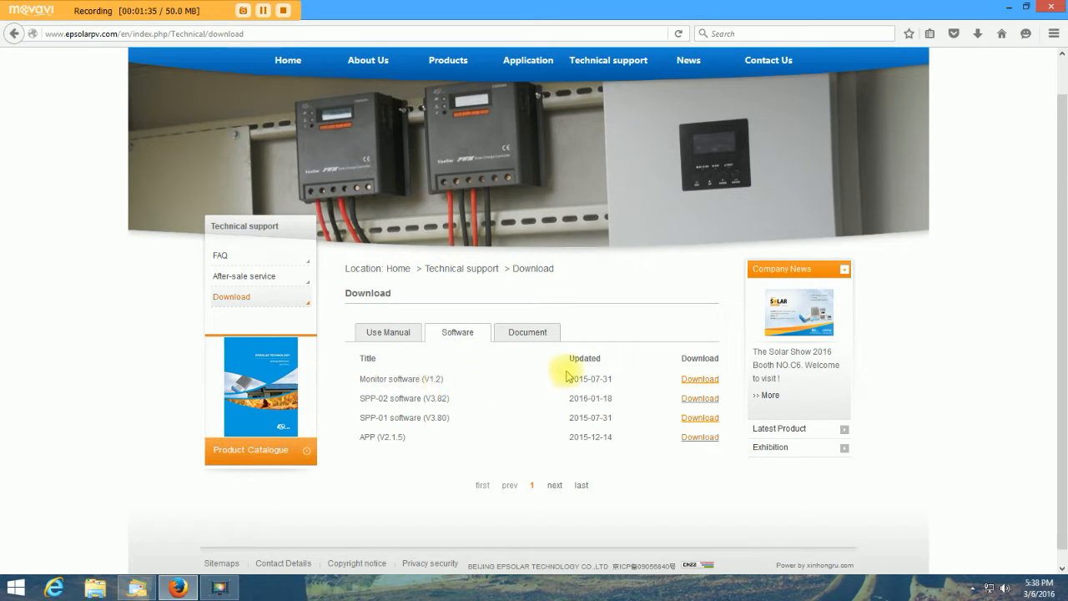
Step: Save the Monitor software (V1.2) archive to disk, check it in its containing folder and minimise that folder window
left_click(698, 381)
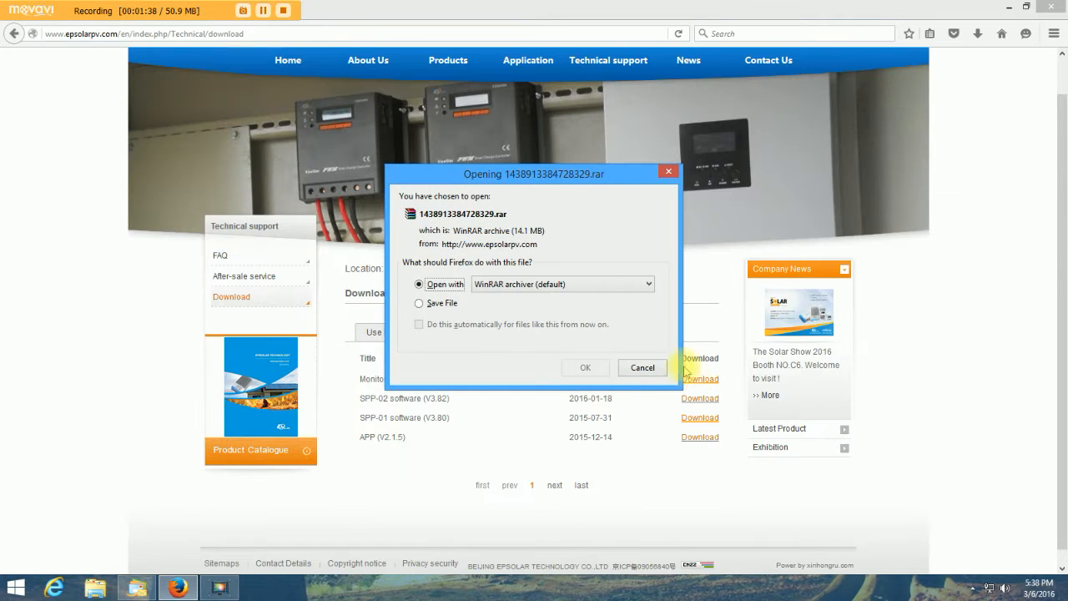
left_click(420, 304)
left_click(594, 368)
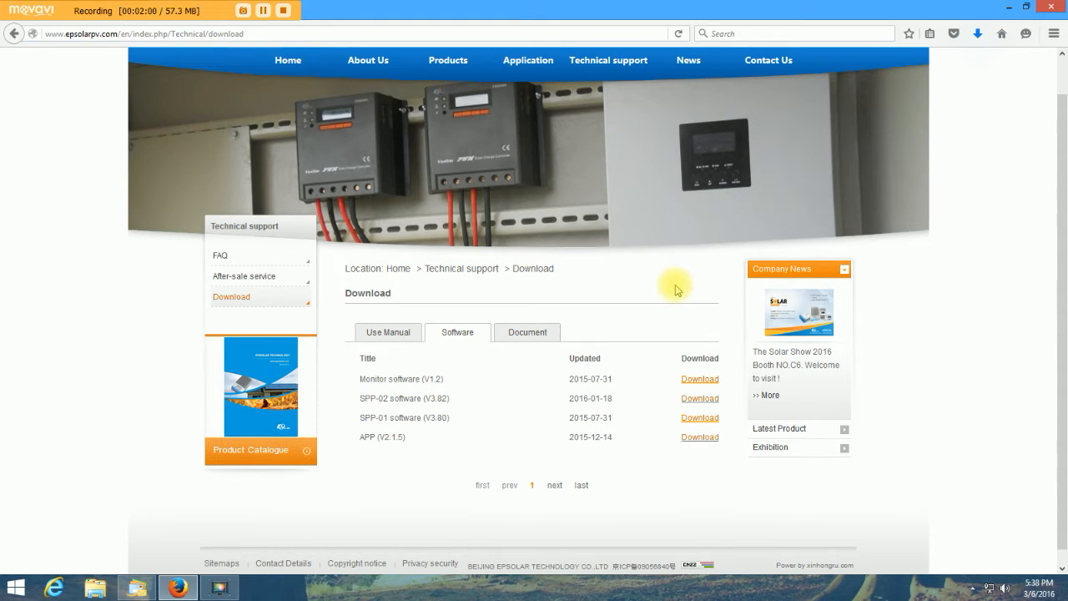
left_click(978, 35)
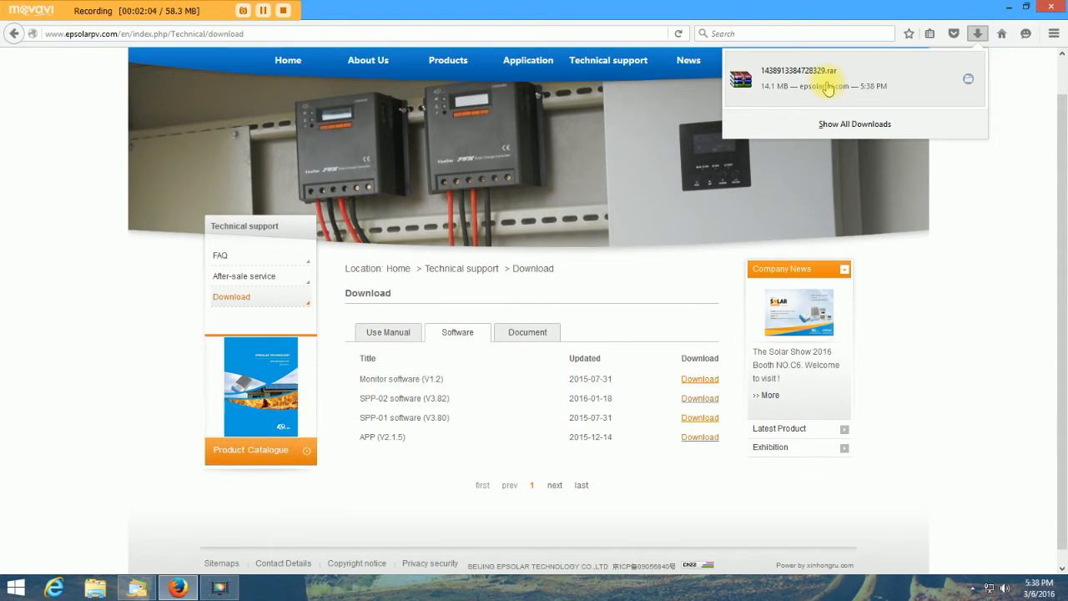
left_click(969, 82)
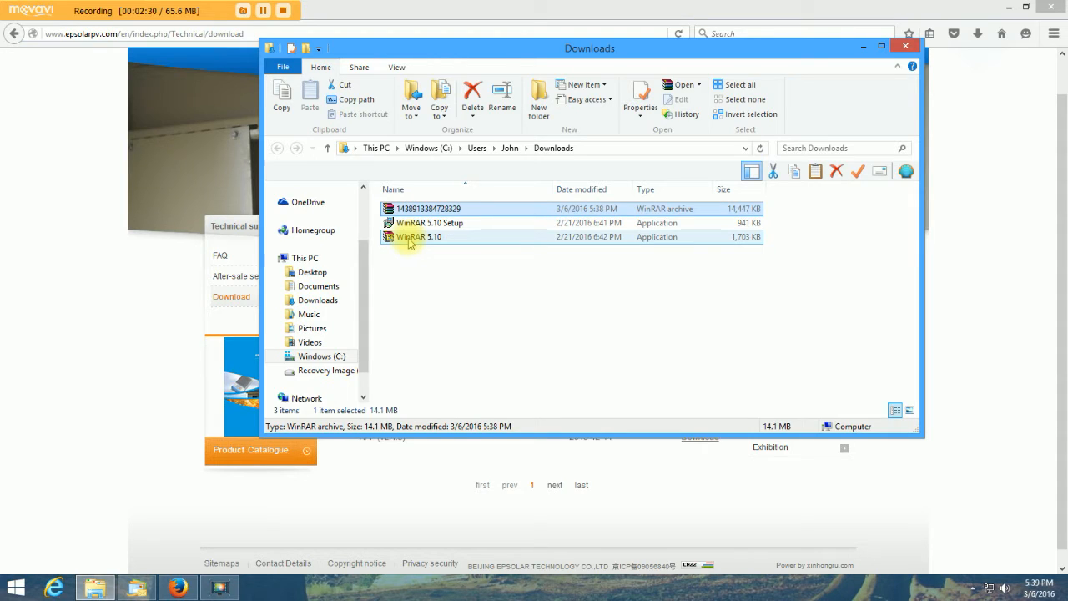
left_click(863, 47)
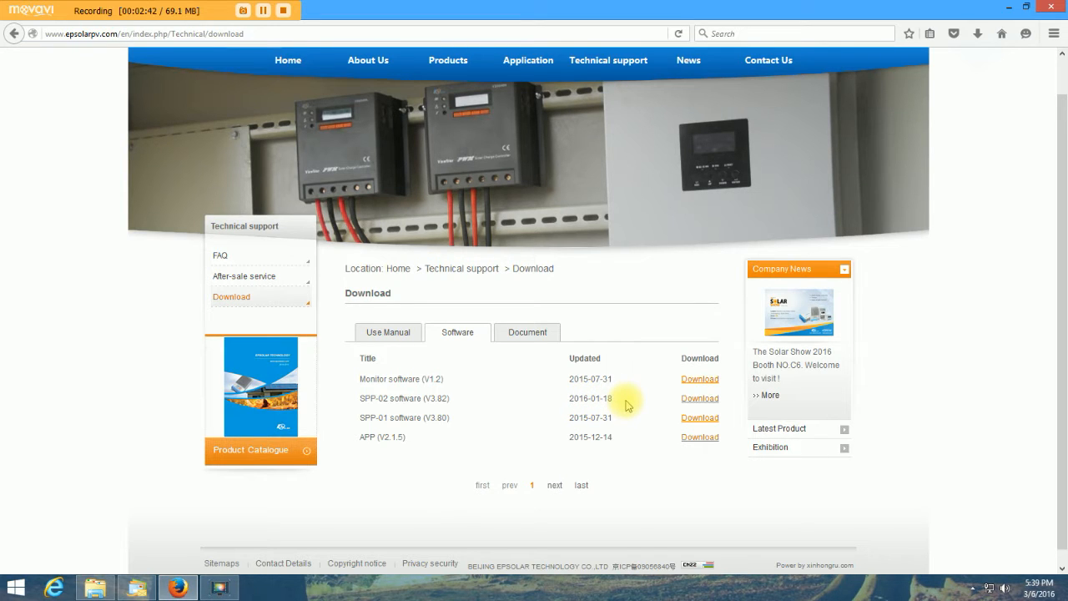
Step: Save the SPP-02 software (V3.82) zip file to disk and show it in its containing folder
left_click(698, 400)
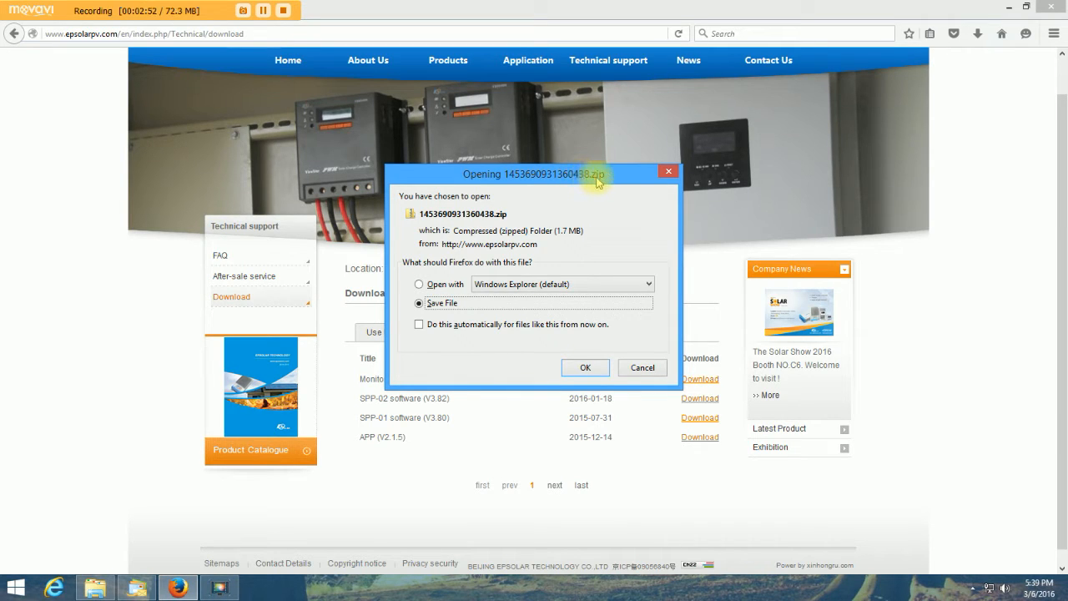
left_click(585, 368)
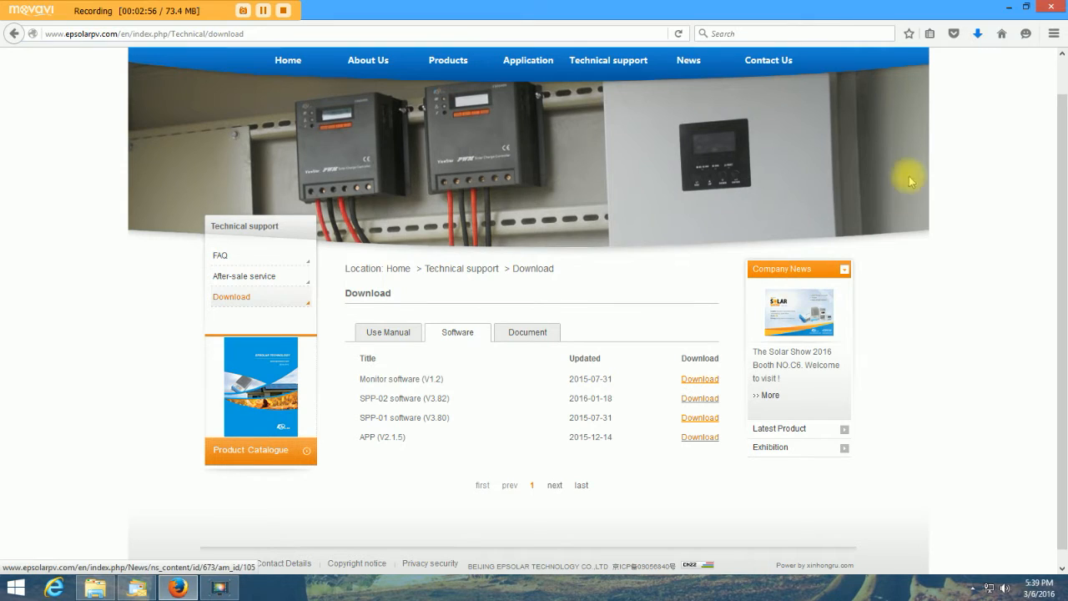
left_click(982, 36)
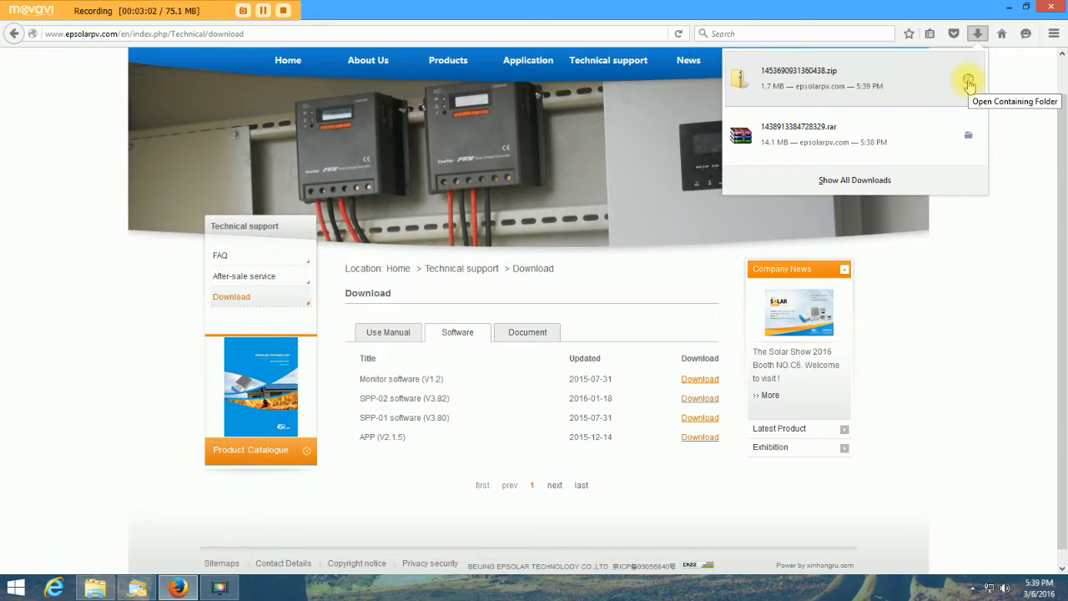
left_click(968, 83)
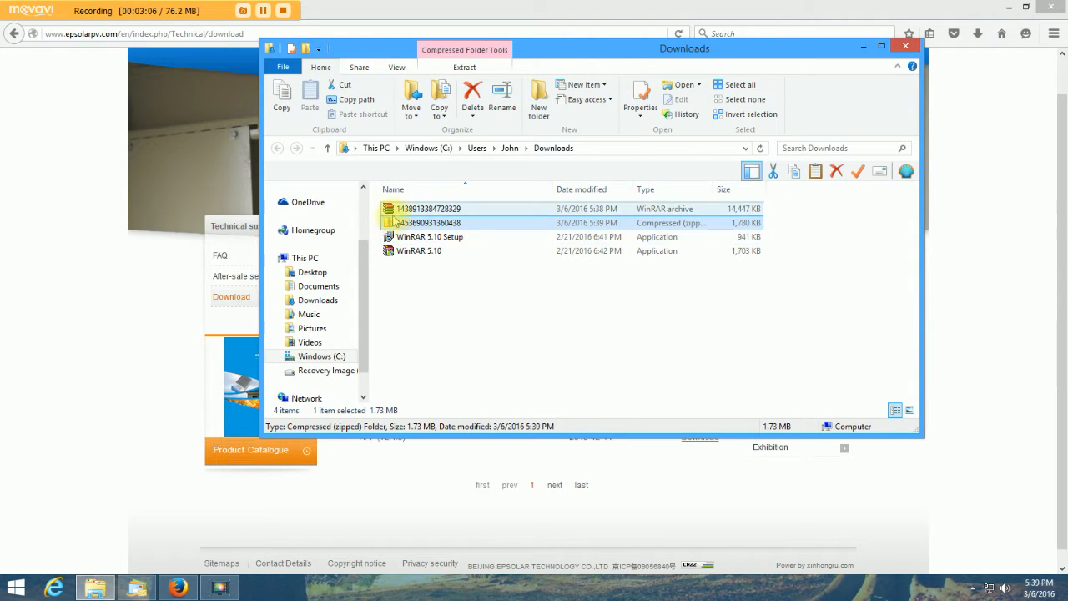
double_click(392, 225)
left_click(390, 213)
double_click(389, 212)
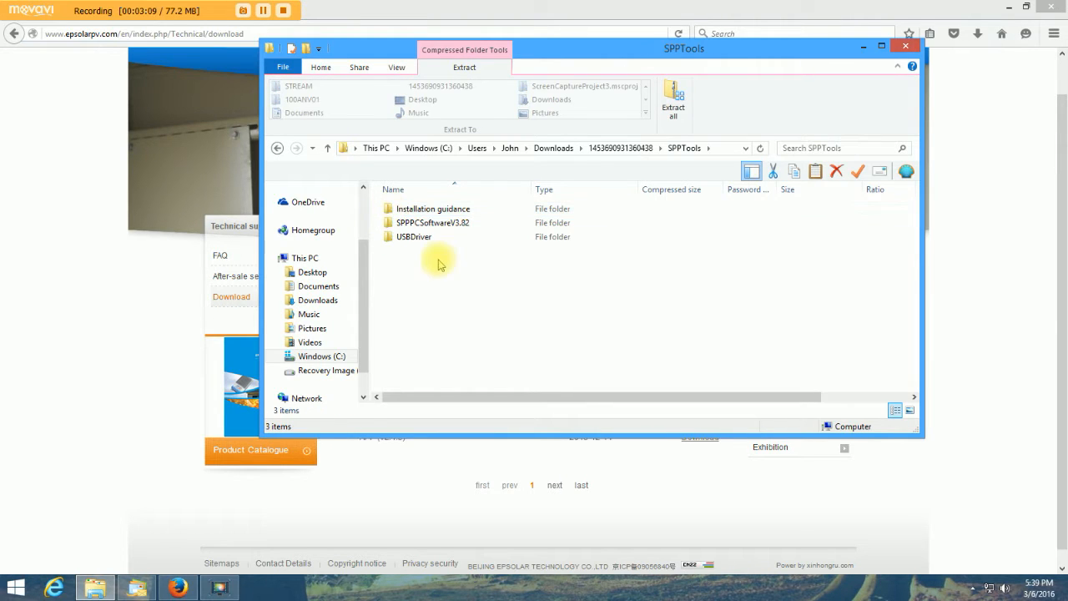
left_click(394, 212)
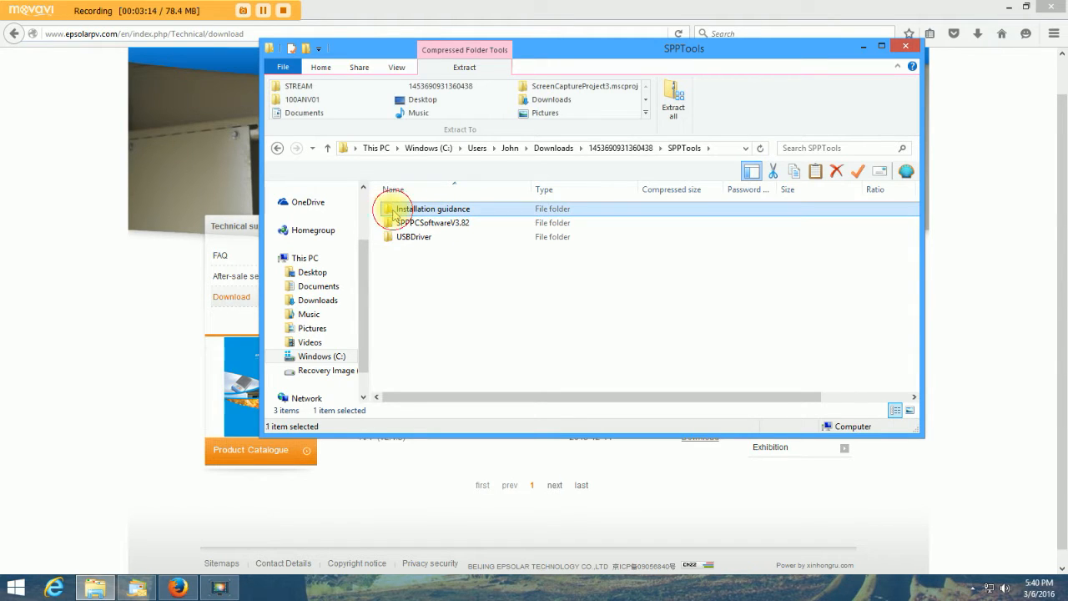
double_click(392, 212)
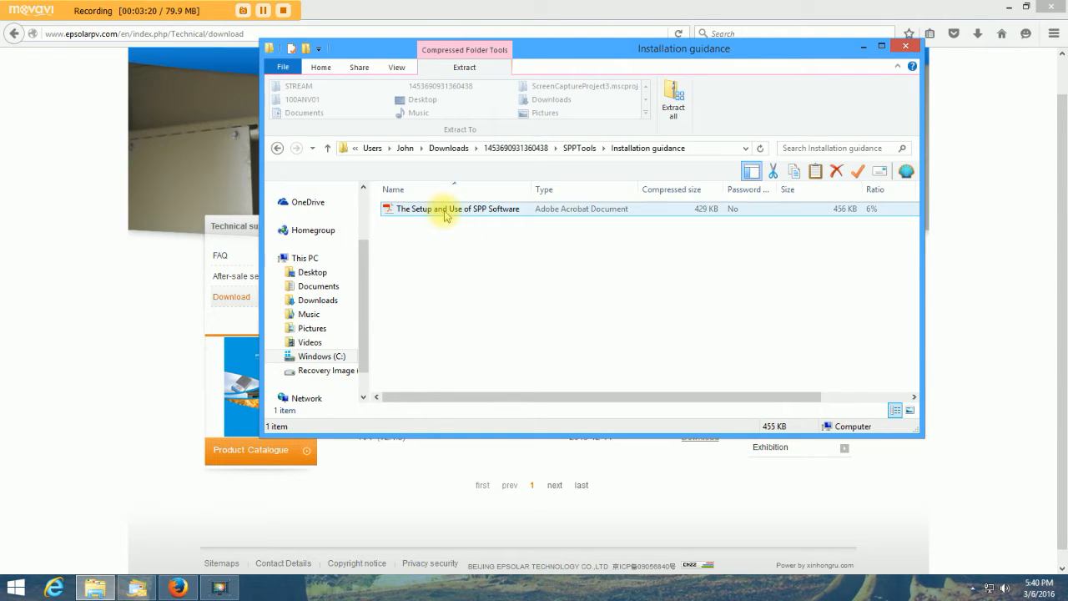
left_click(277, 147)
left_click(278, 148)
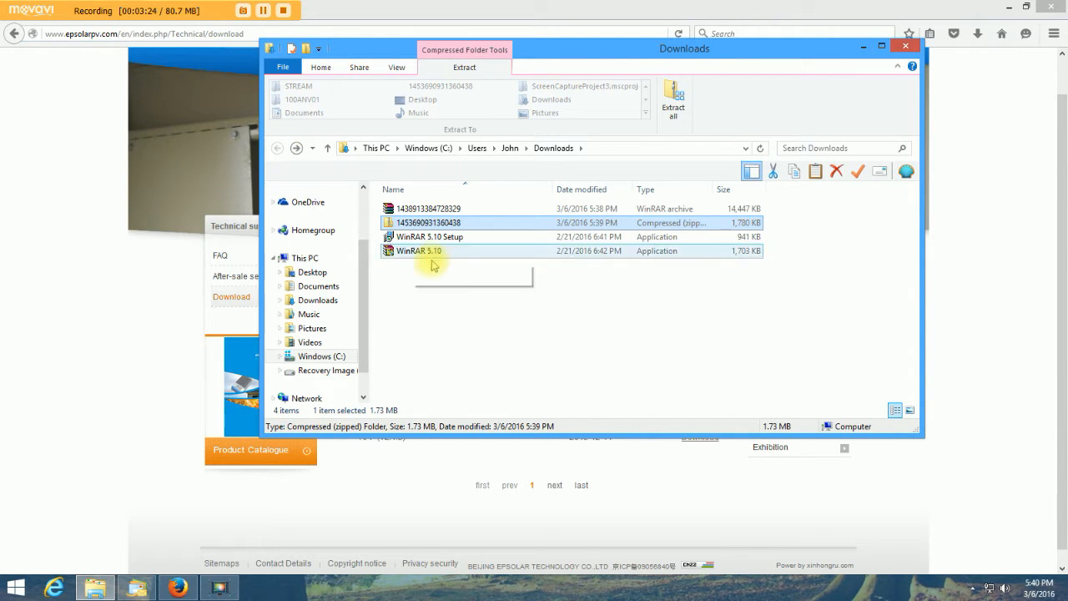
double_click(420, 209)
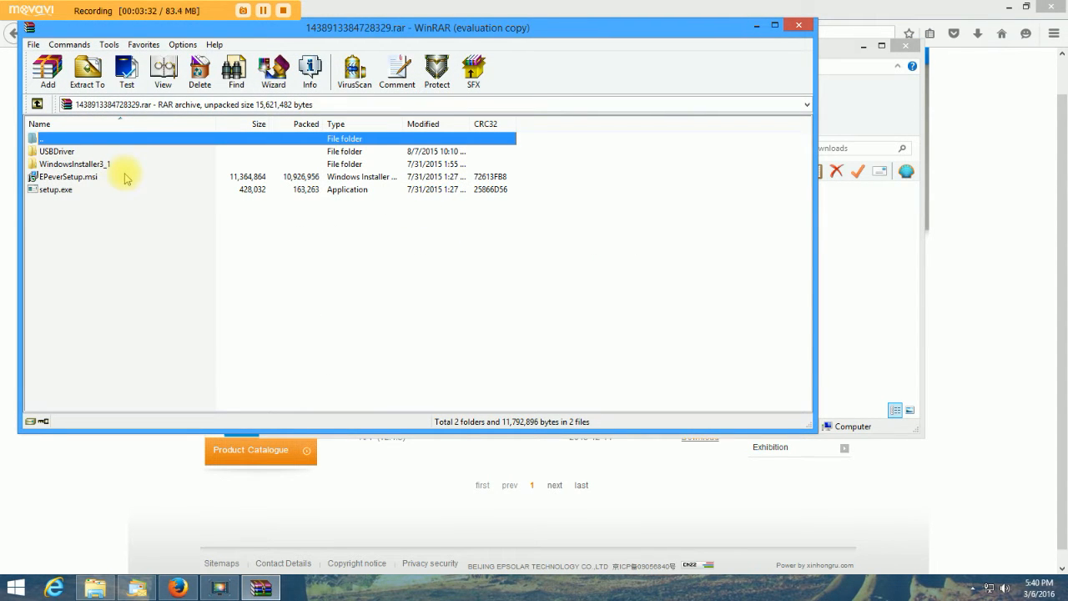
double_click(33, 177)
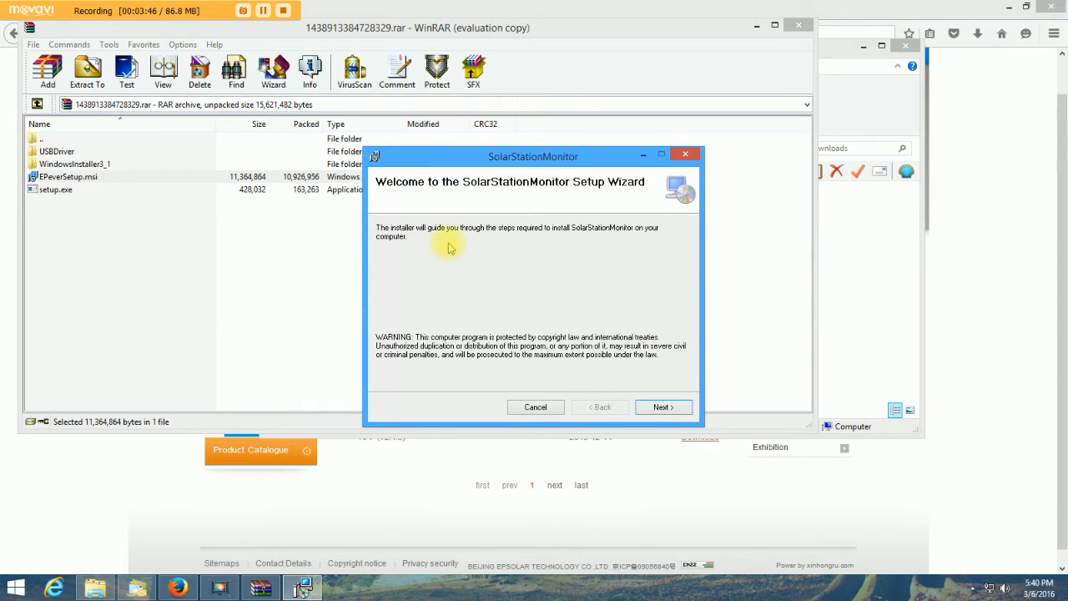
left_click(662, 408)
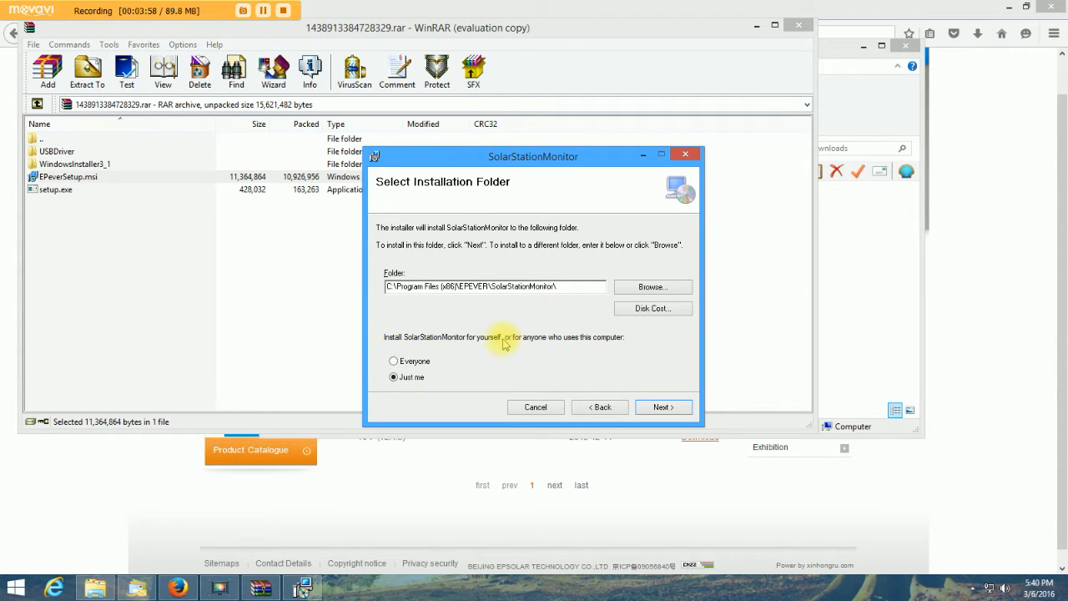
left_click(394, 361)
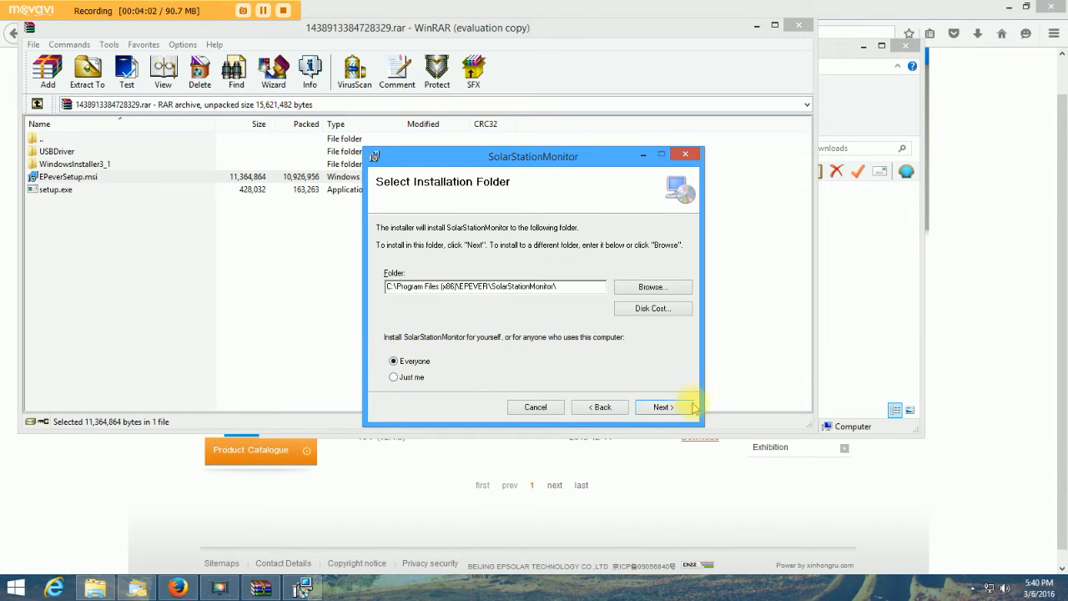
left_click(663, 408)
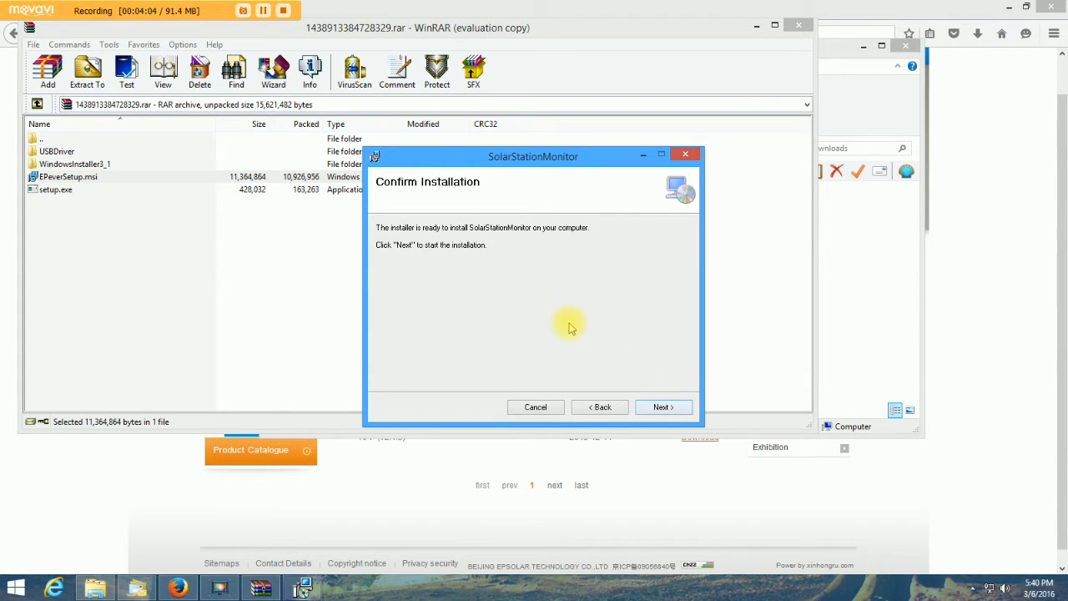
left_click(664, 409)
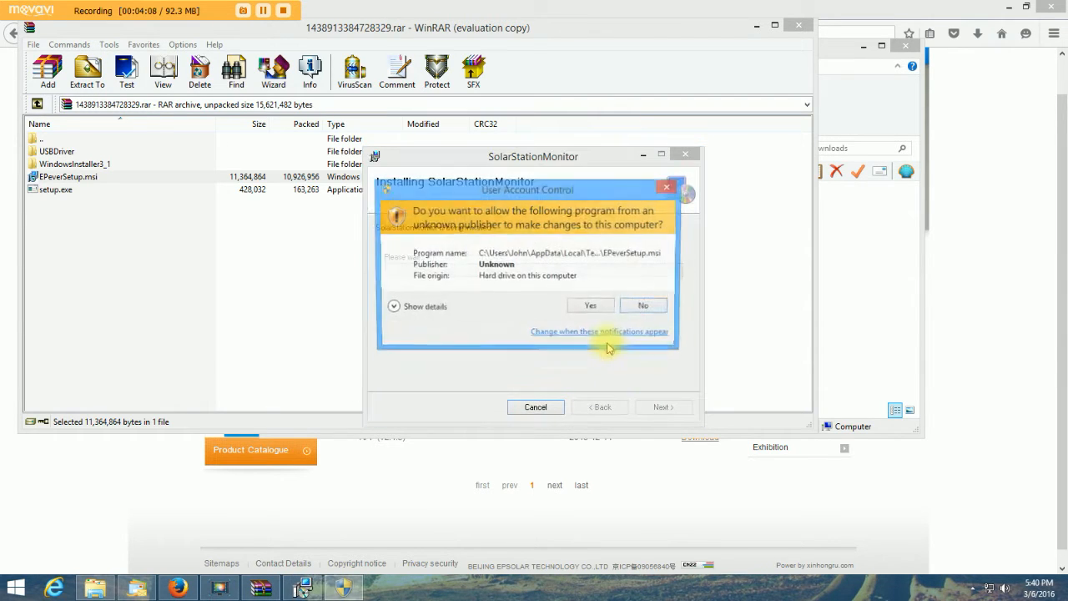
left_click(592, 308)
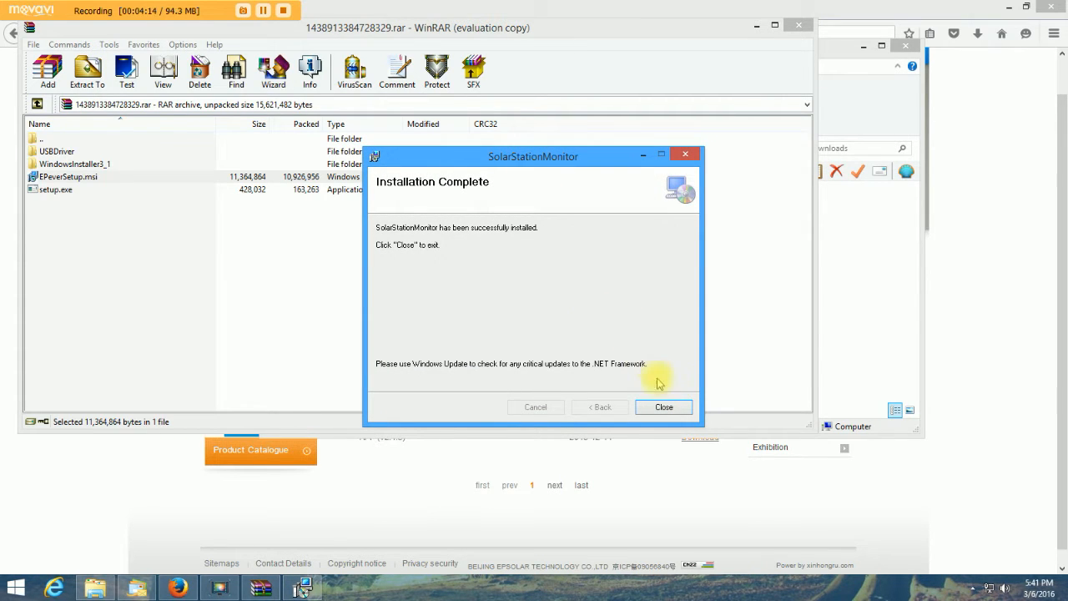
left_click(665, 407)
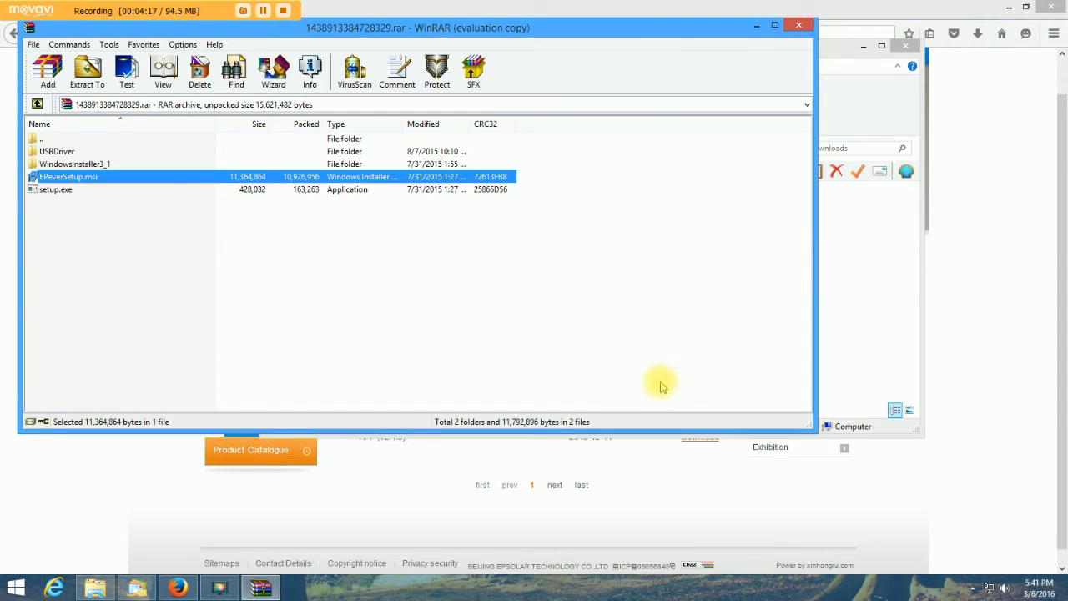
Step: Close the archive and the Downloads folder, and minimise the browser to show the desktop
left_click(798, 26)
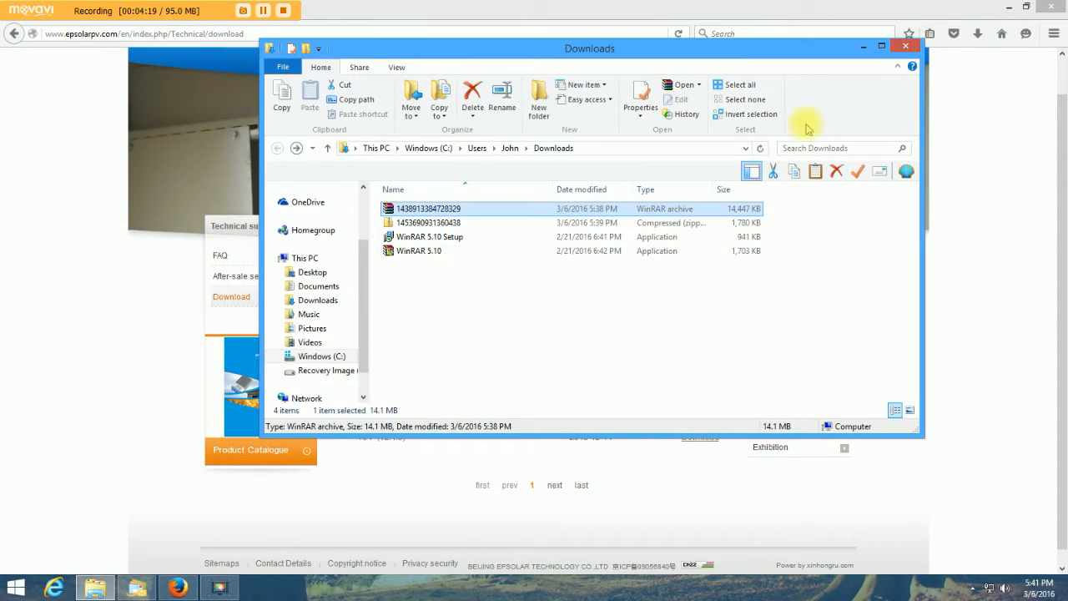
left_click(905, 45)
left_click(1013, 6)
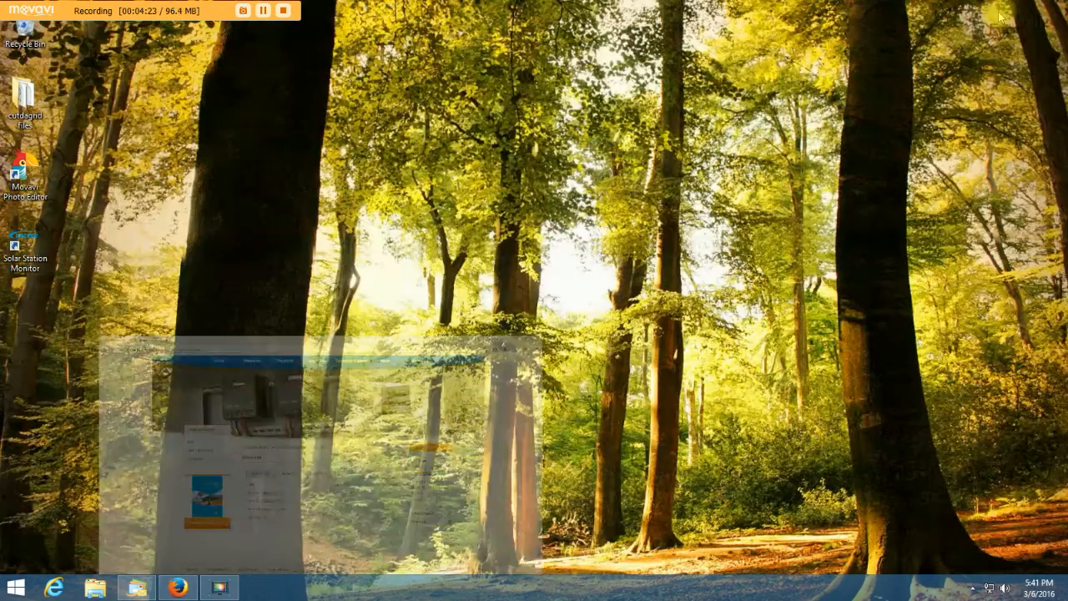
Step: Launch Solar Station Monitor from the EPEVER group of the installed programs
left_click(18, 589)
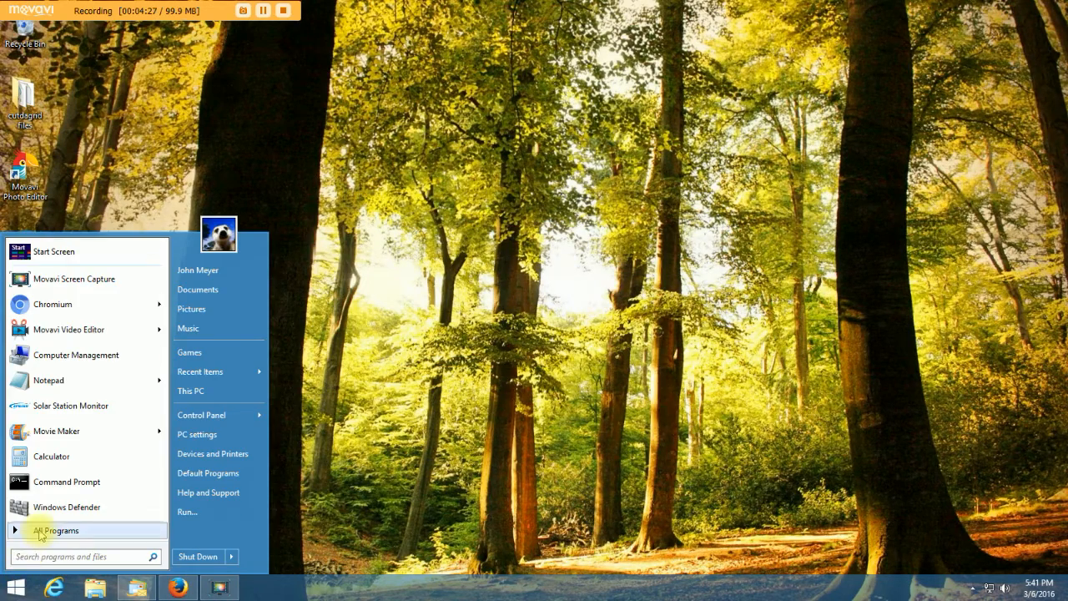
left_click(40, 532)
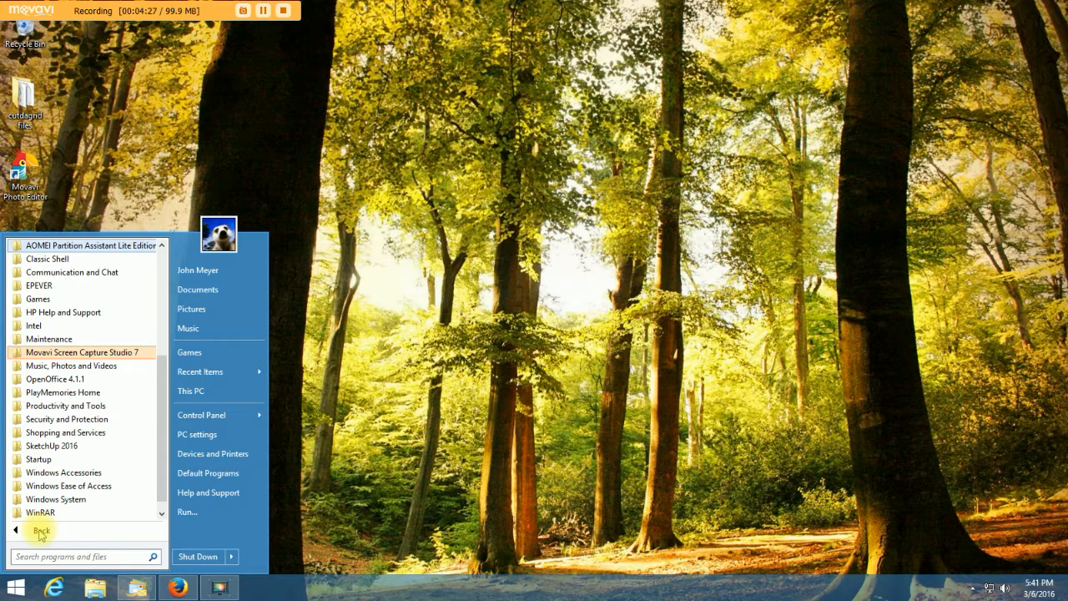
left_click(34, 286)
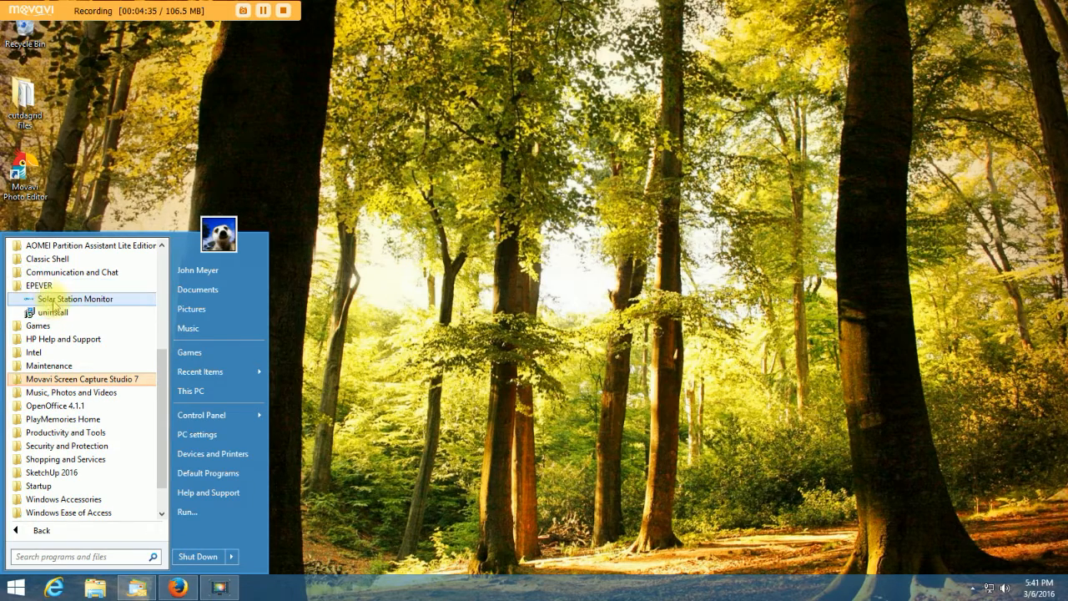
left_click(57, 298)
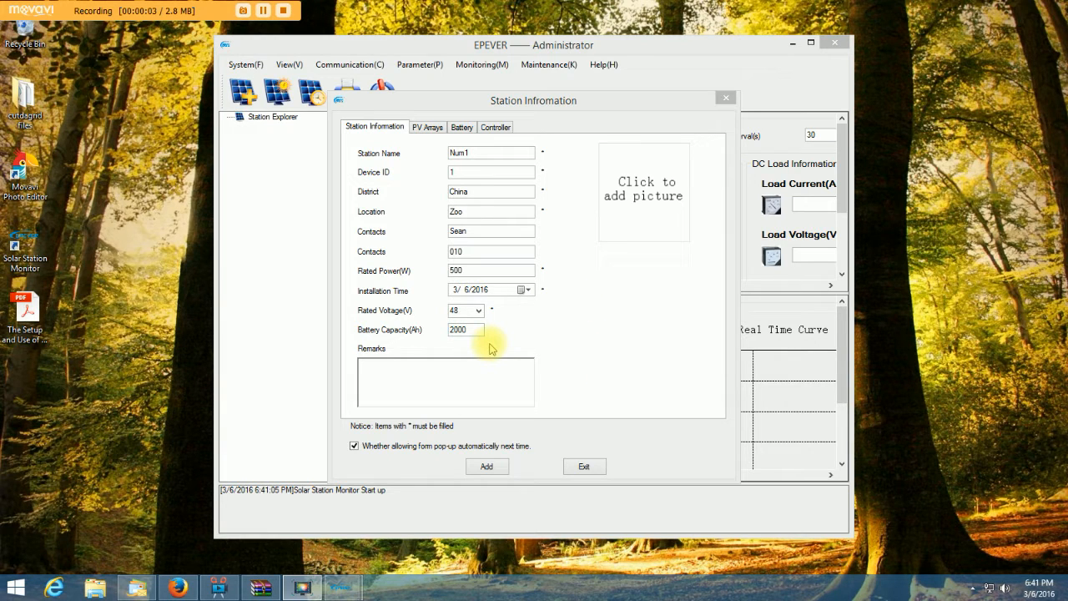
Step: Dismiss the station information form without adding a station, and exit Solar Station Monitor
left_click(559, 108)
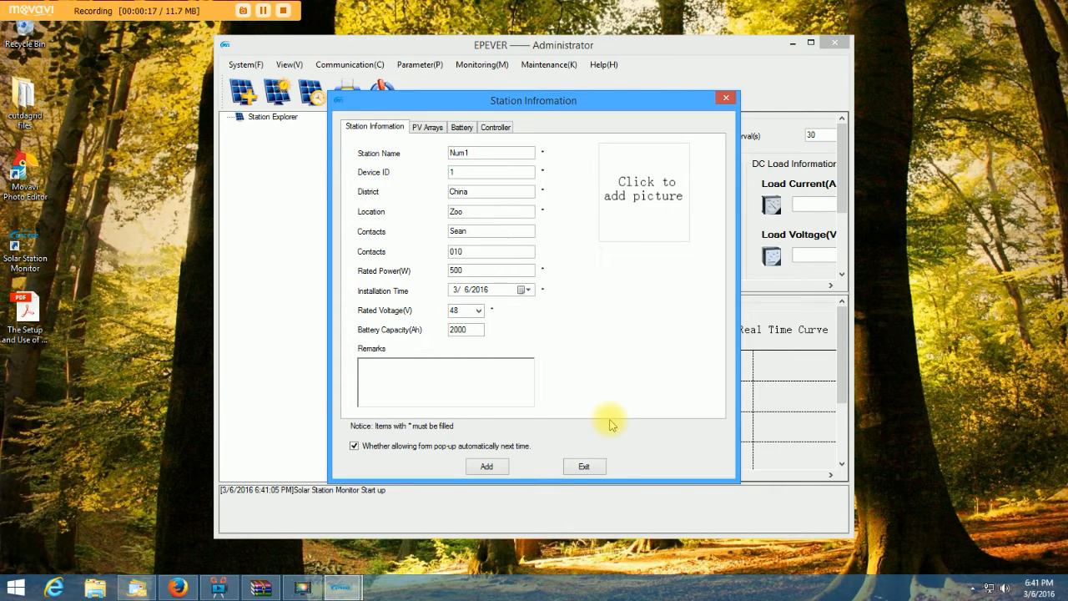
left_click(582, 464)
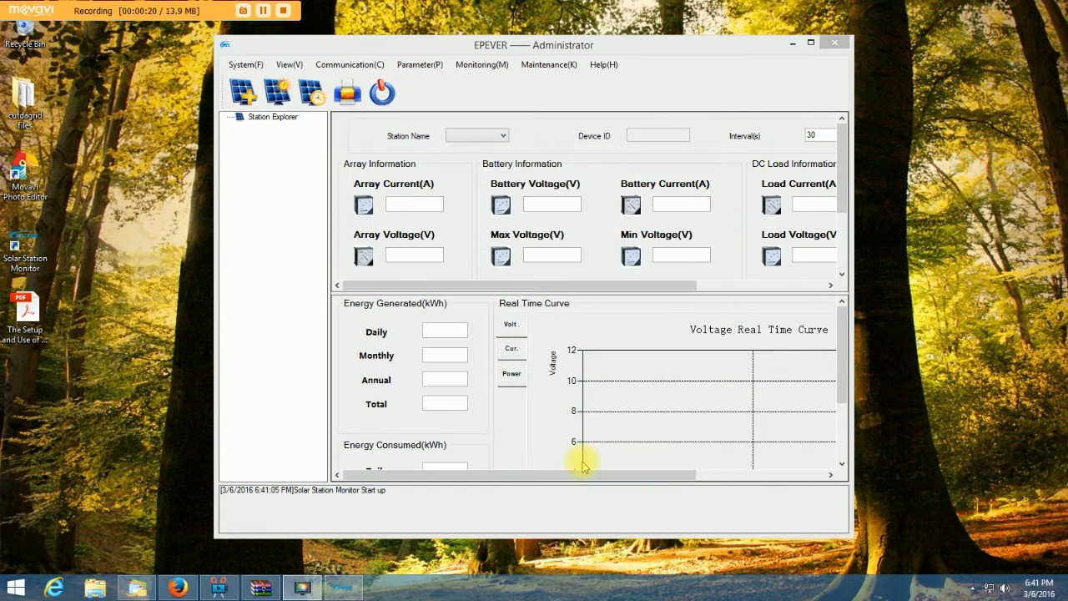
left_click(834, 42)
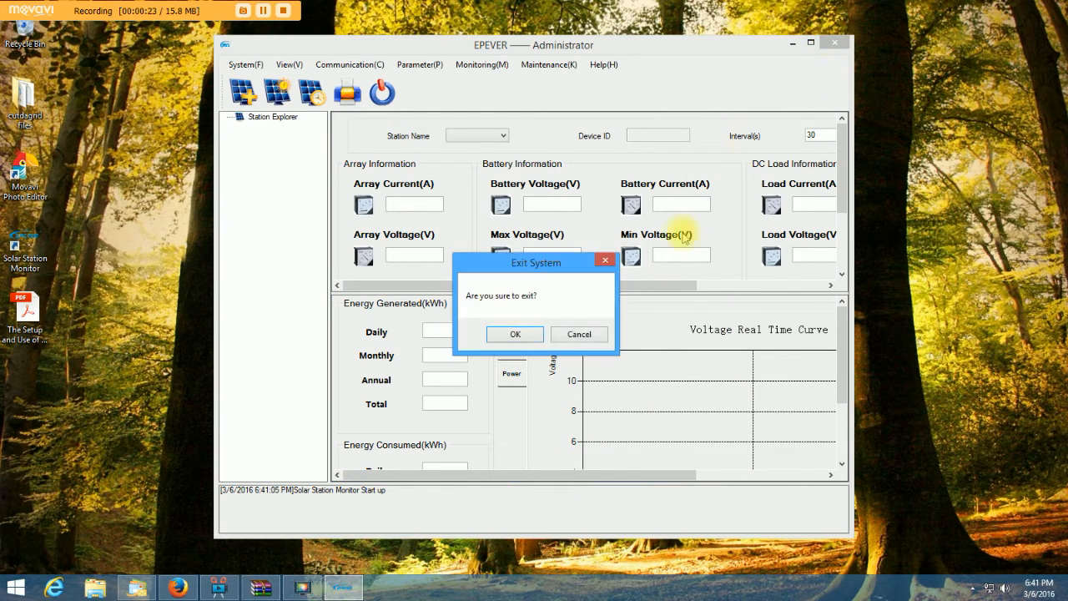
left_click(522, 336)
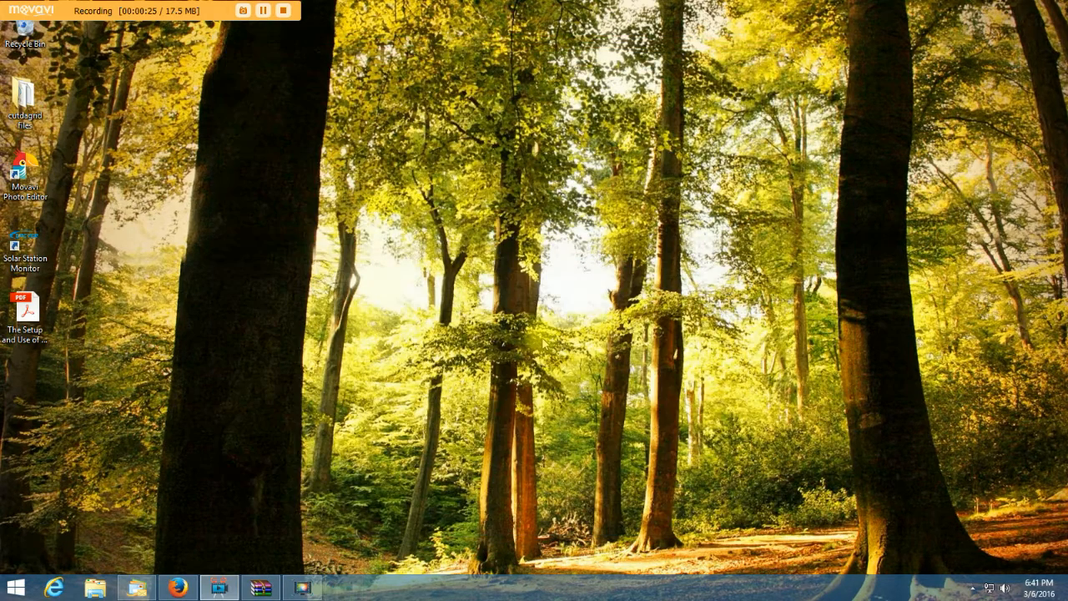
left_click(10, 588)
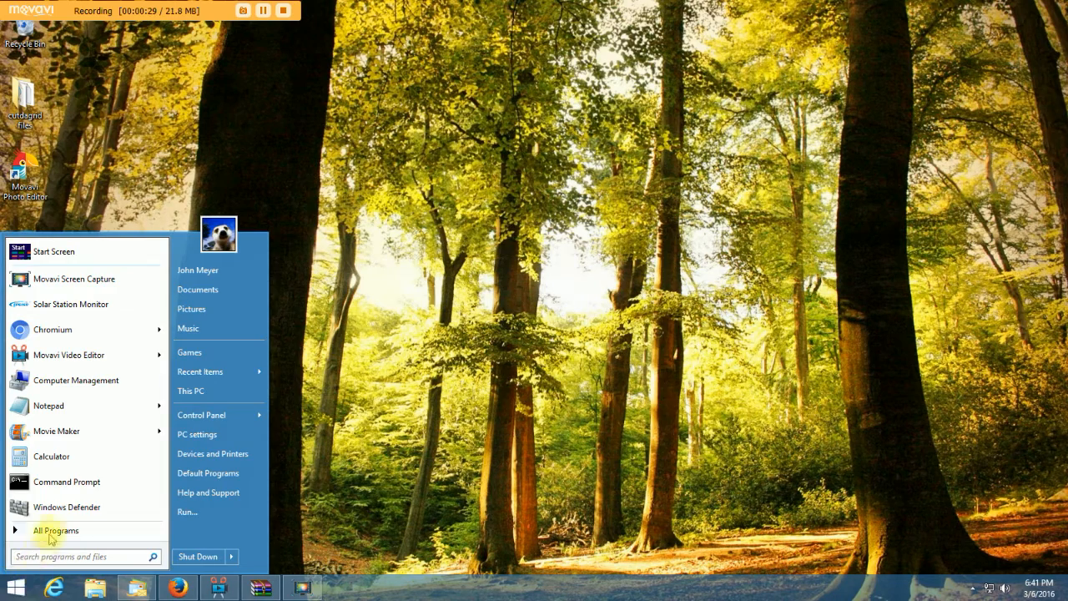
left_click(229, 286)
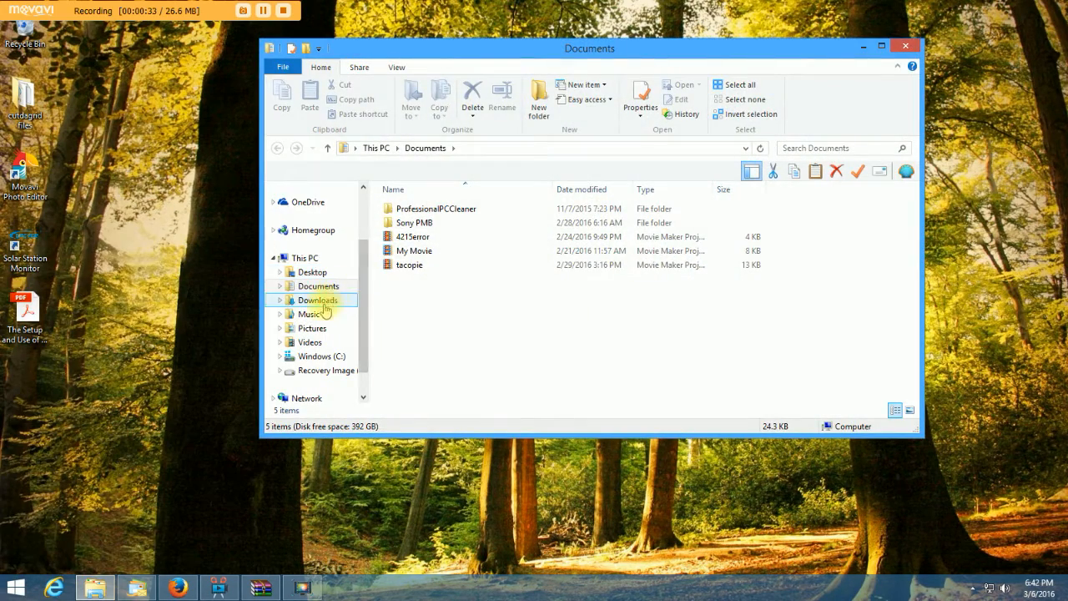
left_click(317, 300)
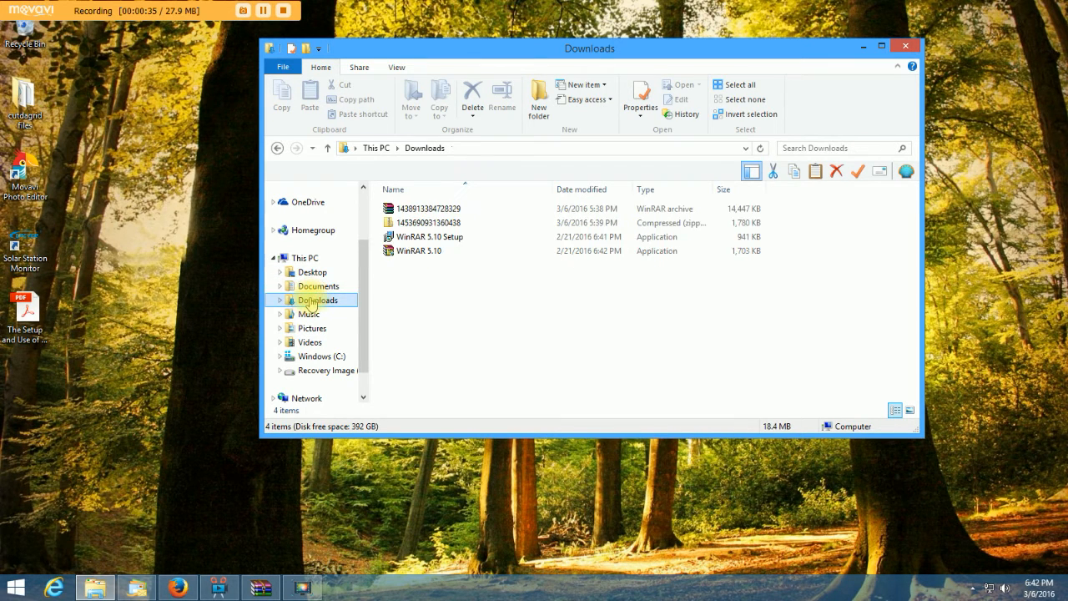
double_click(394, 224)
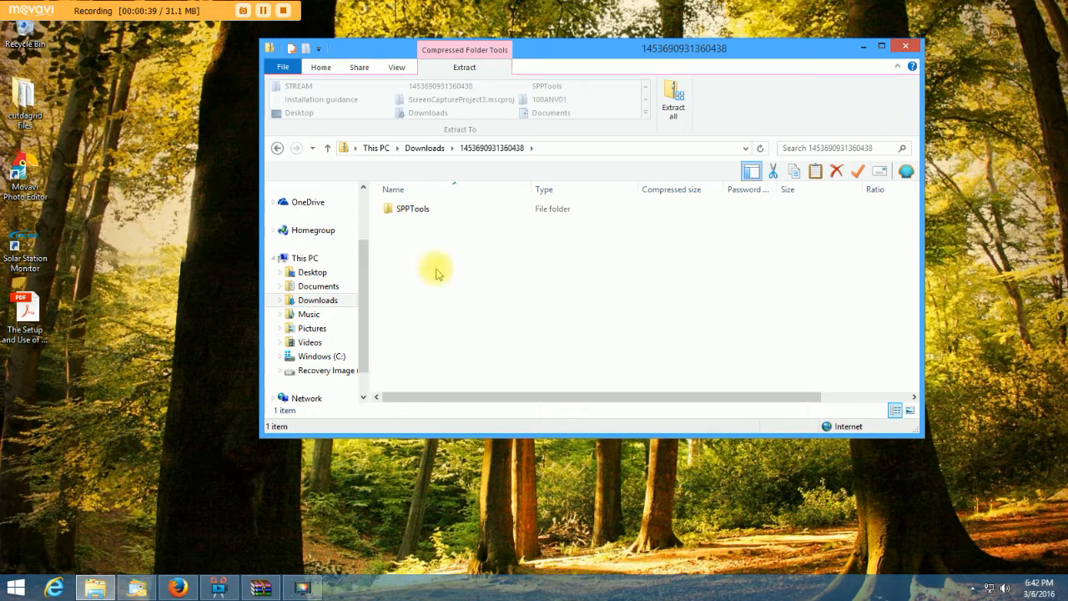
double_click(386, 211)
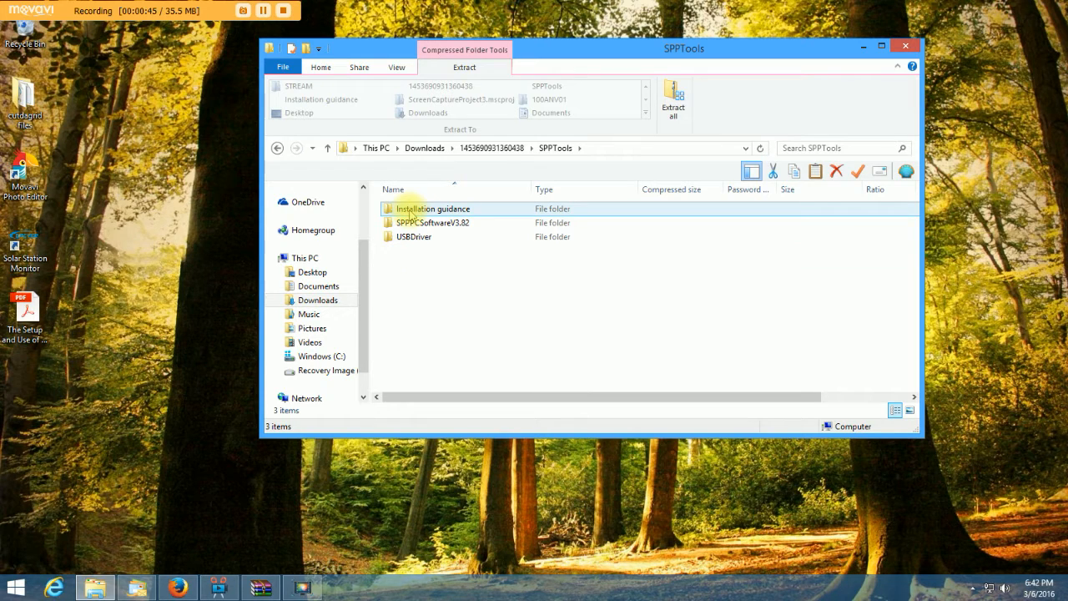
double_click(387, 210)
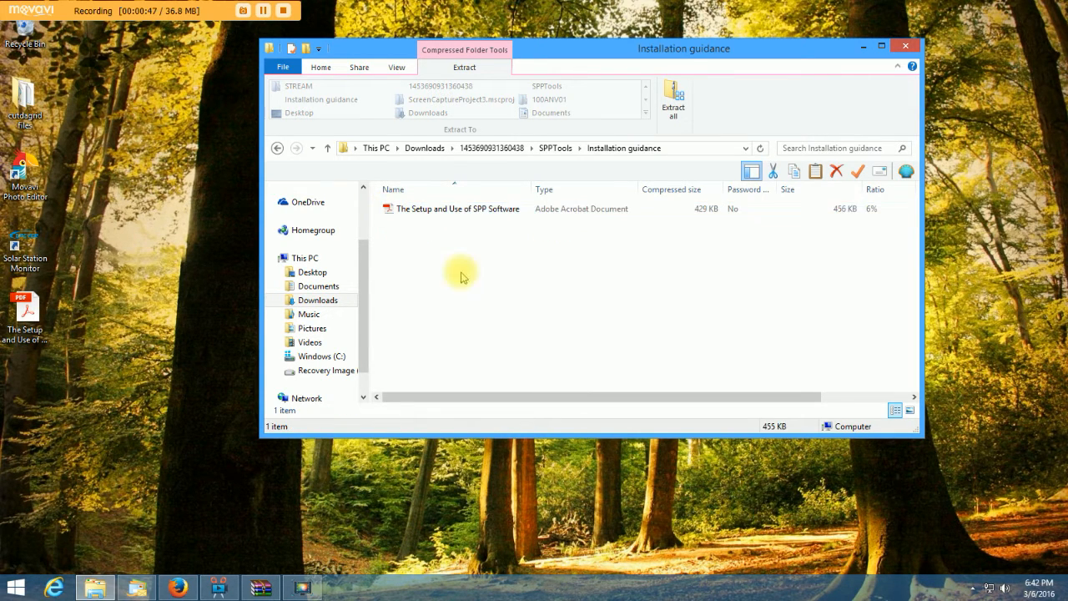
left_click(443, 211)
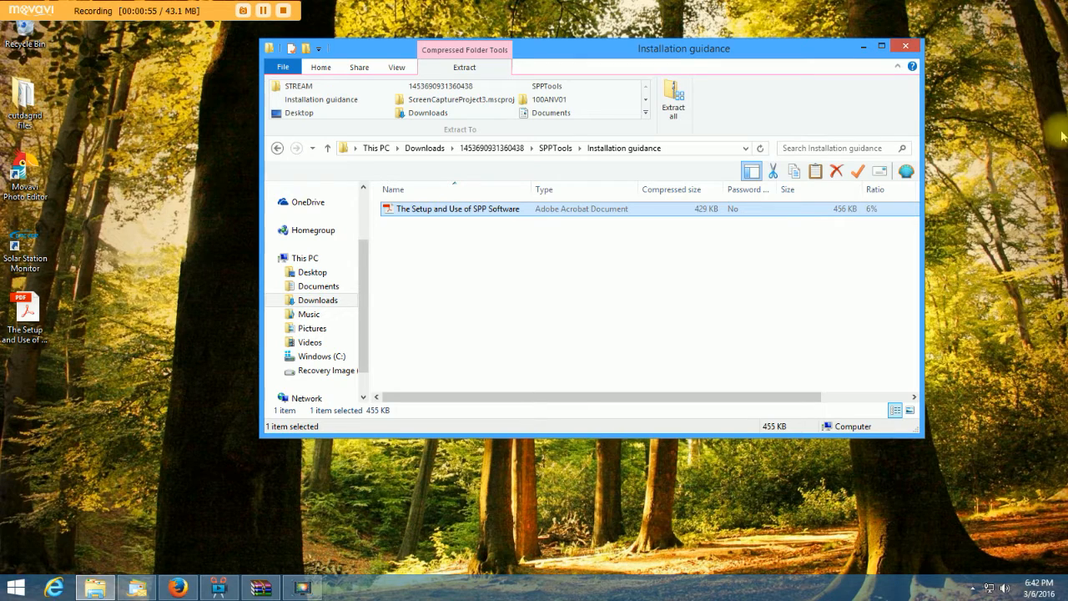
double_click(448, 209)
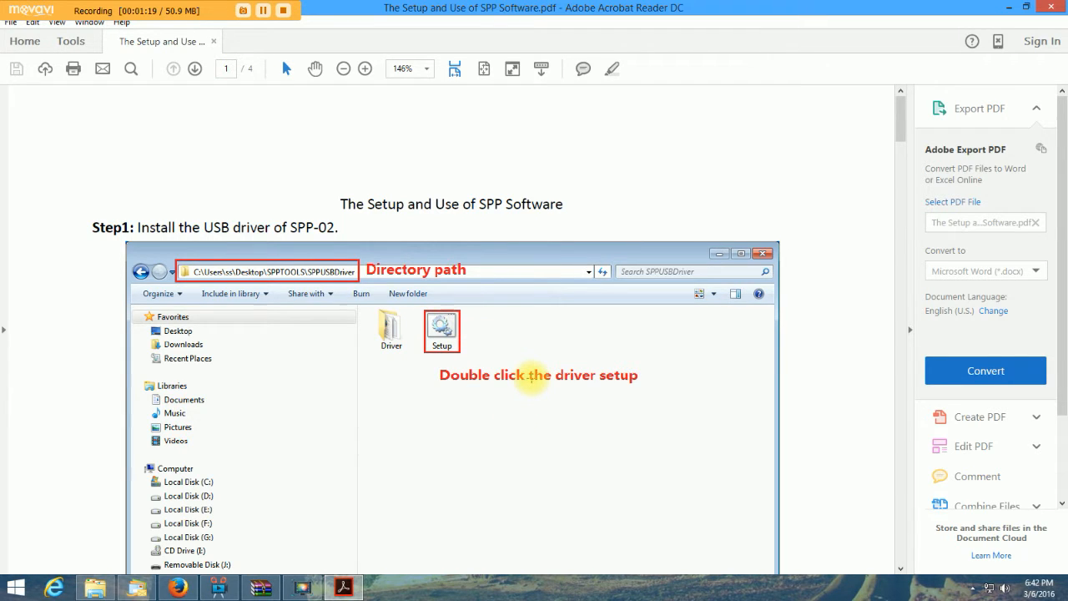
scroll(531, 375, "down", 3)
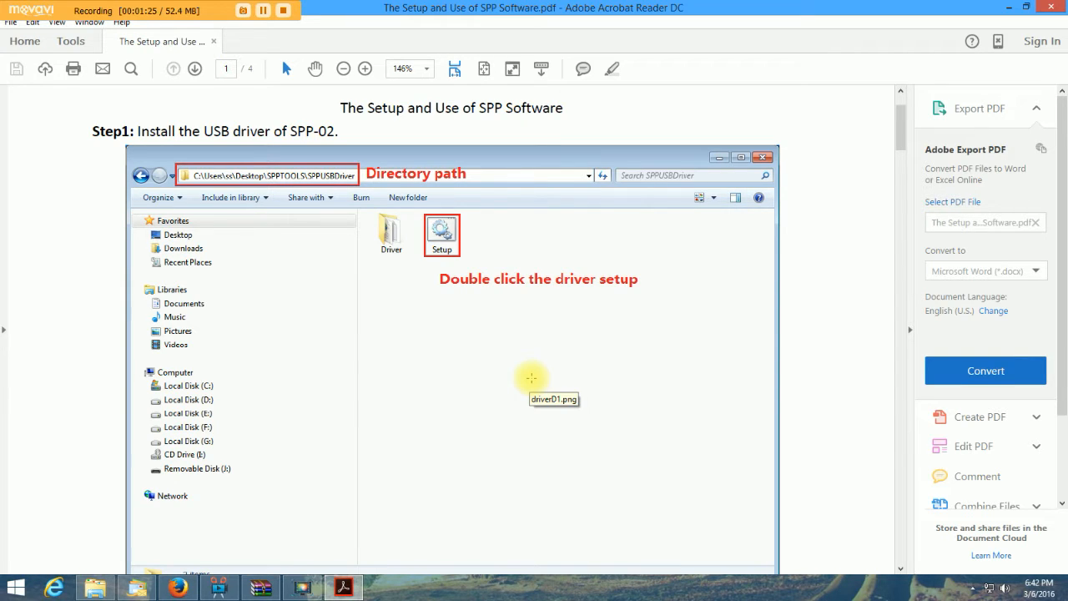
scroll(530, 378, "down", 4)
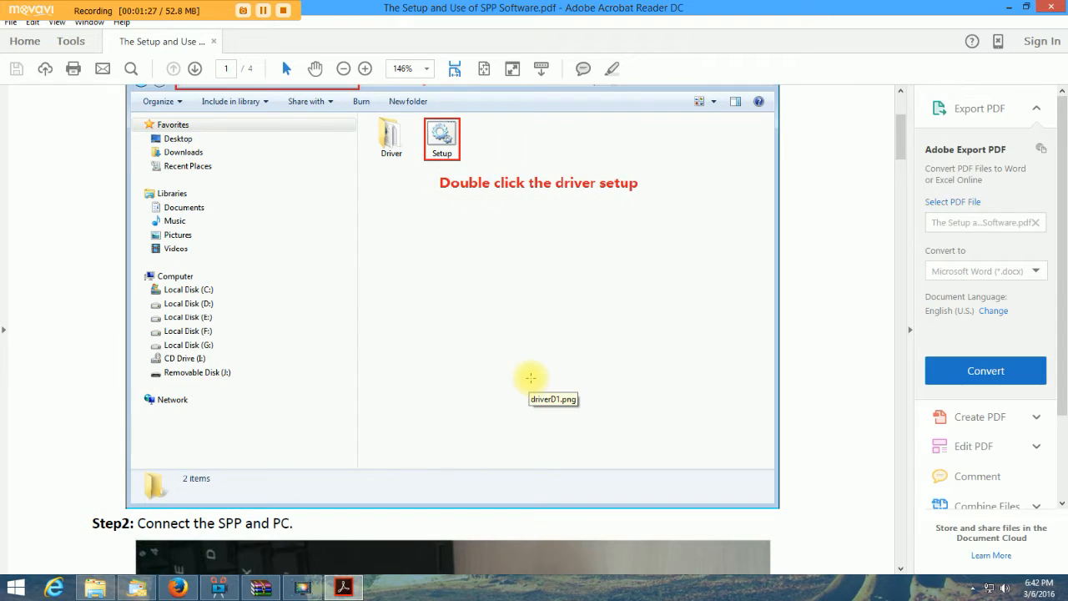
scroll(531, 378, "up", 3)
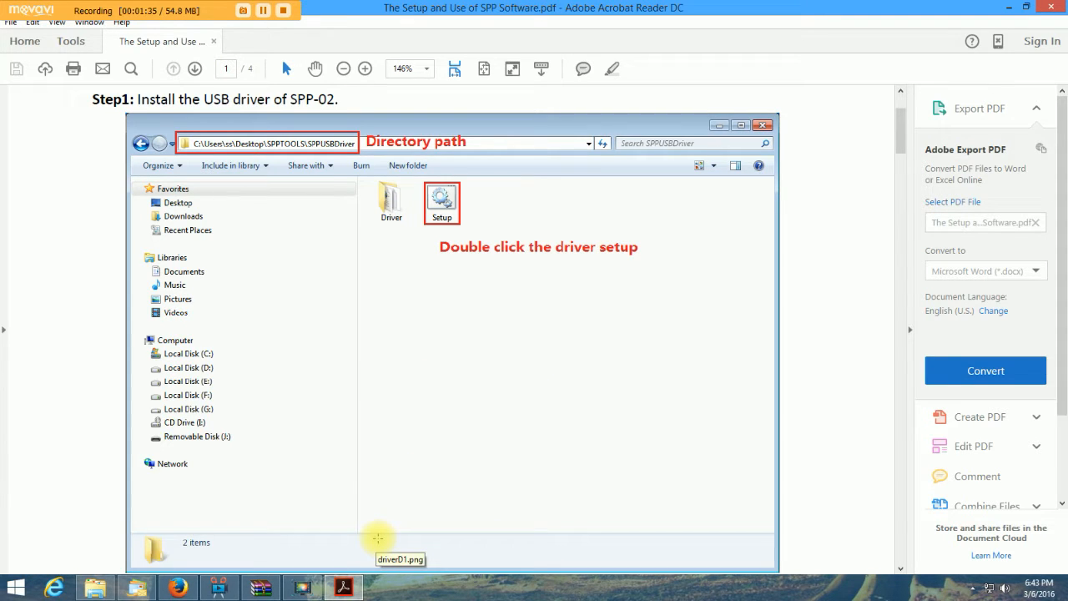
left_click(106, 589)
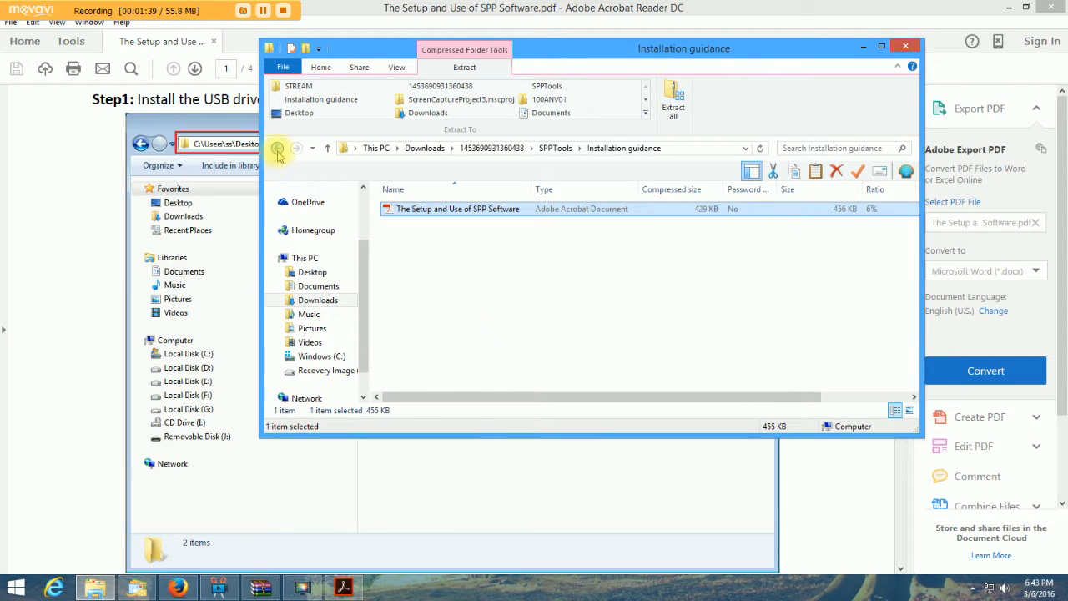
left_click(277, 148)
left_click(277, 148)
left_click(277, 149)
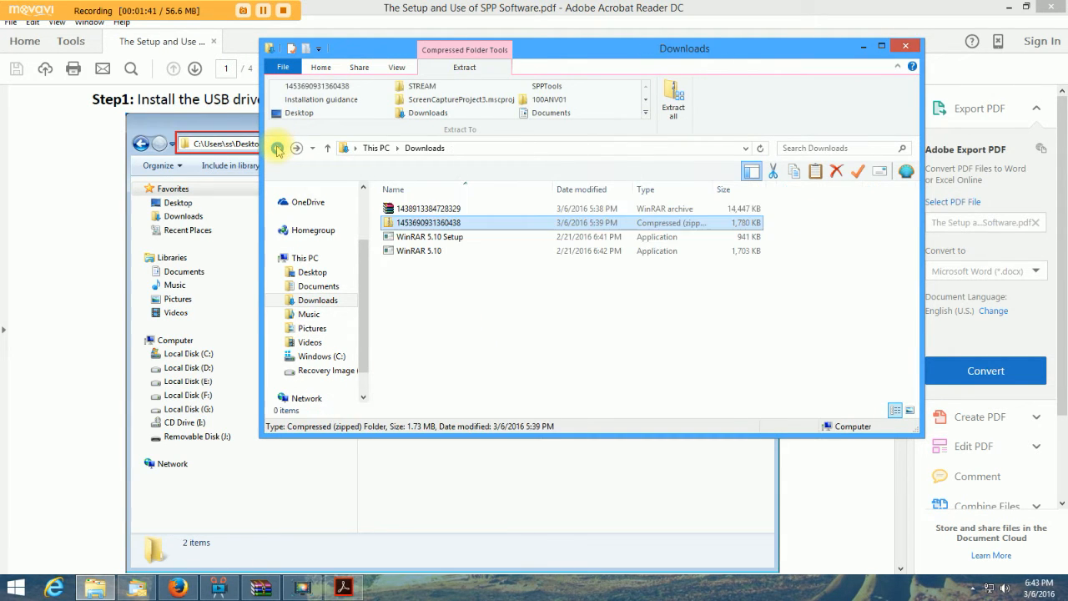
double_click(447, 210)
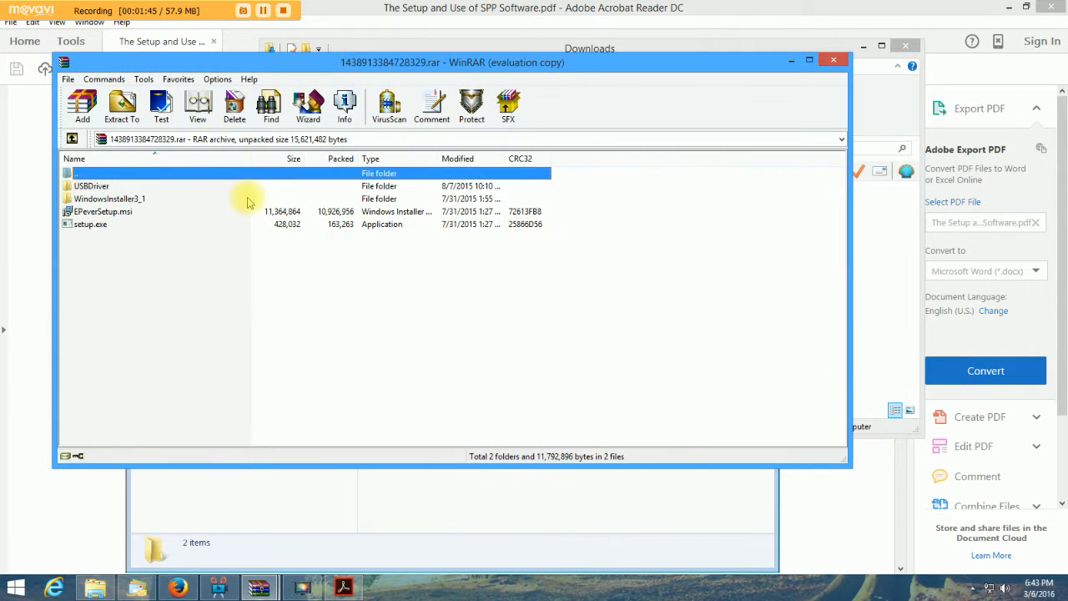
double_click(86, 187)
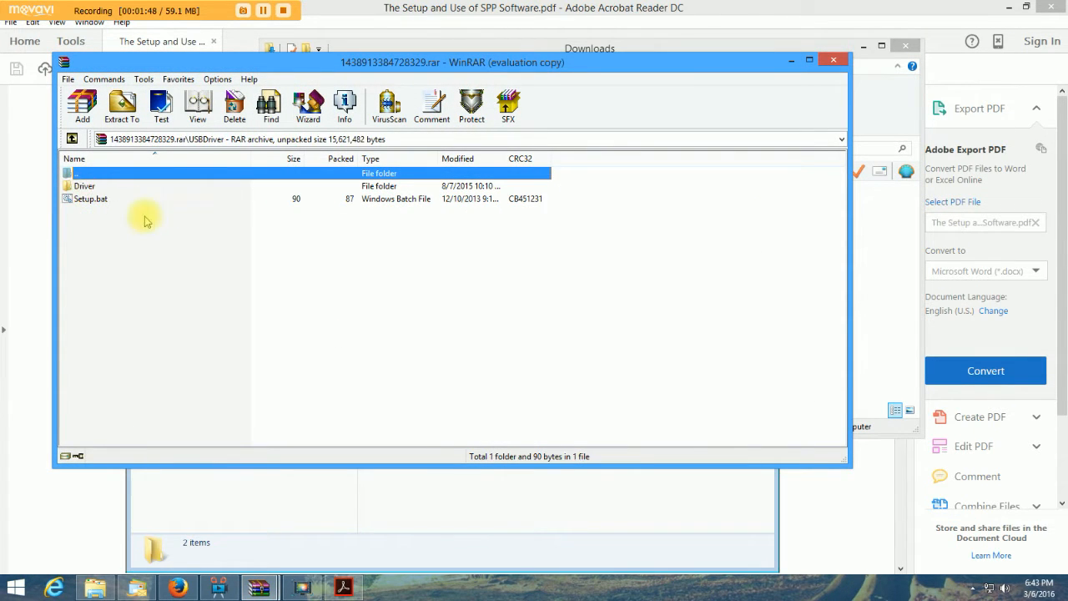
double_click(73, 186)
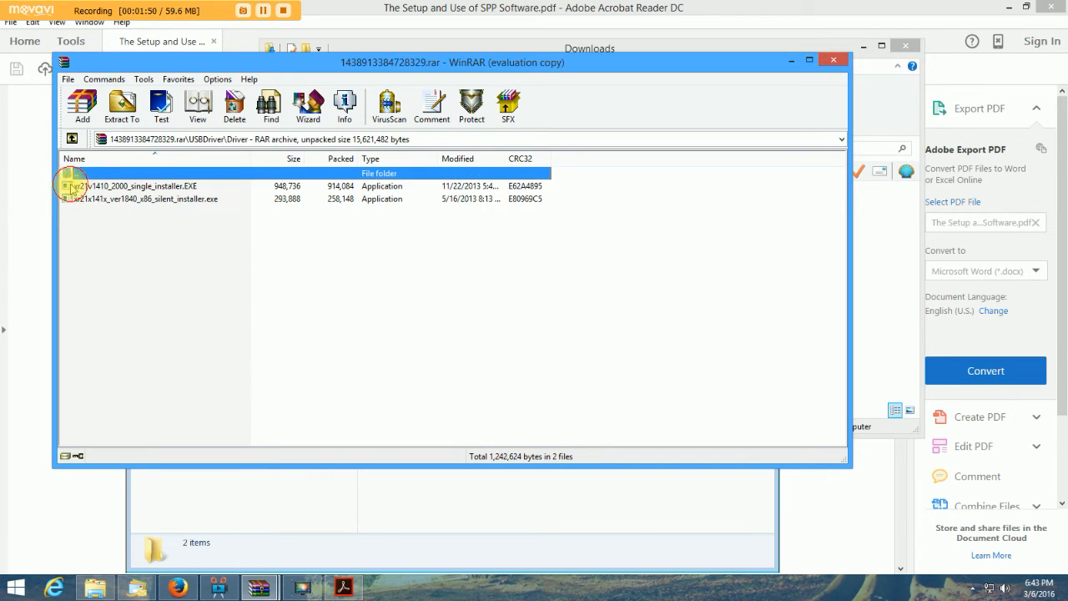
left_click(164, 187)
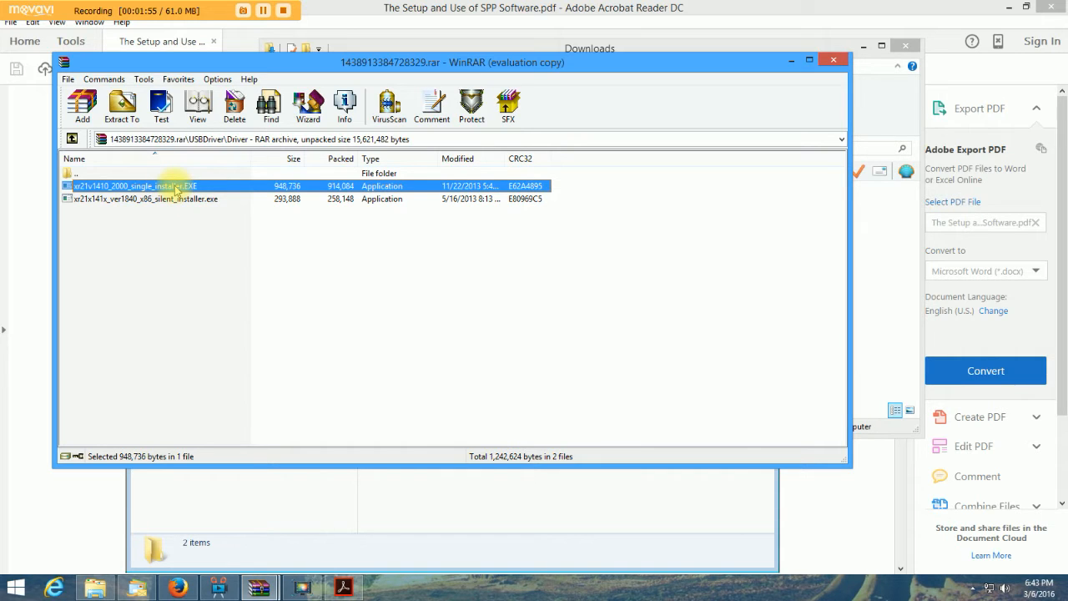
double_click(175, 187)
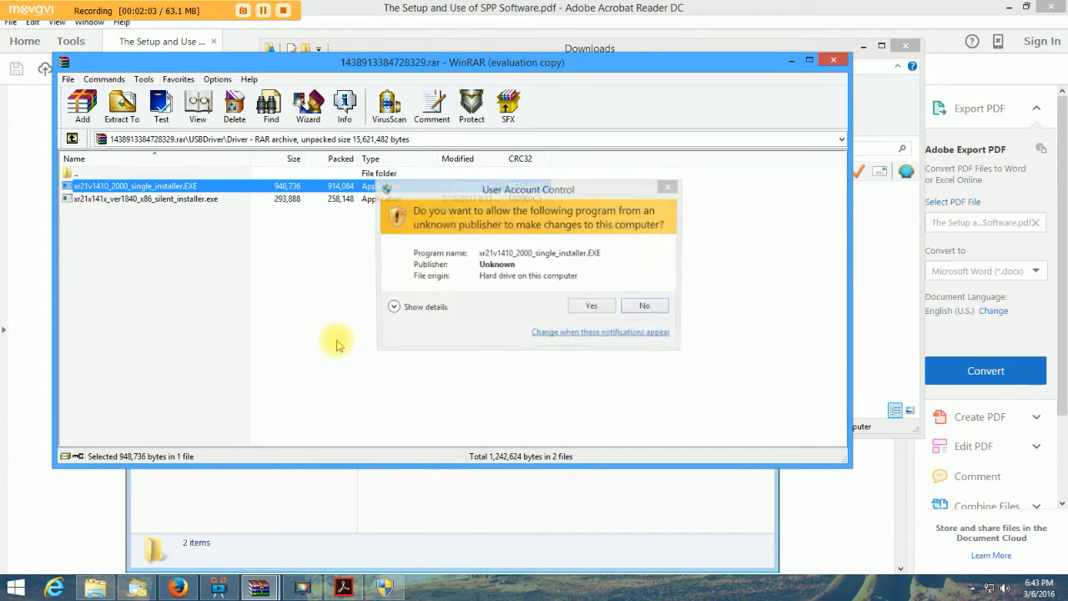
left_click(593, 308)
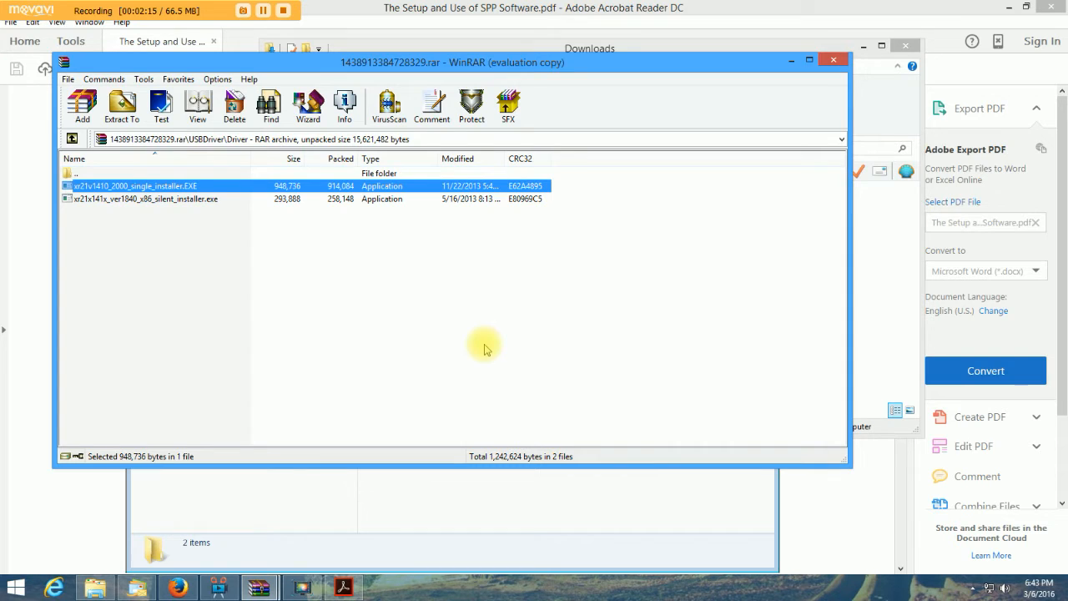
Step: Return to the SPP software guide and read Step2 on connecting the SPP and PC
left_click(553, 5)
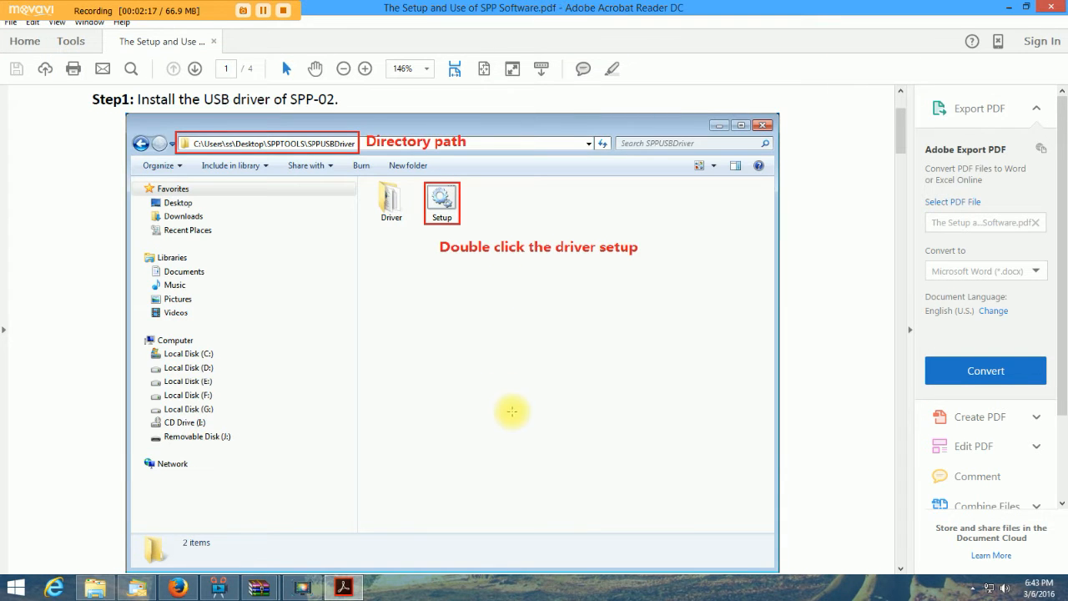
scroll(524, 363, "down", 5)
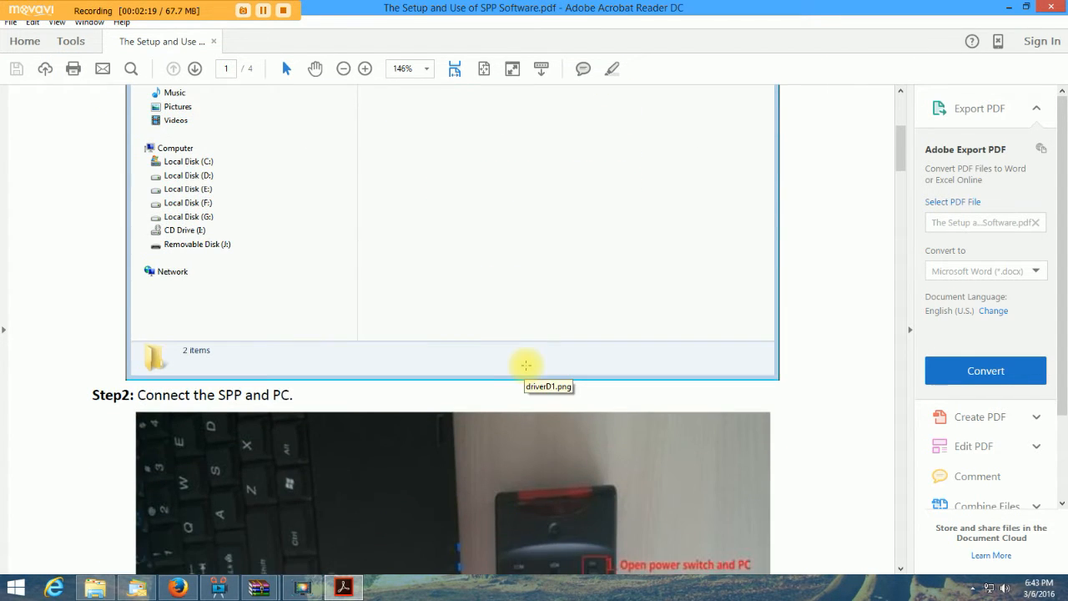
scroll(525, 365, "down", 3)
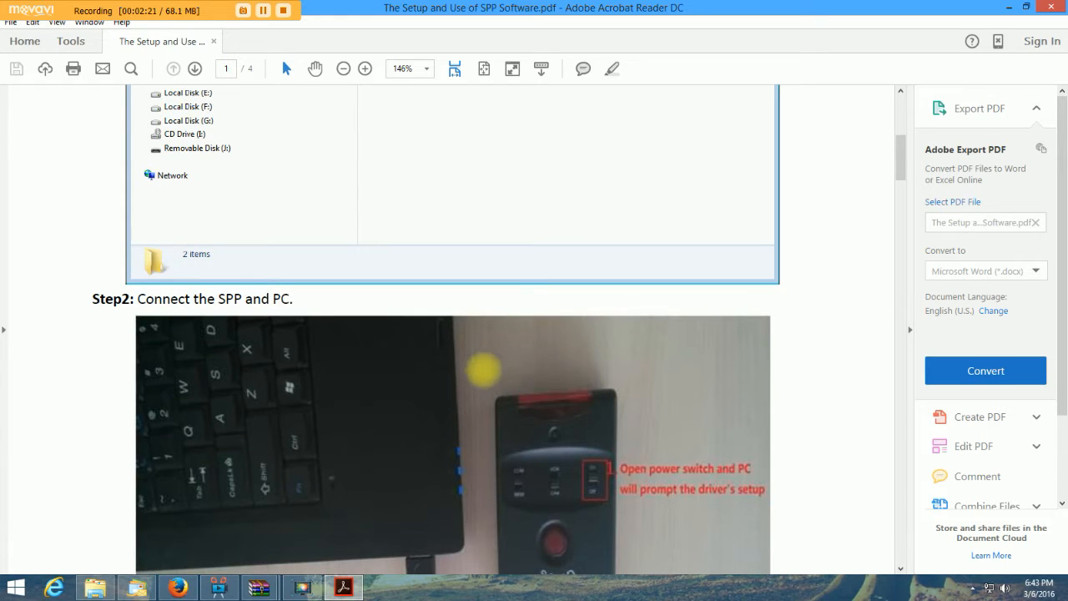
scroll(484, 369, "down", 2)
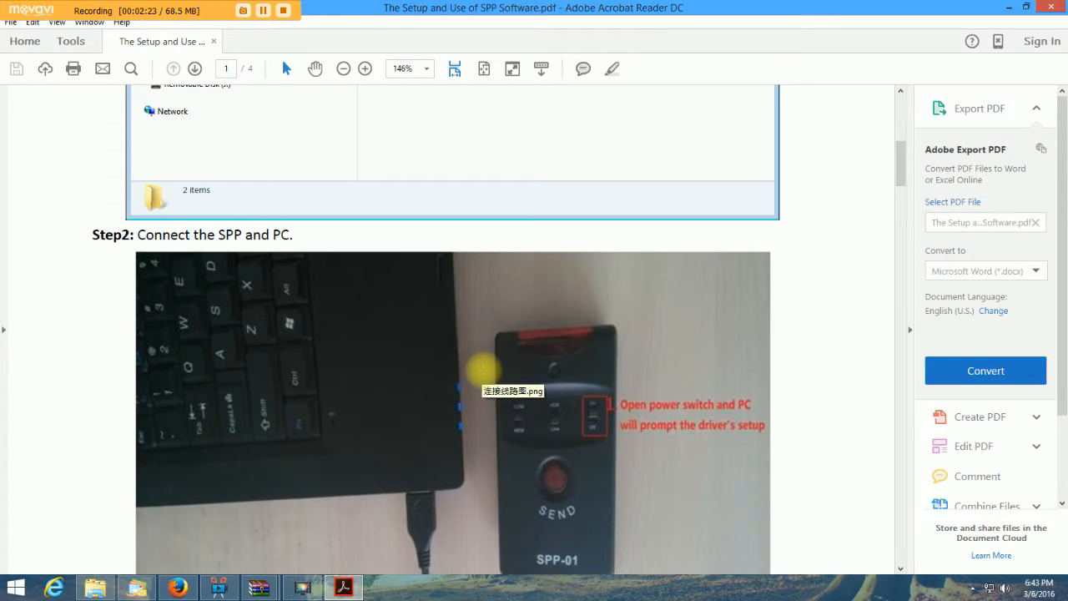
scroll(483, 369, "down", 2)
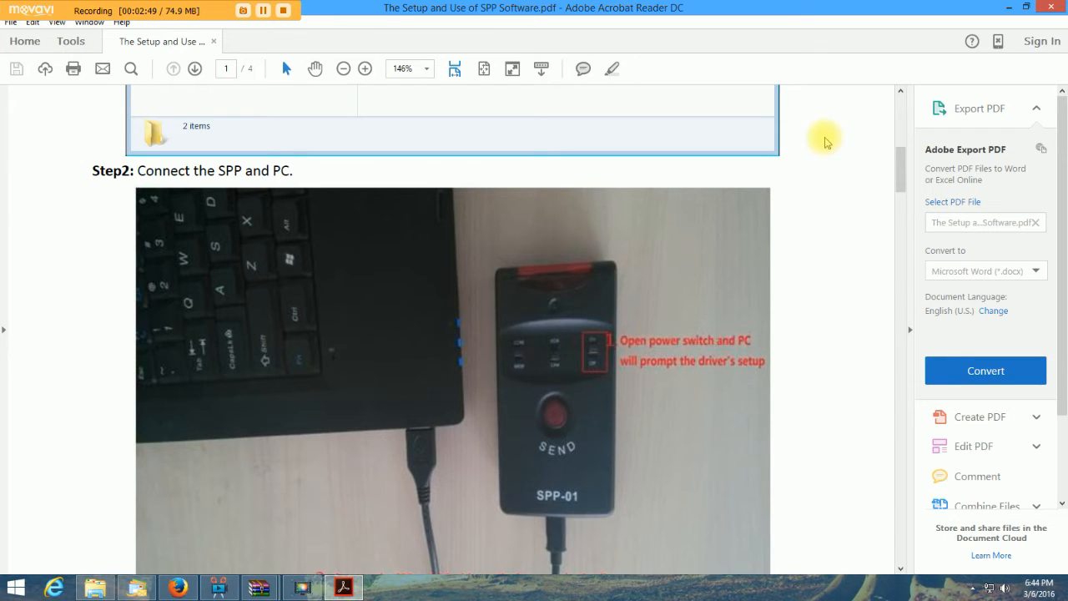
Step: Minimise the PDF guide, the archive window and the Downloads folder to show the desktop
left_click(1012, 7)
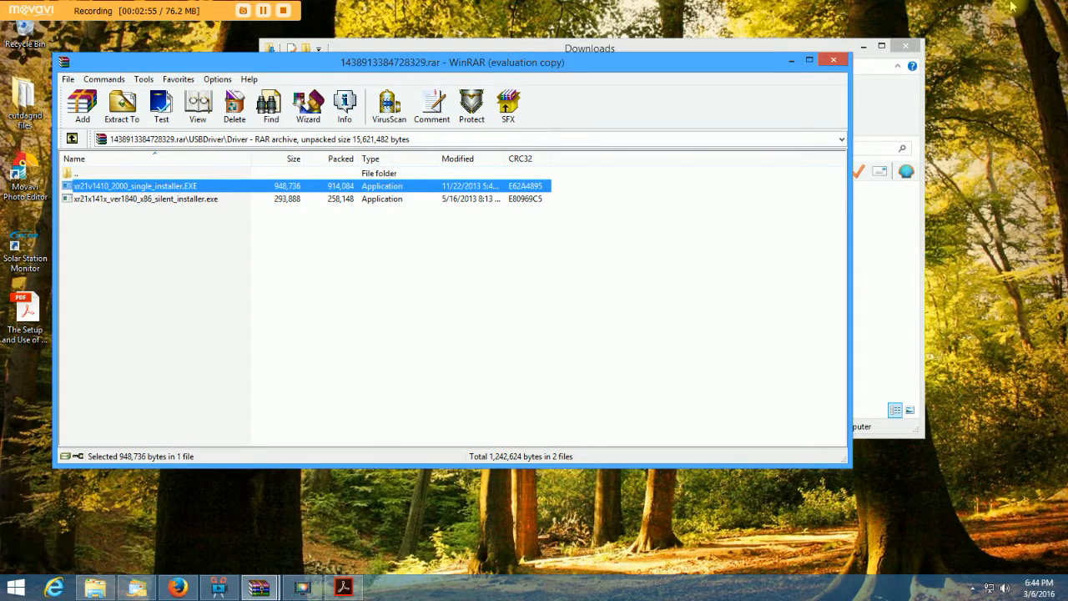
left_click(791, 61)
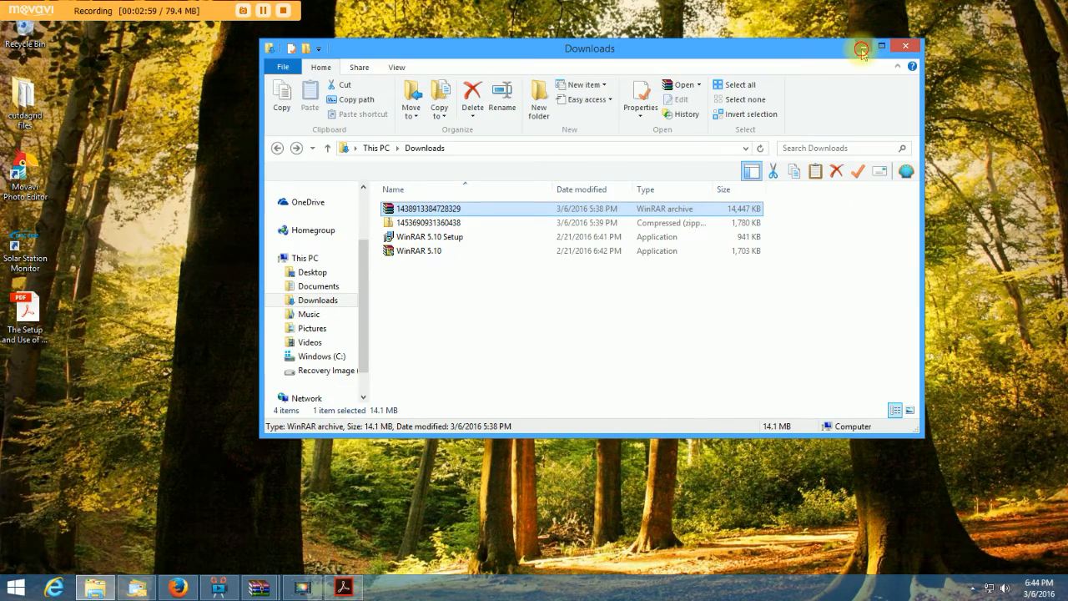
left_click(862, 48)
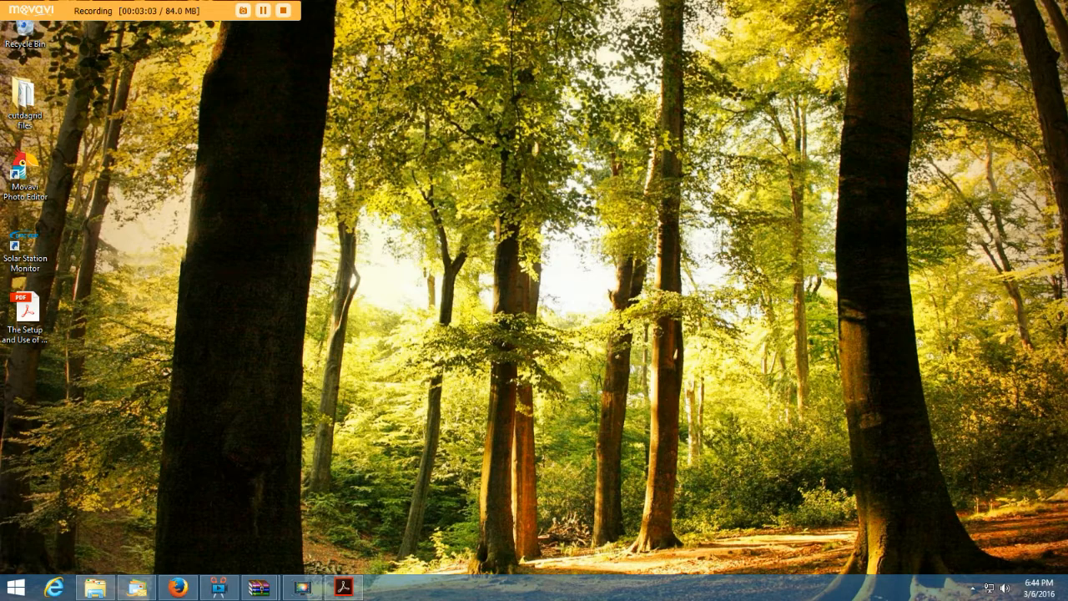
Step: Return to the SPP software guide and read Step2 through Step4, including the COM port check and the SPP-02 parameter instructions
left_click(343, 587)
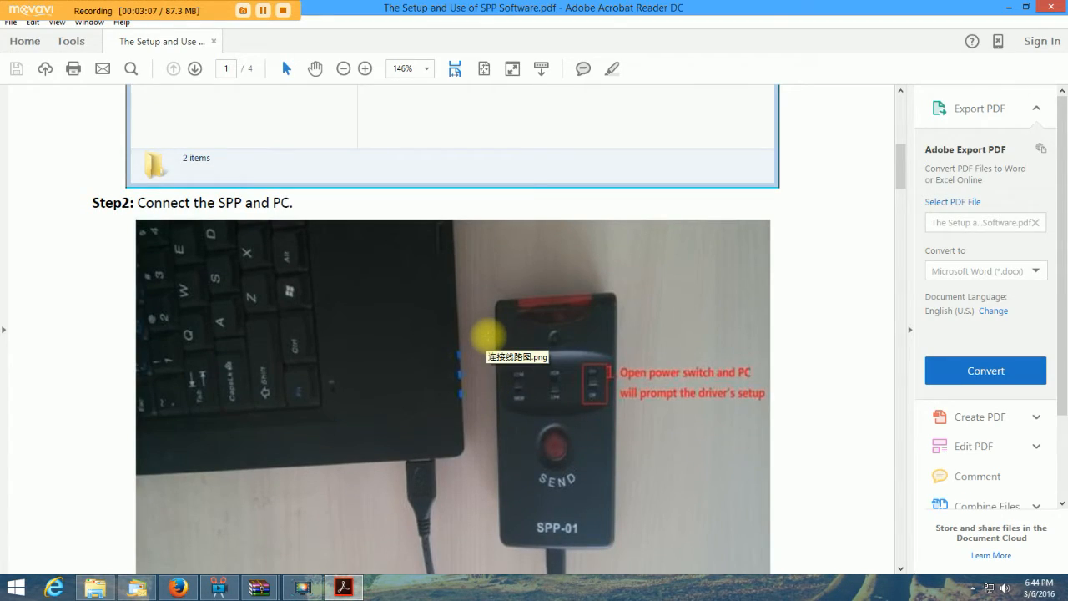
scroll(488, 336, "down", 5)
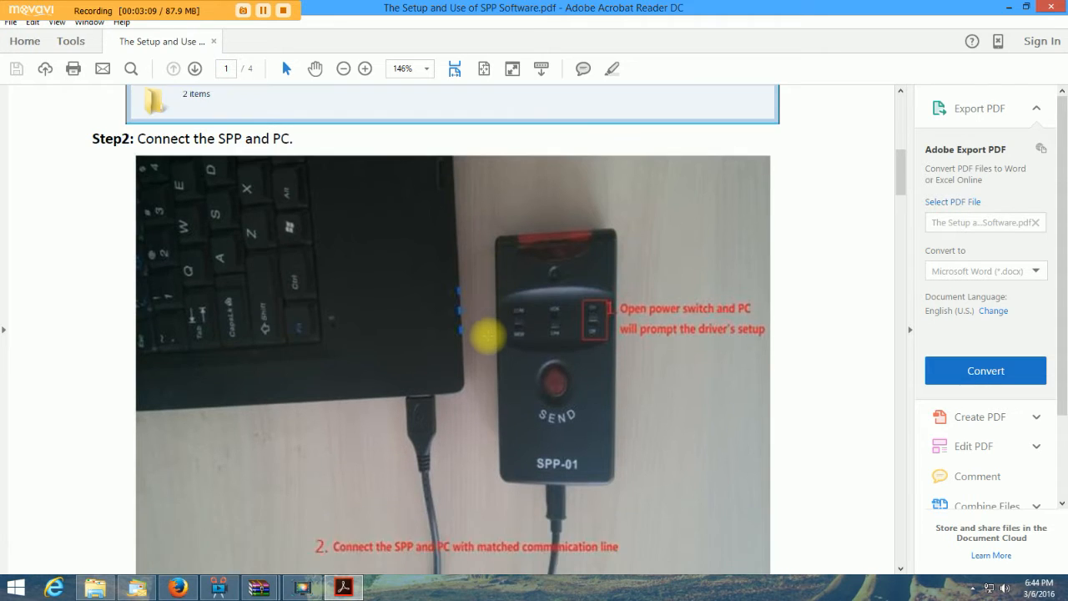
scroll(488, 336, "down", 8)
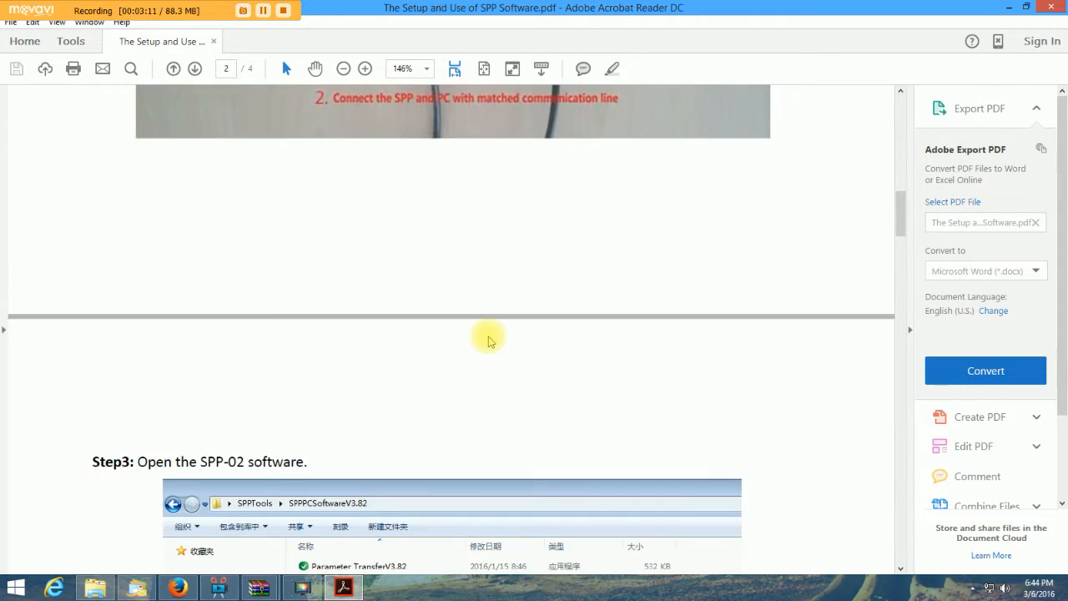
scroll(488, 335, "down", 5)
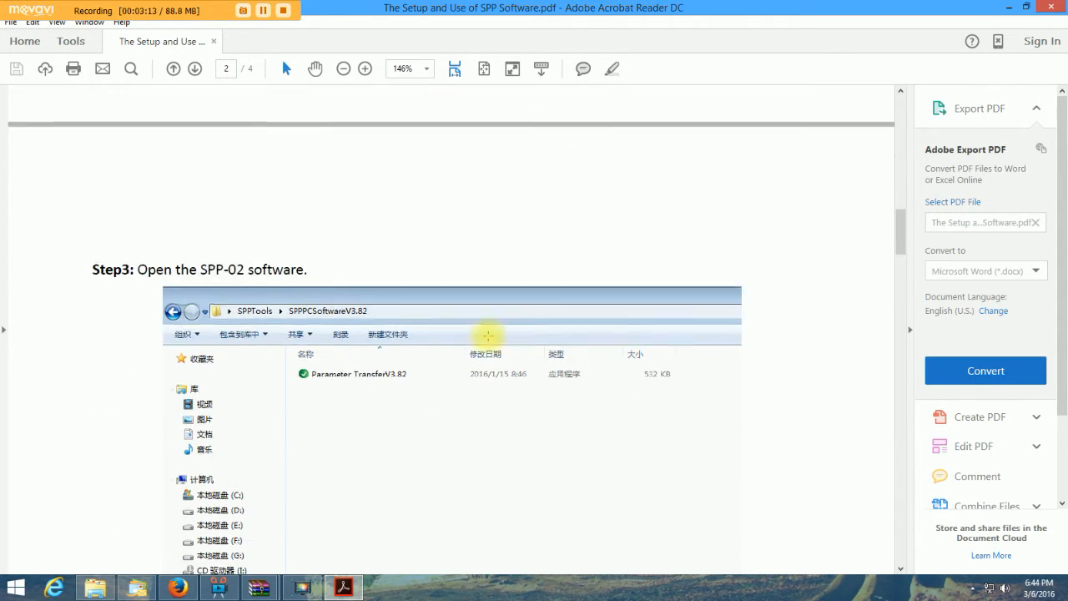
scroll(489, 335, "down", 5)
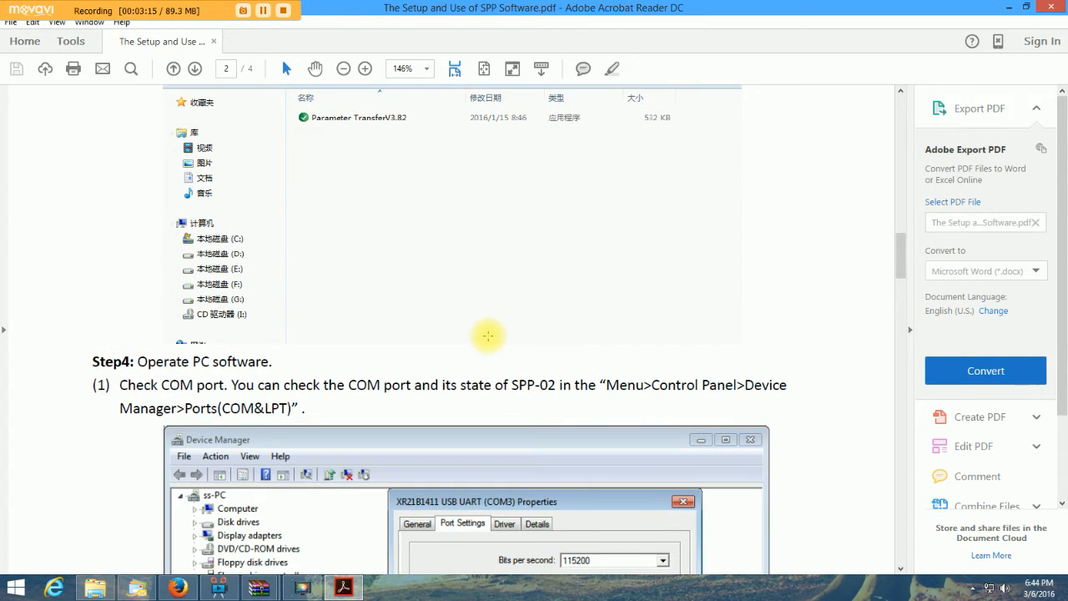
scroll(488, 335, "down", 1)
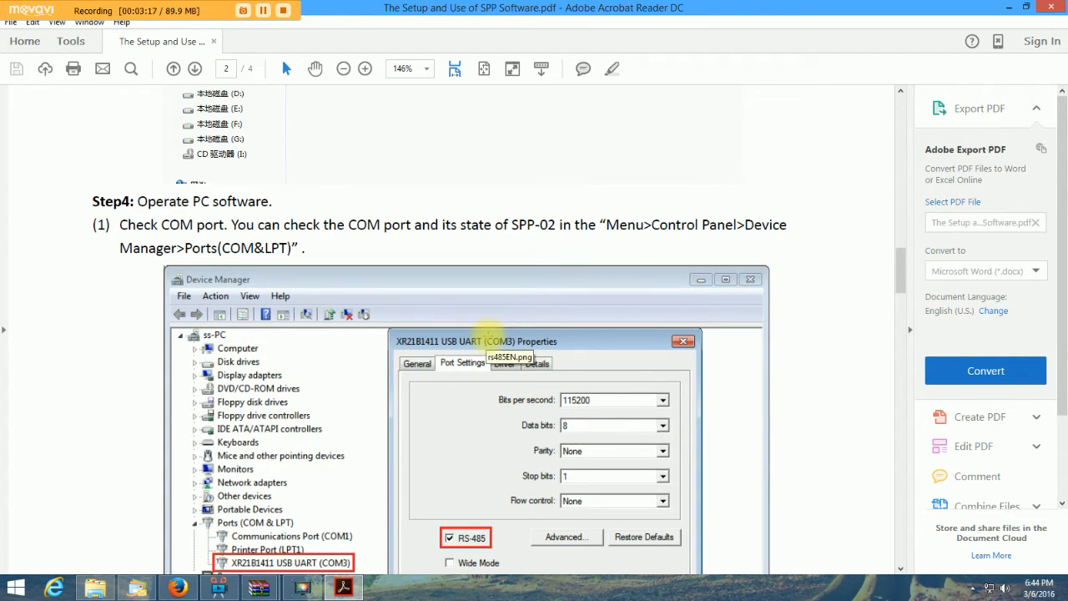
scroll(488, 335, "down", 1)
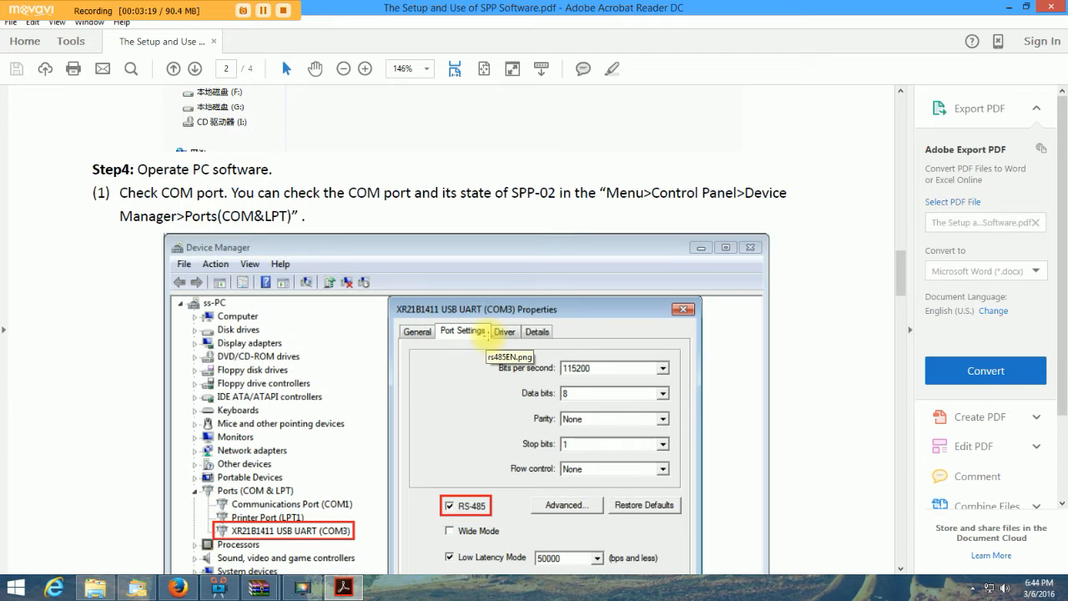
scroll(488, 336, "up", 4)
scroll(488, 335, "up", 20)
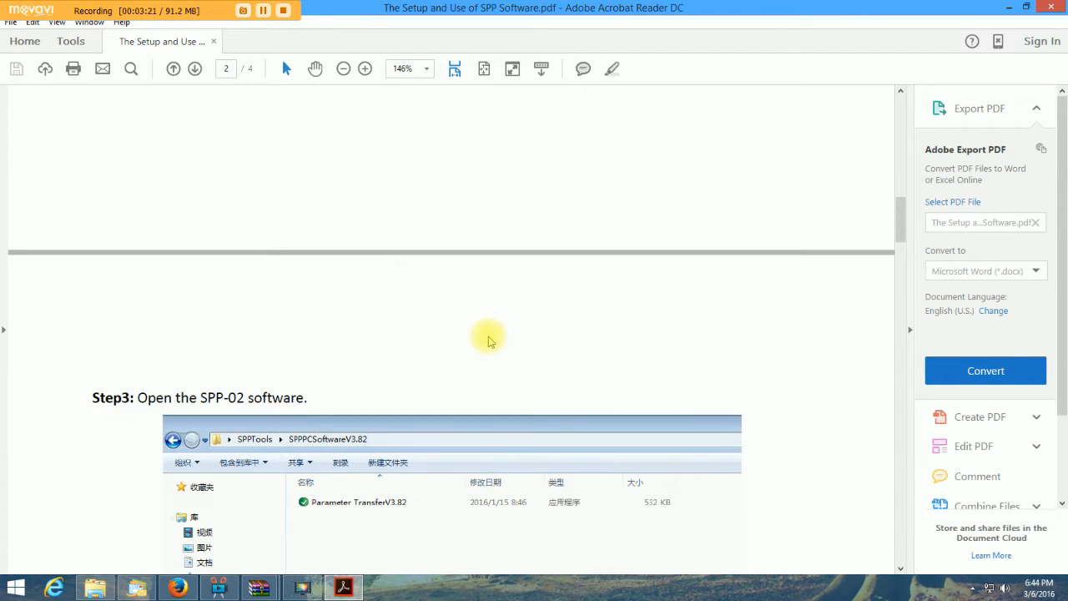
scroll(488, 335, "up", 5)
scroll(488, 336, "down", 16)
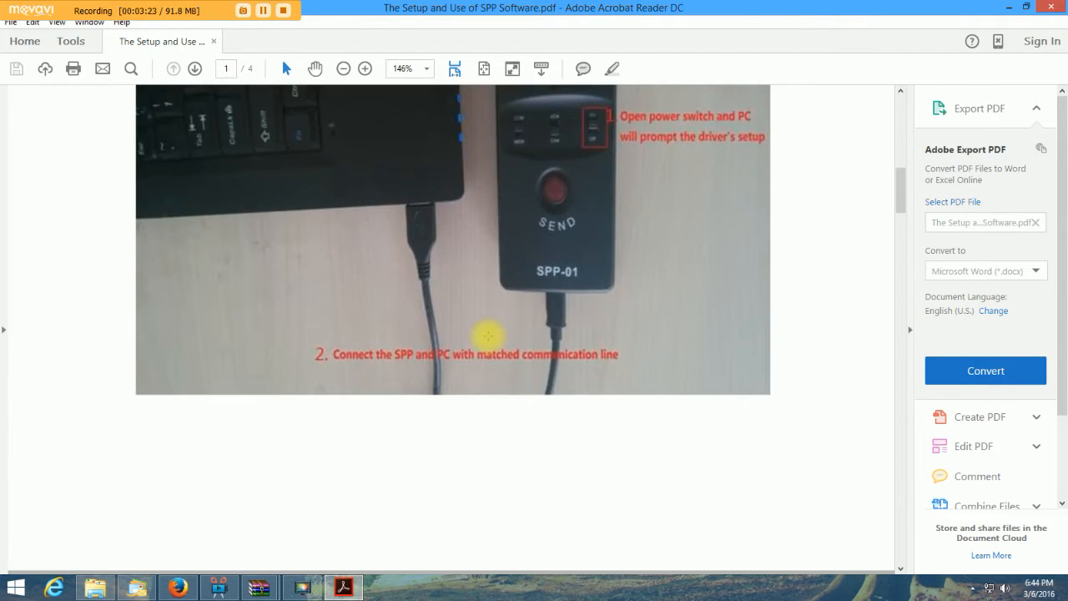
scroll(489, 335, "down", 20)
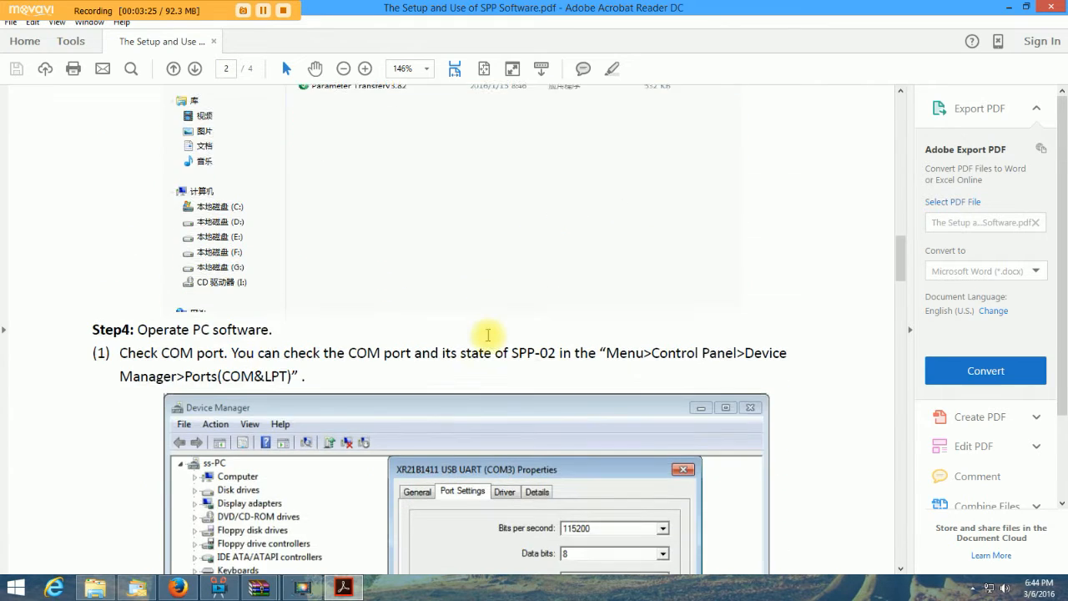
scroll(488, 336, "down", 12)
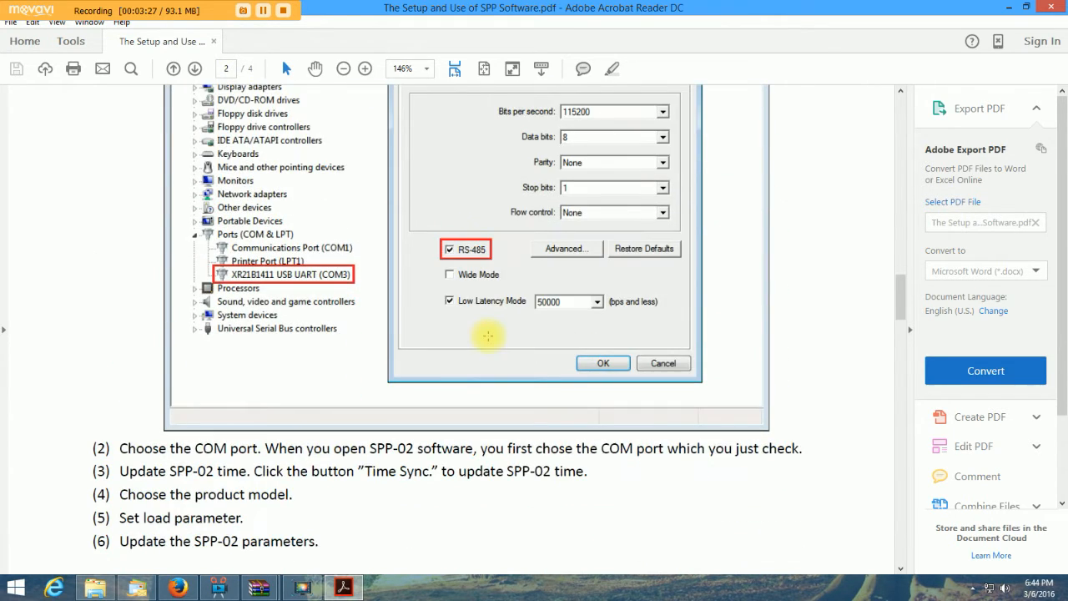
scroll(490, 339, "down", 4)
scroll(489, 336, "up", 19)
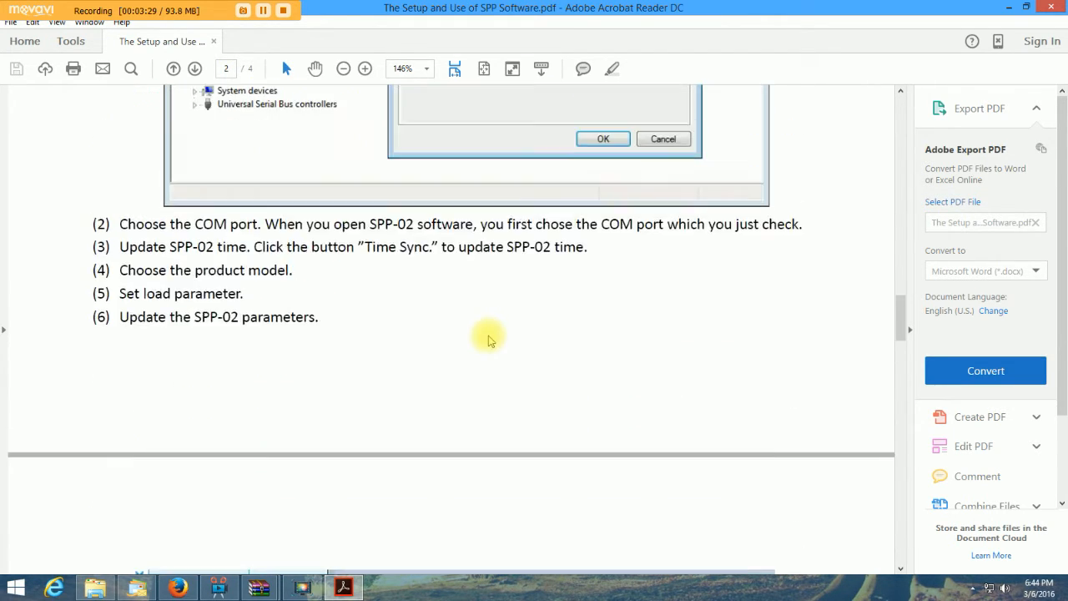
scroll(488, 336, "up", 14)
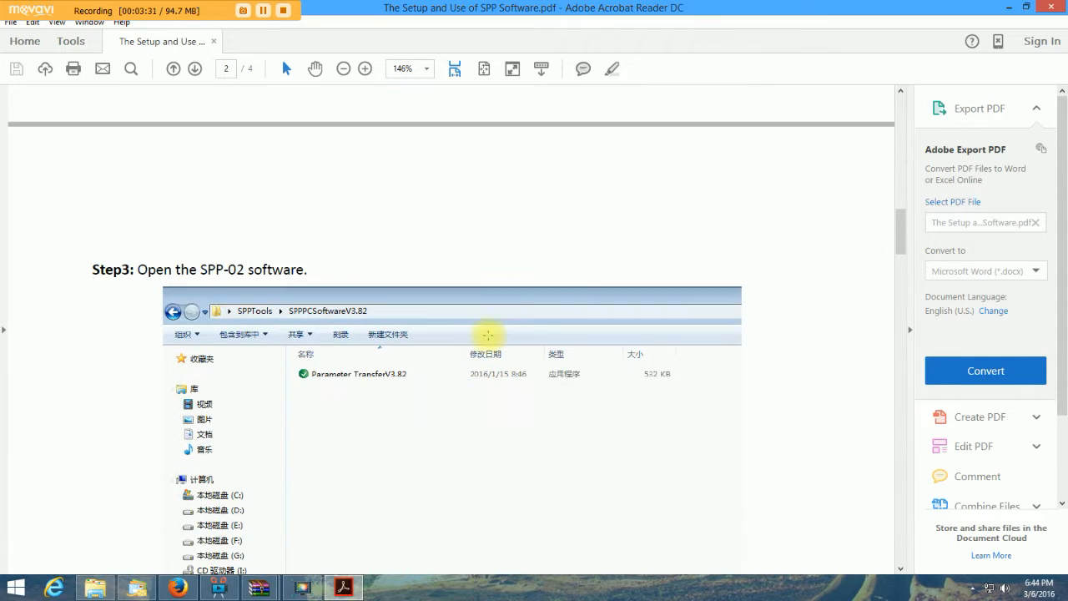
Step: Check the COM port of the XR21B1411 USB UART under Ports (COM & LPT) in Device Manager, then close Device Manager
left_click(10, 589)
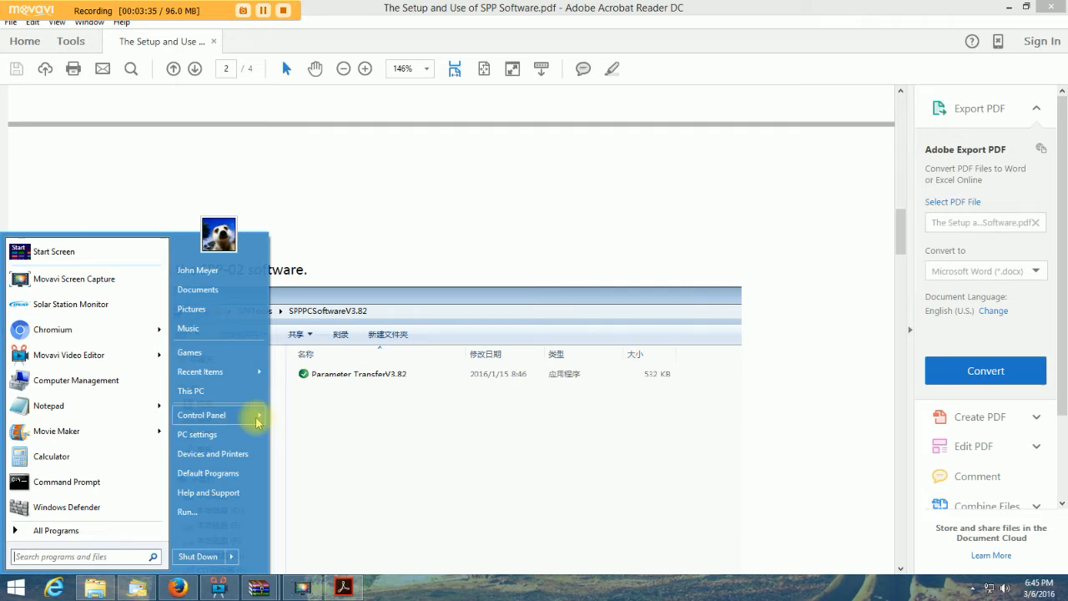
mouse_move(246, 417)
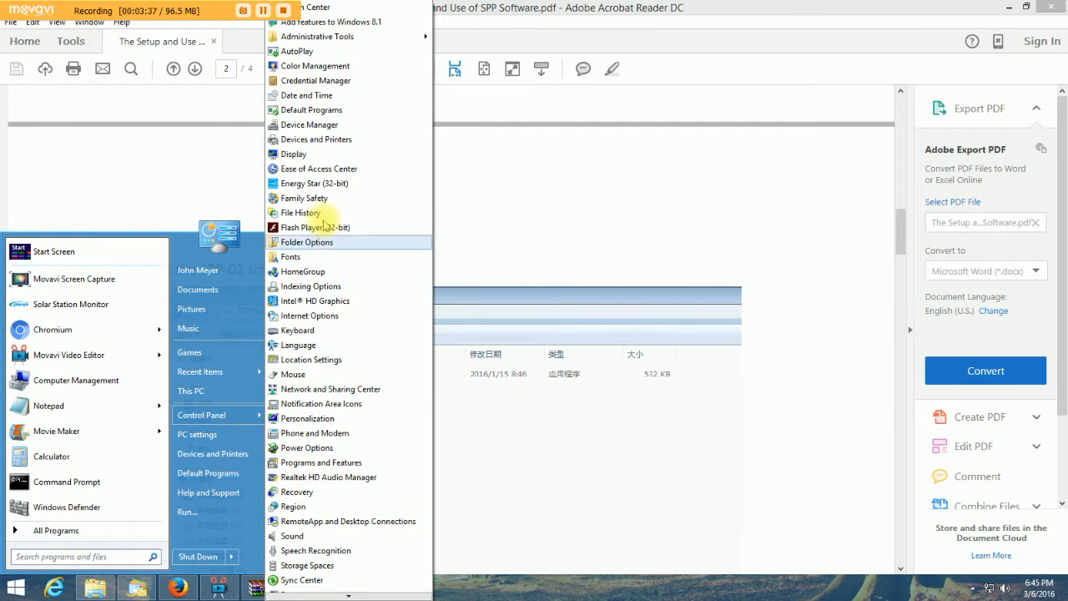
left_click(318, 125)
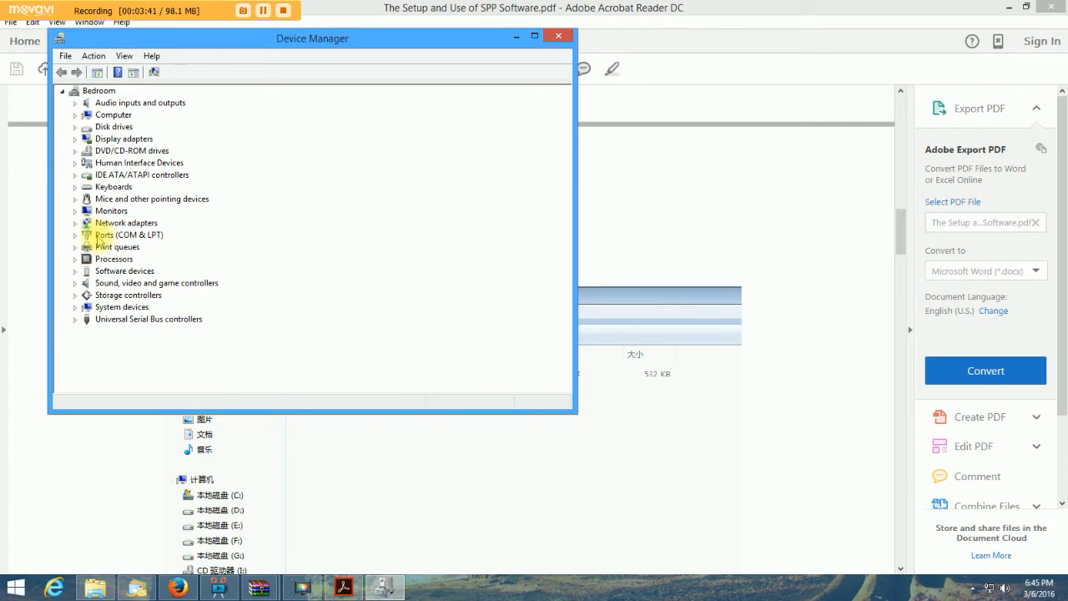
left_click(75, 236)
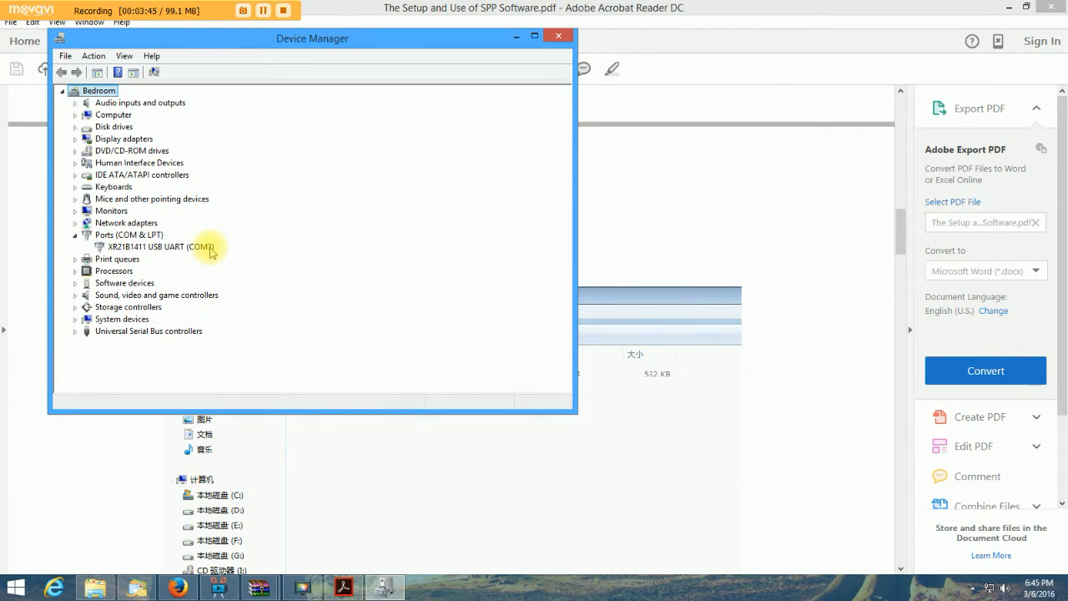
left_click(559, 37)
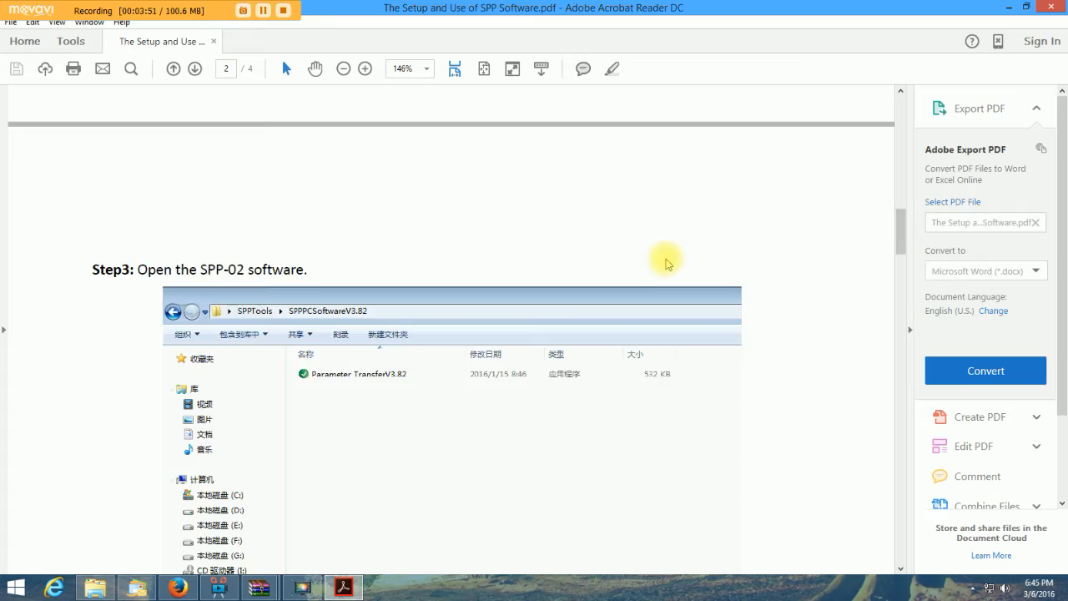
Step: Minimise the PDF guide, launch Solar Station Monitor from the desktop, dismiss its Station Information form and maximise the main window
scroll(665, 258, "down", 4)
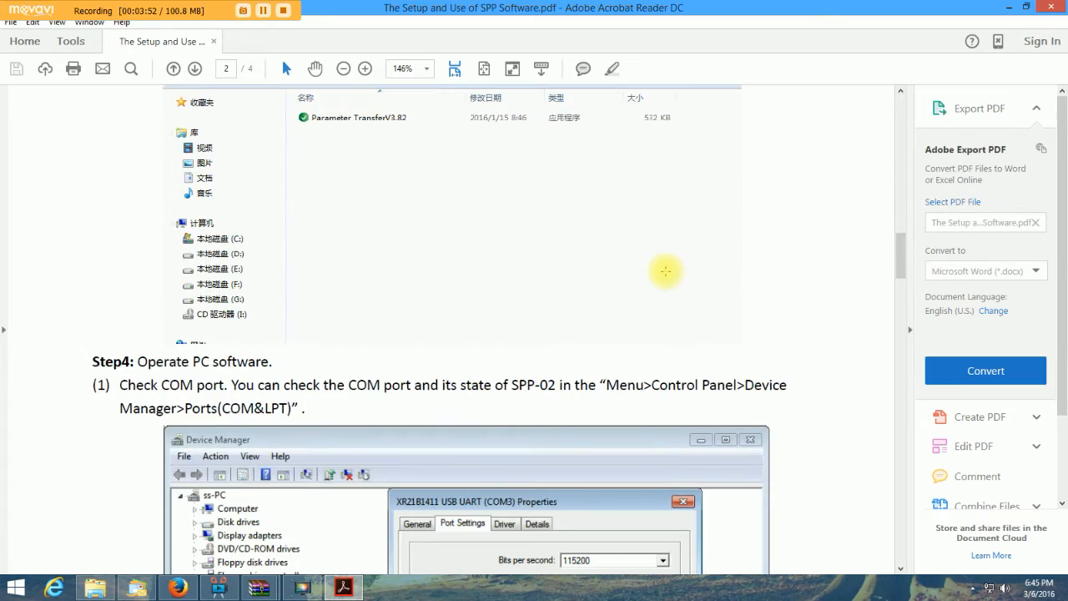
left_click(1003, 7)
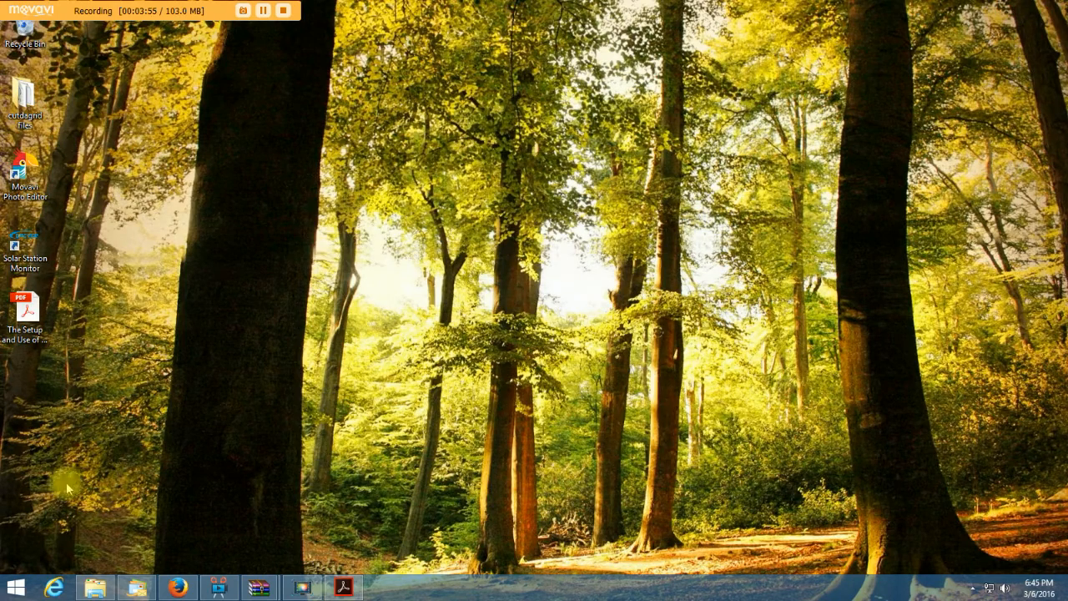
double_click(32, 249)
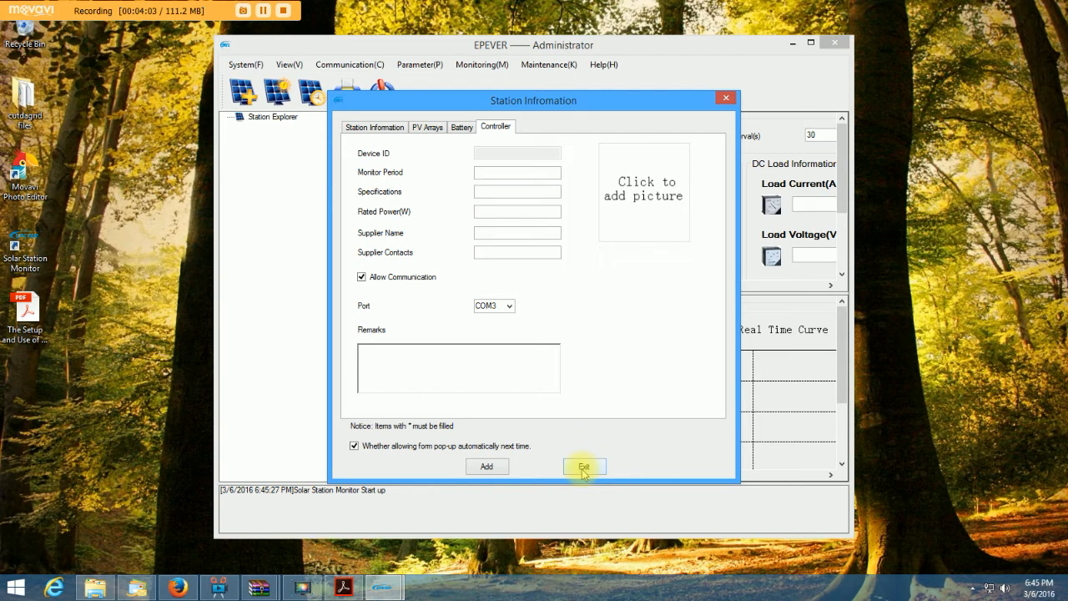
left_click(583, 468)
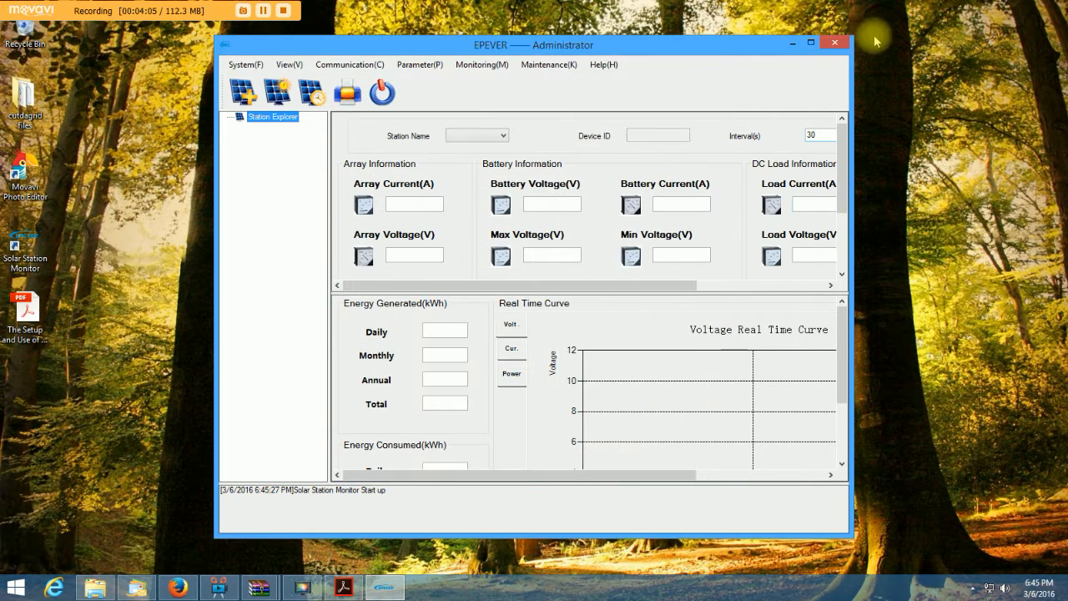
left_click(811, 43)
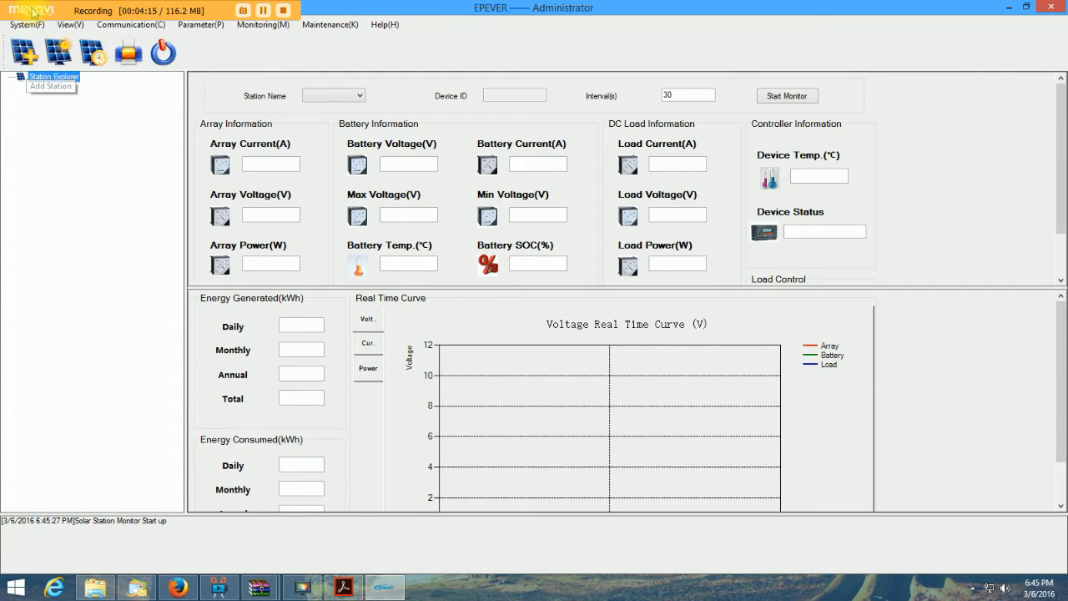
Step: Start adding a station and, in its station information, set the District to USA and the Location to MO
left_click(27, 25)
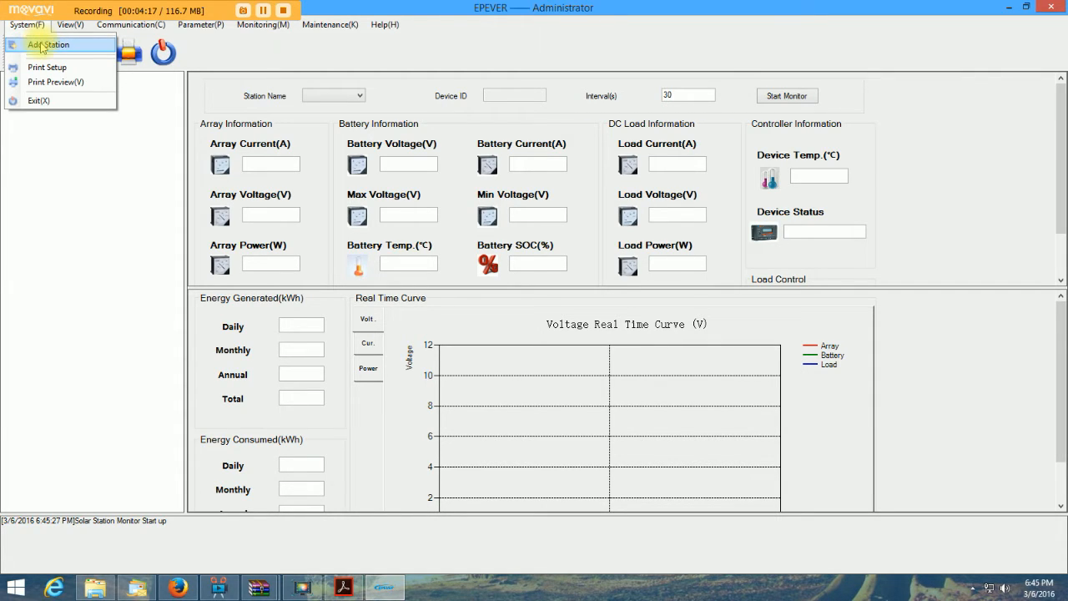
left_click(40, 47)
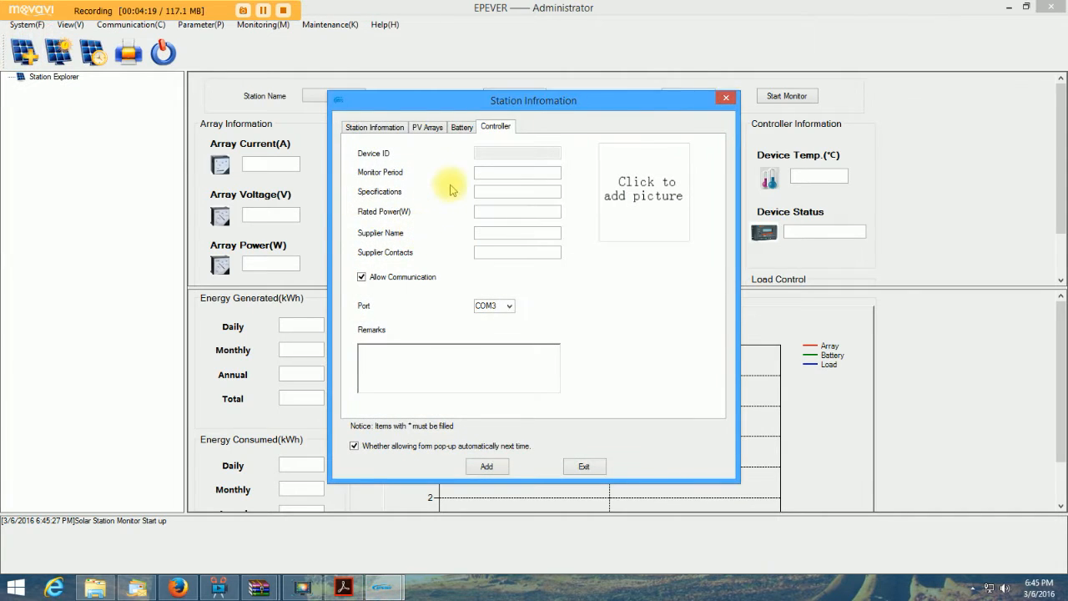
left_click(367, 126)
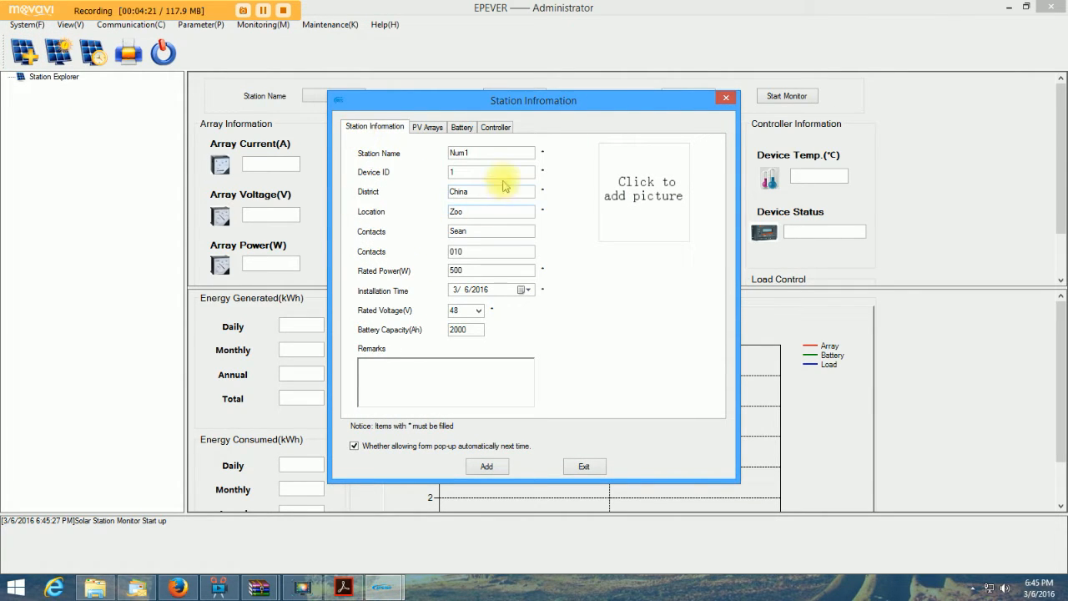
left_click(477, 152)
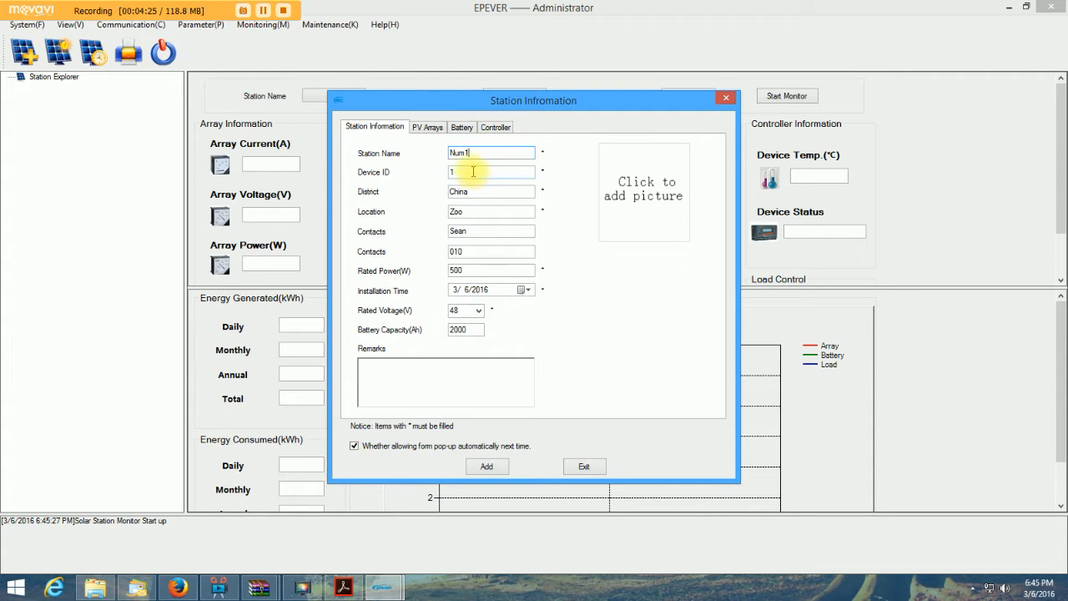
double_click(477, 192)
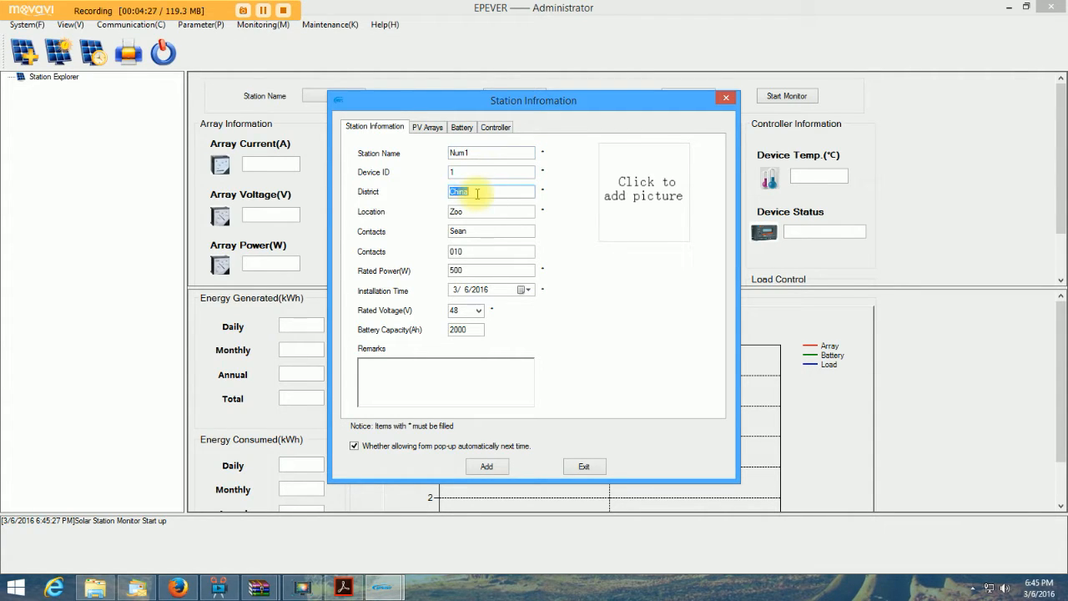
type("US")
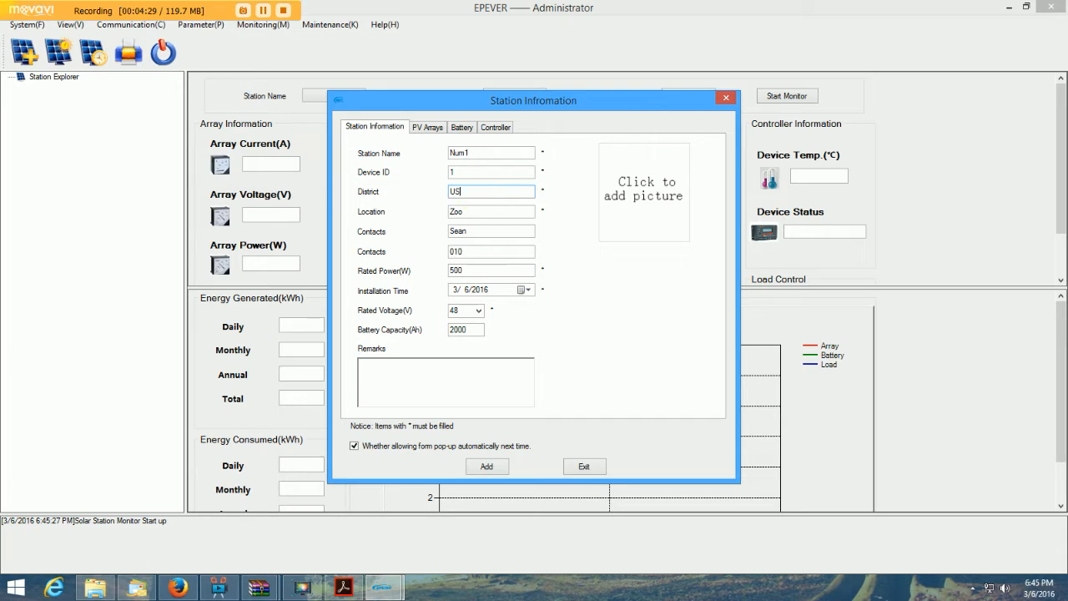
type("A")
double_click(471, 210)
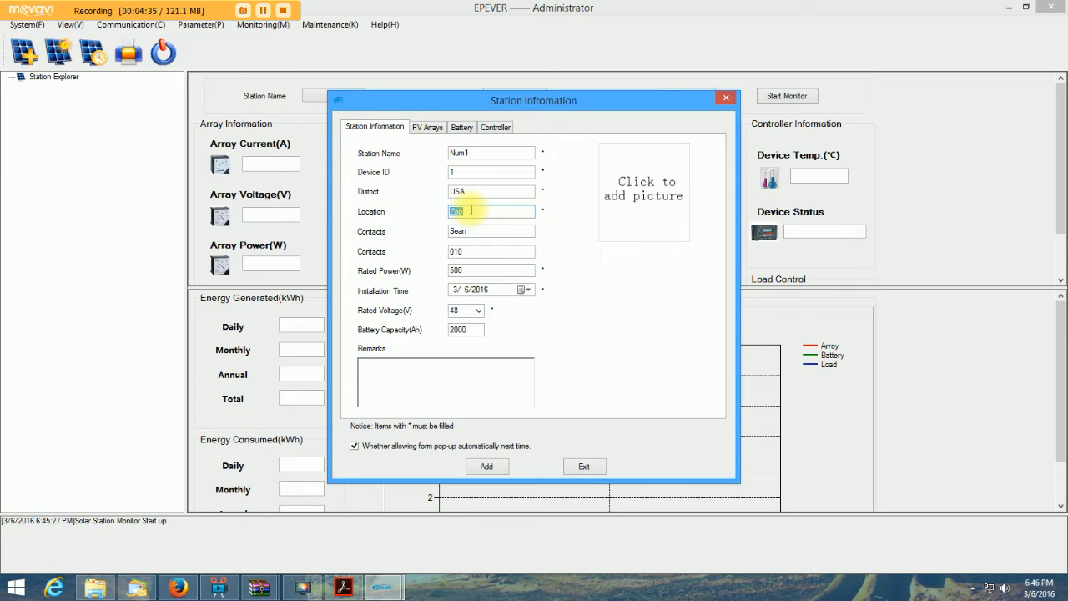
type("MO")
Step: Enter the contact person's name and set the station's rated power to 250 W
double_click(471, 232)
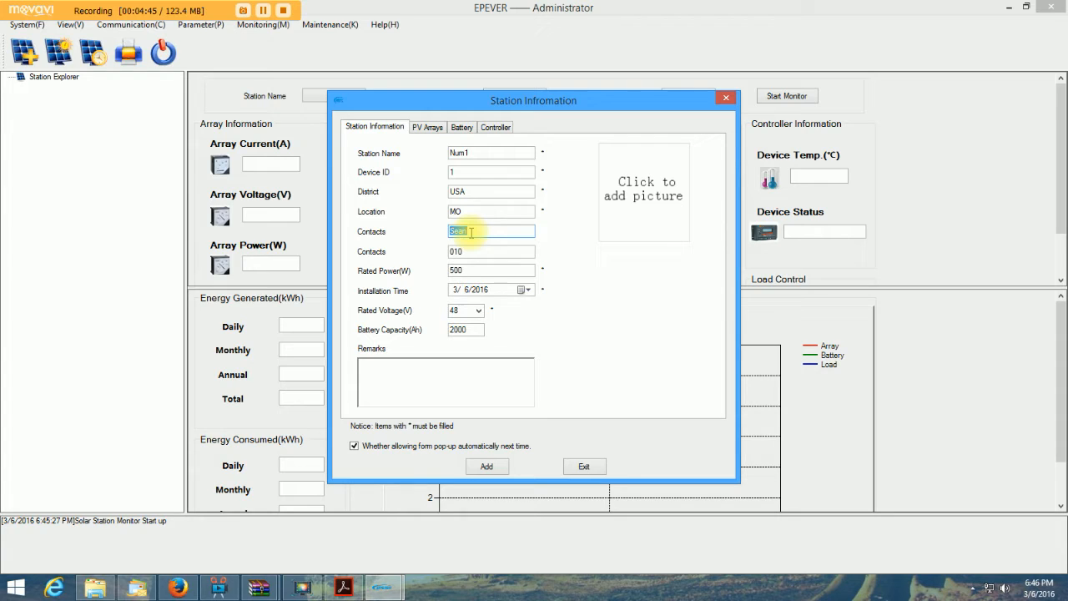
type("John")
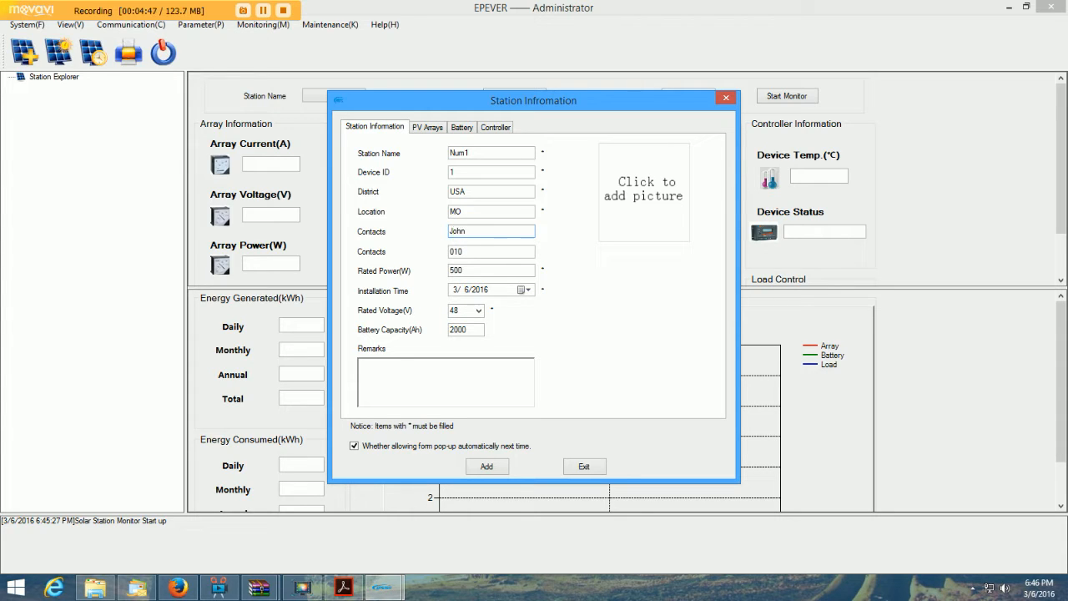
double_click(474, 271)
type("250")
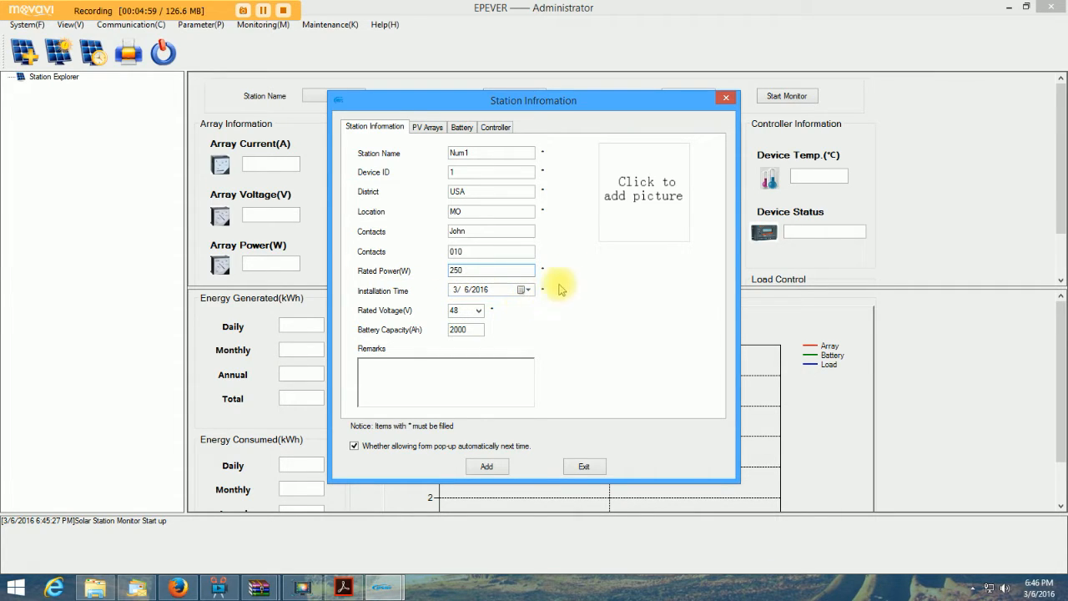
Step: Set the station's rated voltage to 12 V and its battery capacity to 410 Ah
left_click(478, 310)
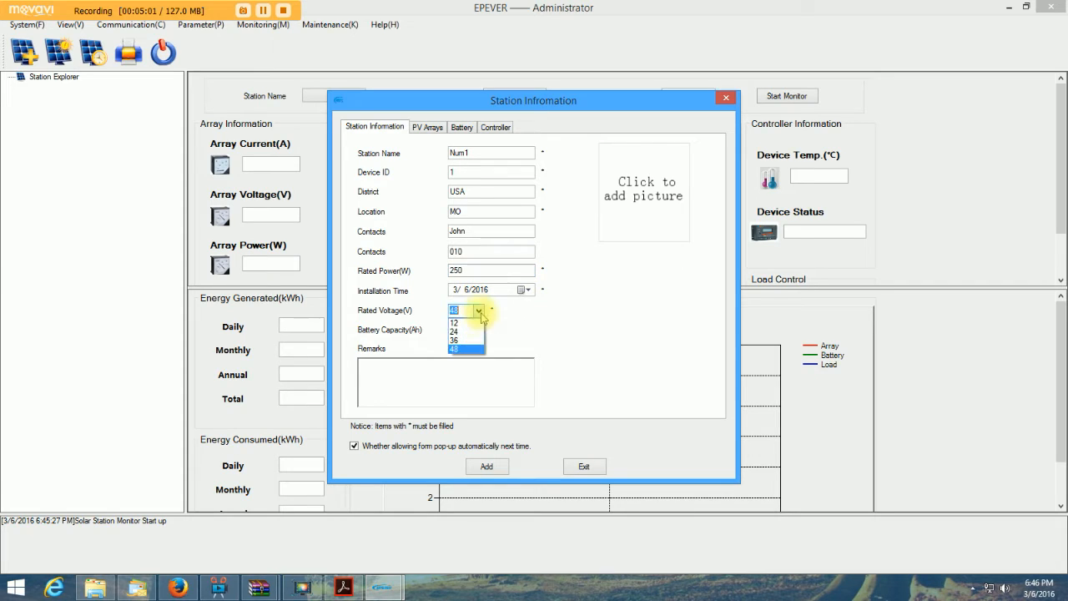
left_click(470, 324)
double_click(471, 330)
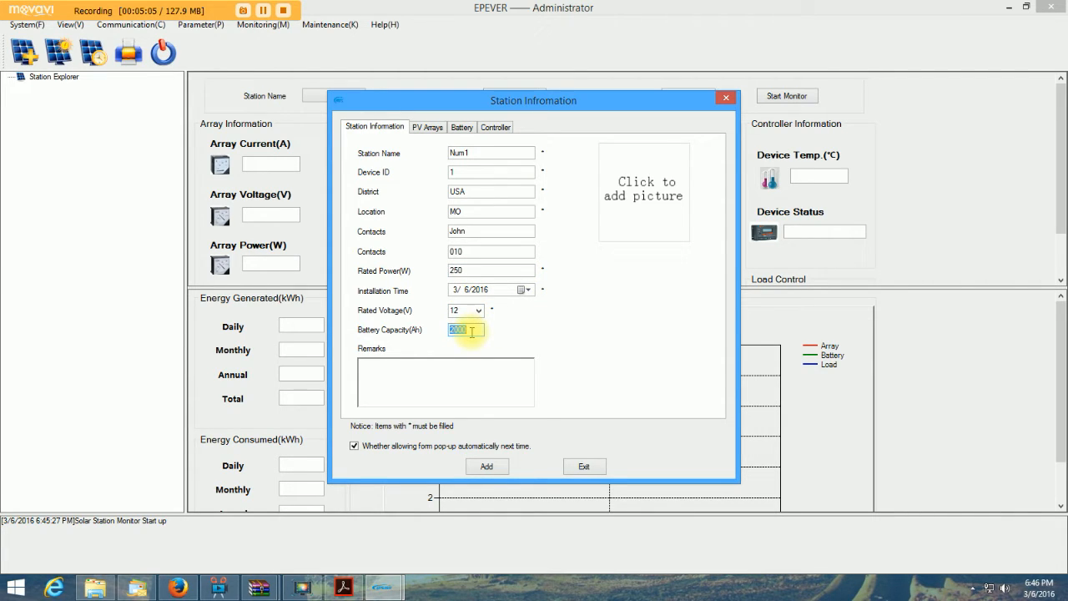
type("410")
Step: In the PV array details, set the peak power to 45, the number of parallel arrays to 6 and the total peak power to 250 W
left_click(427, 128)
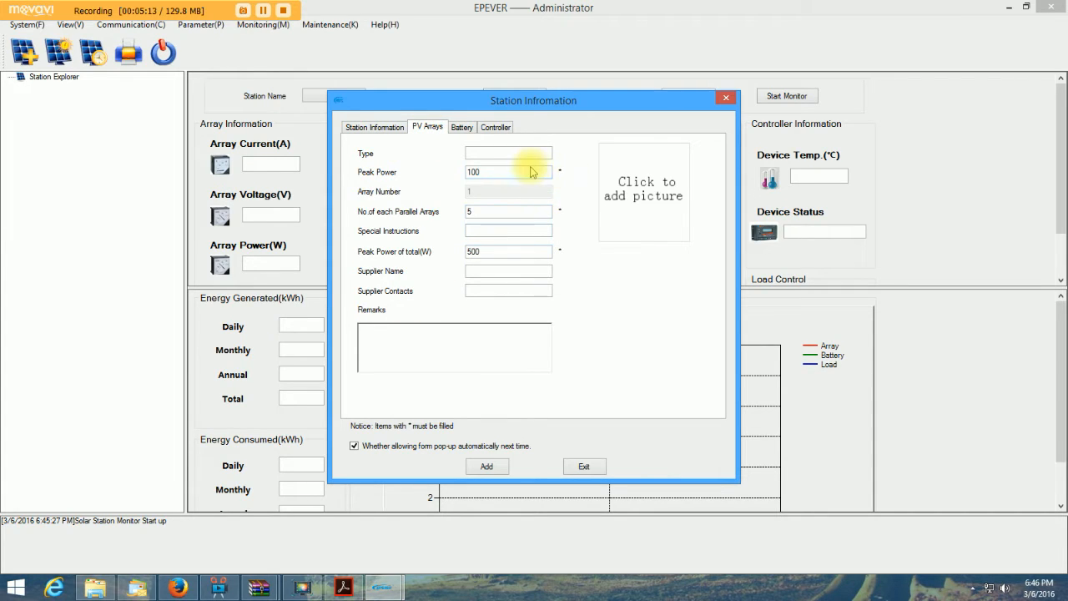
double_click(473, 171)
type("45")
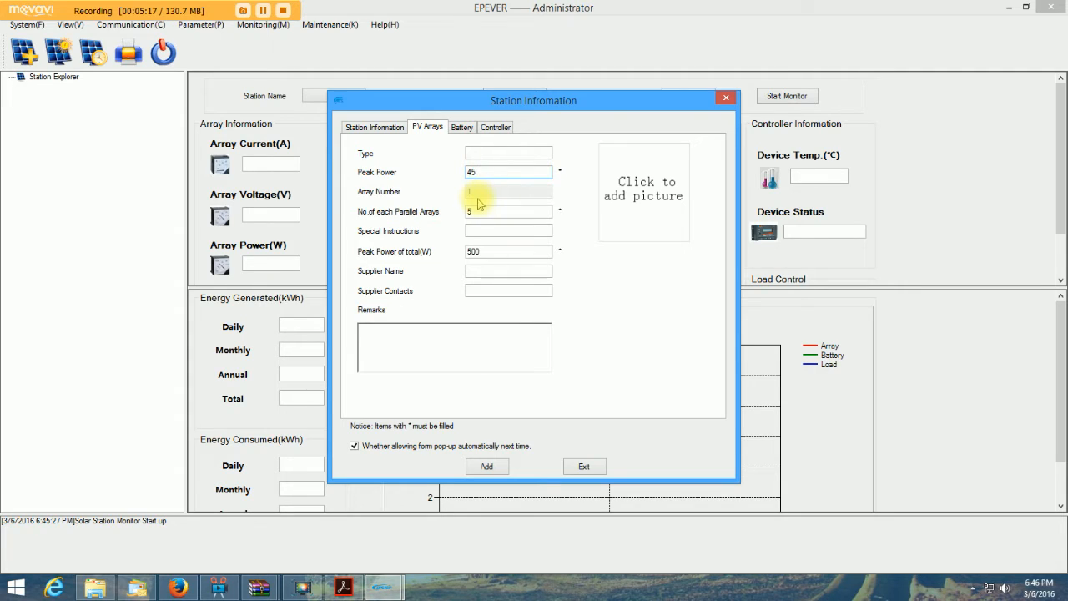
double_click(477, 211)
type("6")
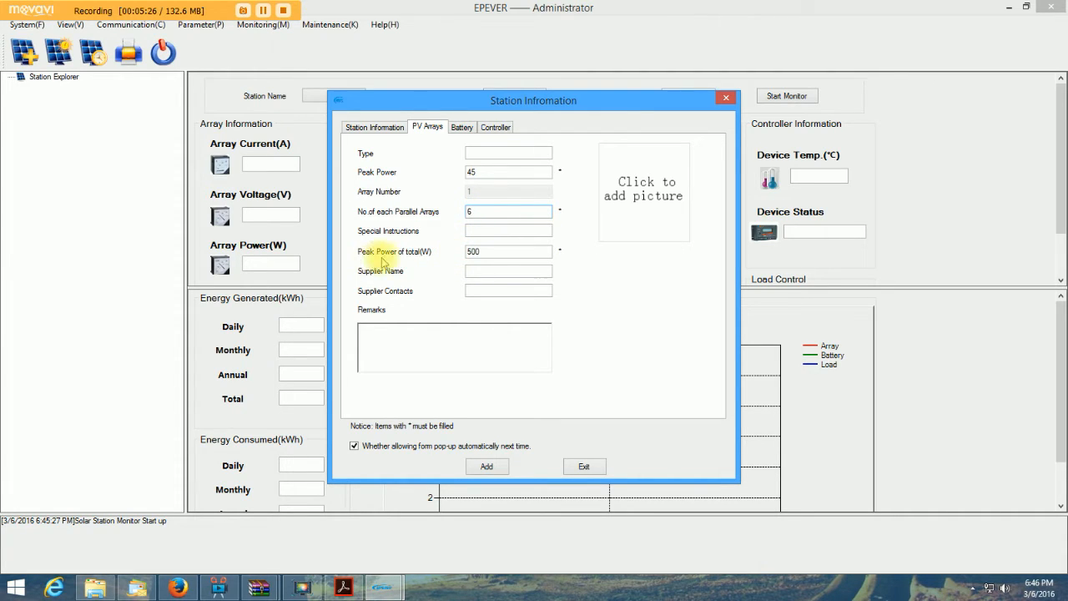
double_click(482, 252)
type("250")
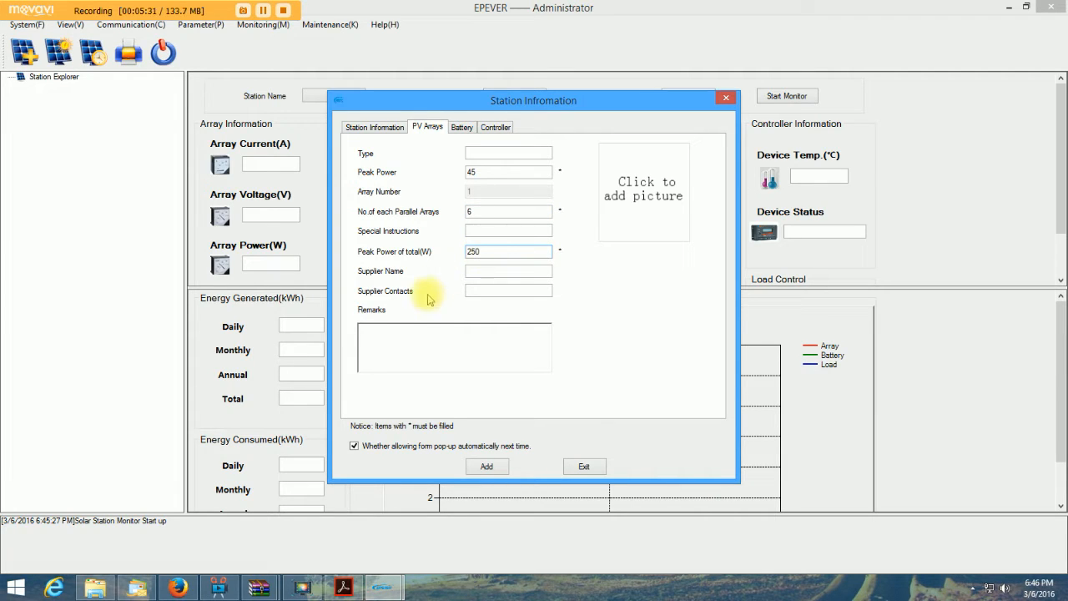
Step: Set the battery type to Flooded and check the battery capacity entered in the station information
left_click(462, 127)
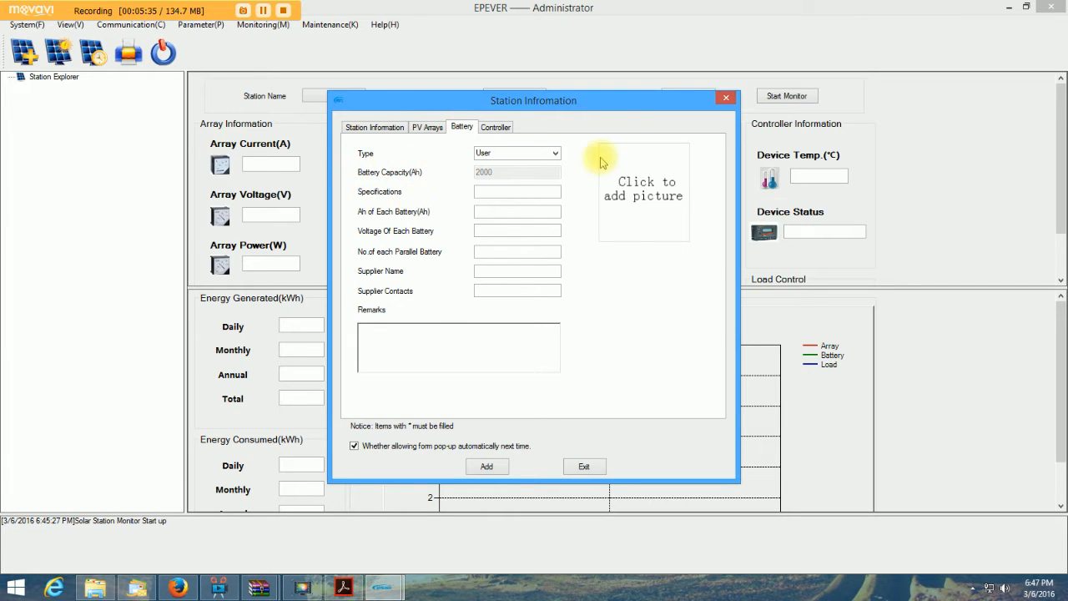
left_click(555, 153)
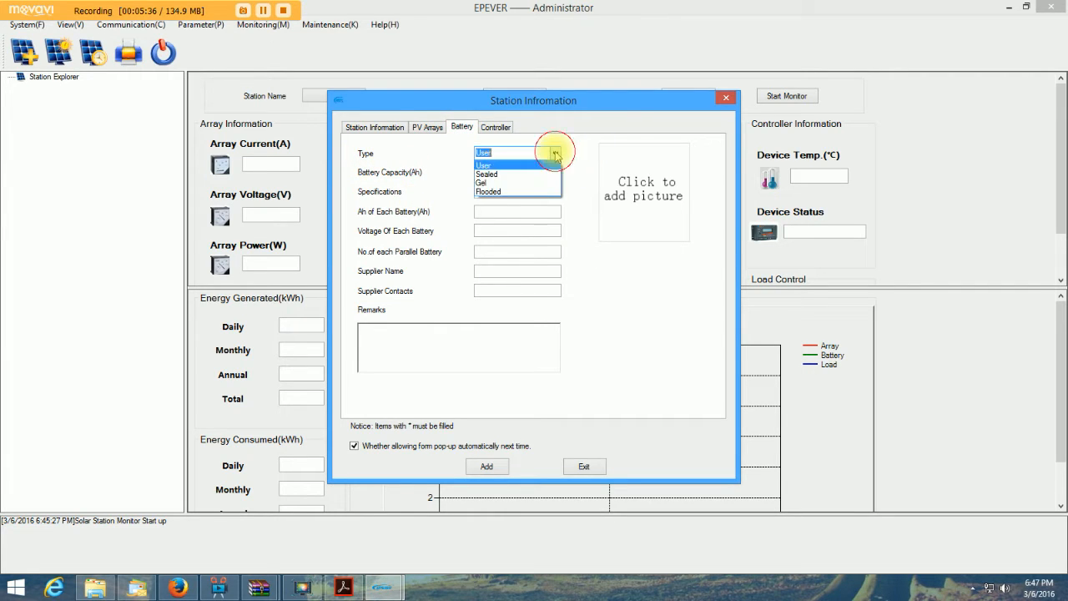
left_click(503, 193)
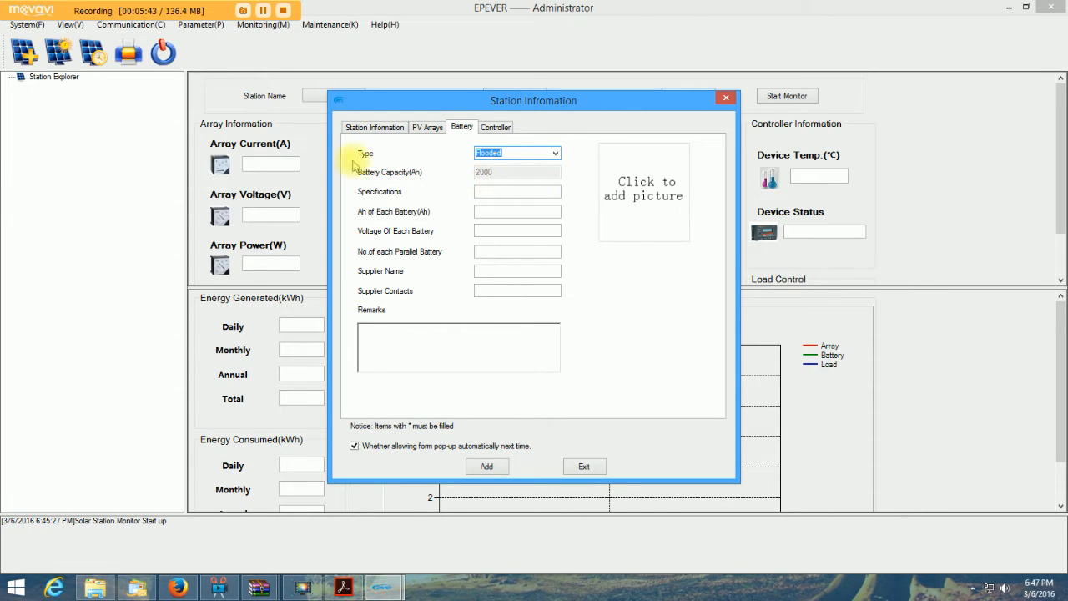
left_click(375, 127)
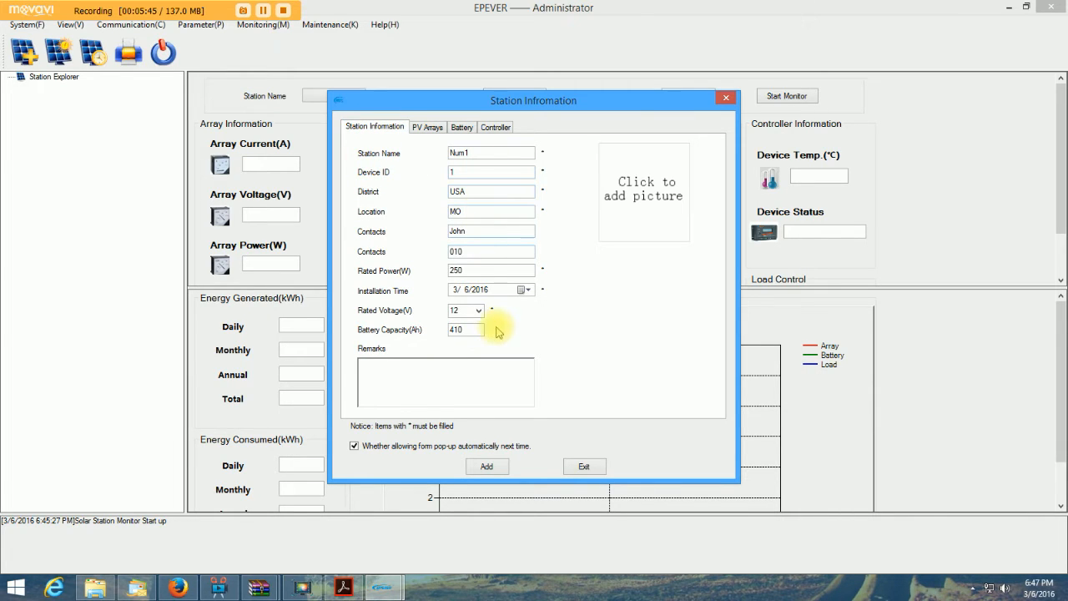
left_click(461, 129)
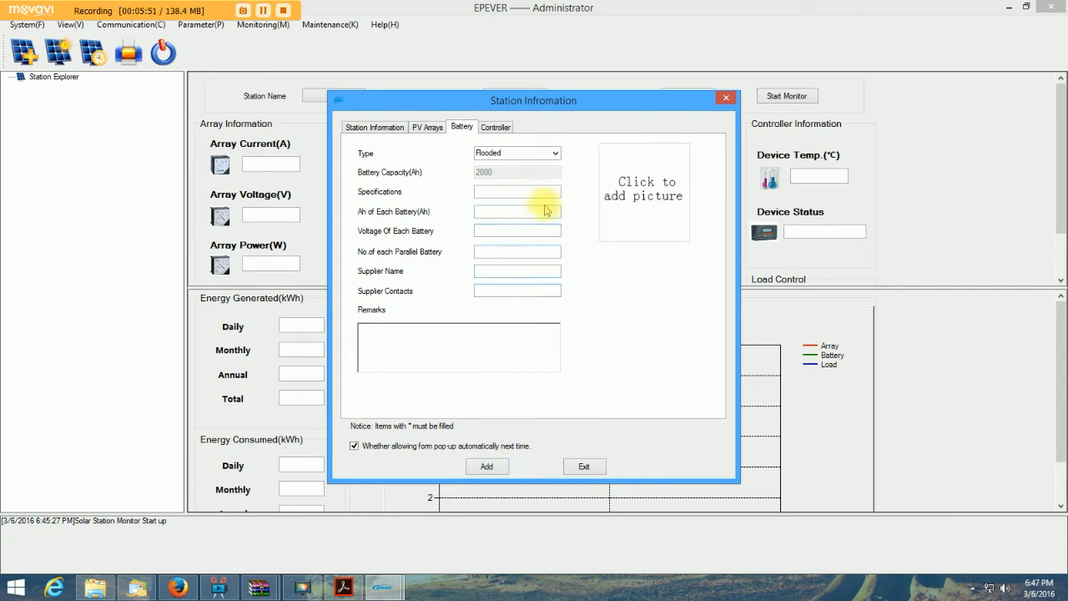
Step: Review the controller details, add the station on port COM3 and exit the station form
left_click(498, 128)
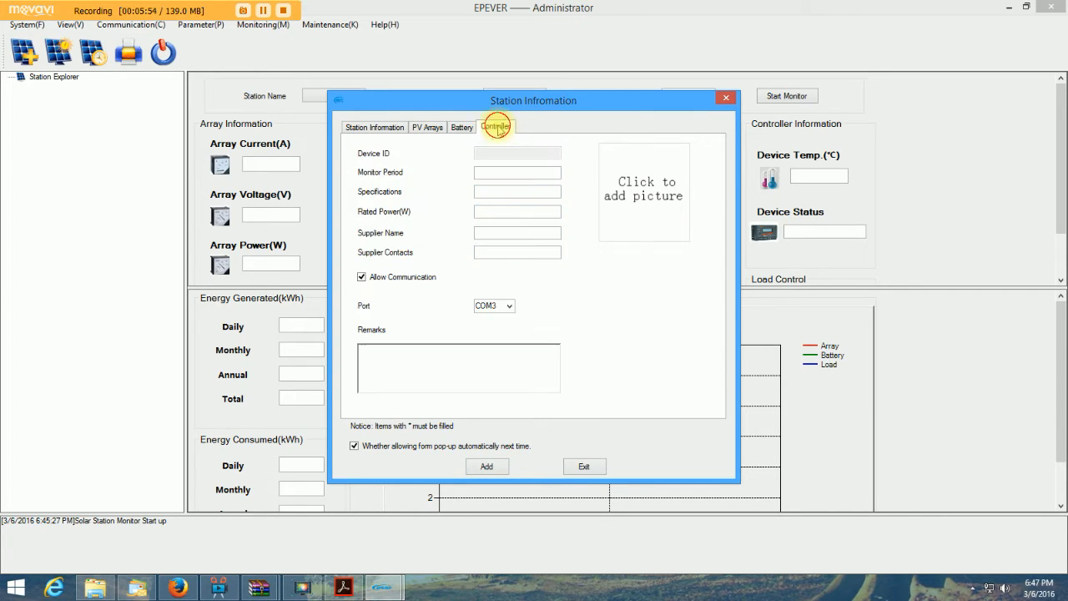
left_click(487, 467)
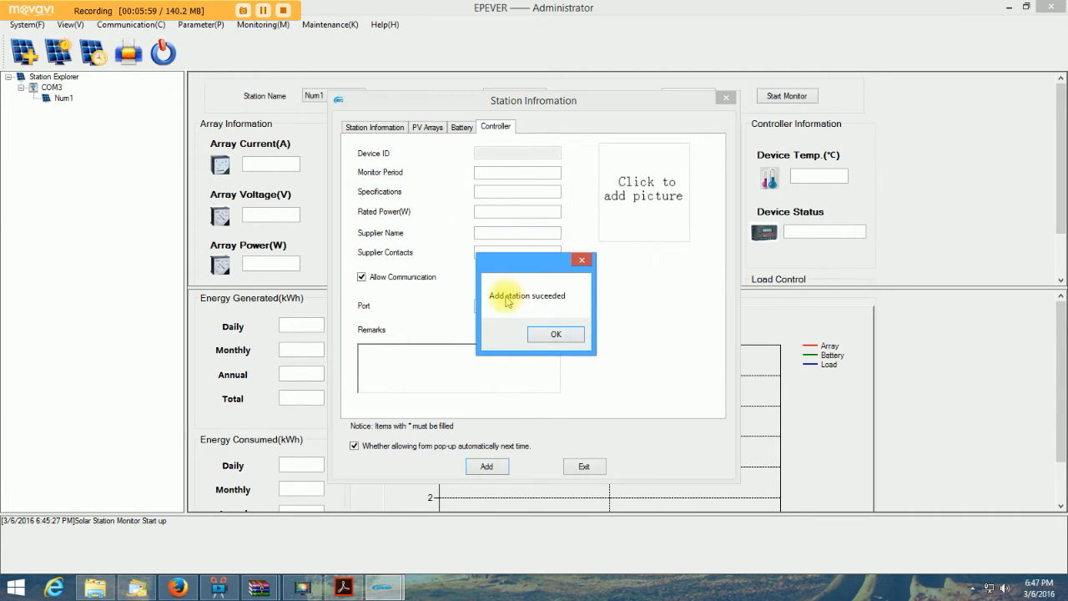
left_click(552, 336)
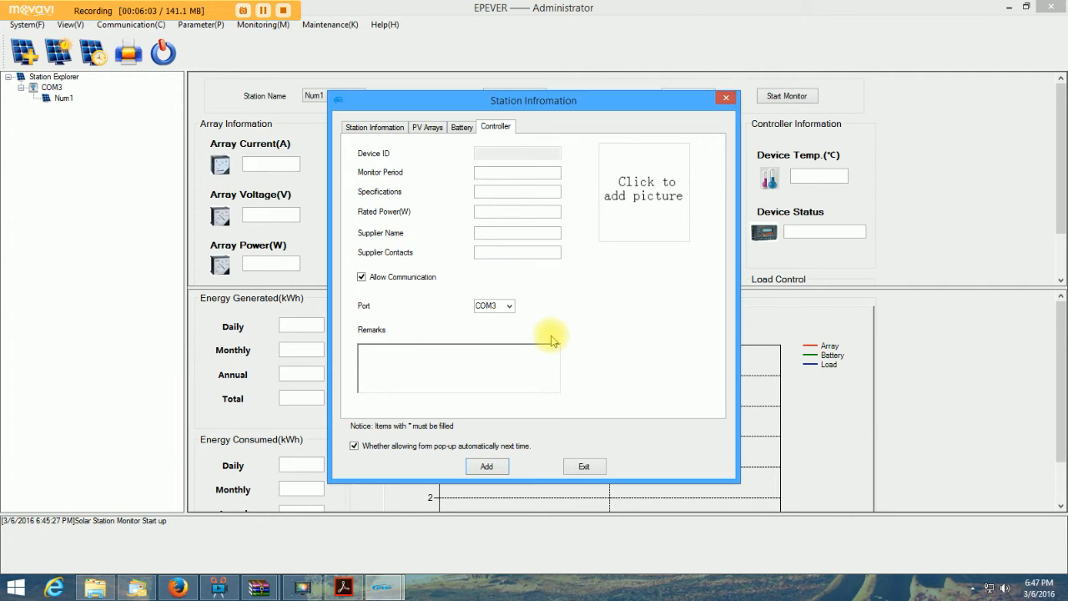
left_click(586, 467)
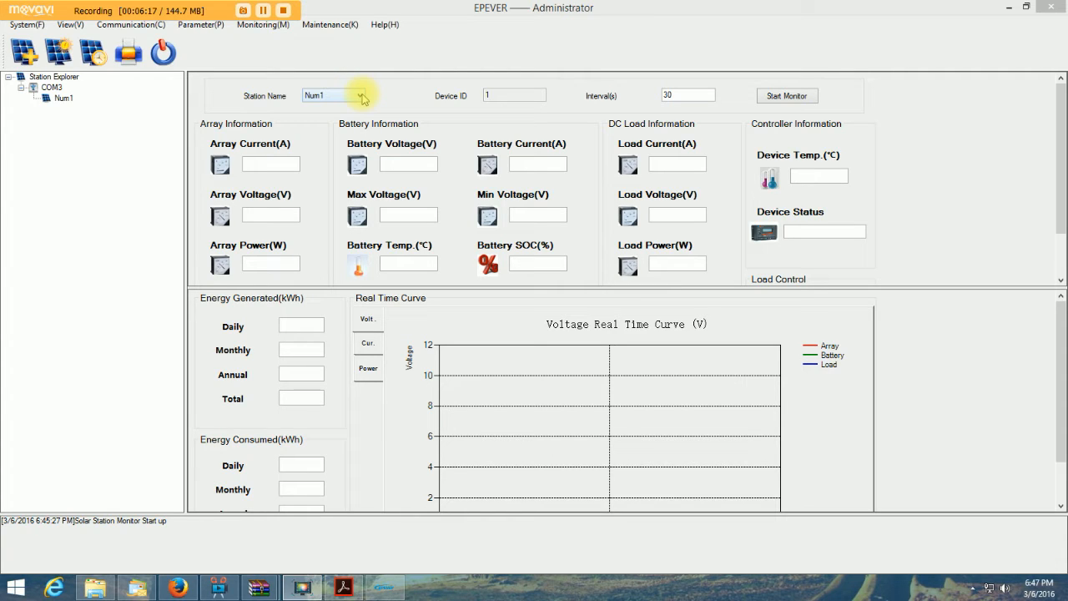
Step: Keep Num1 as the selected station and try to start monitoring it
left_click(362, 97)
left_click(362, 97)
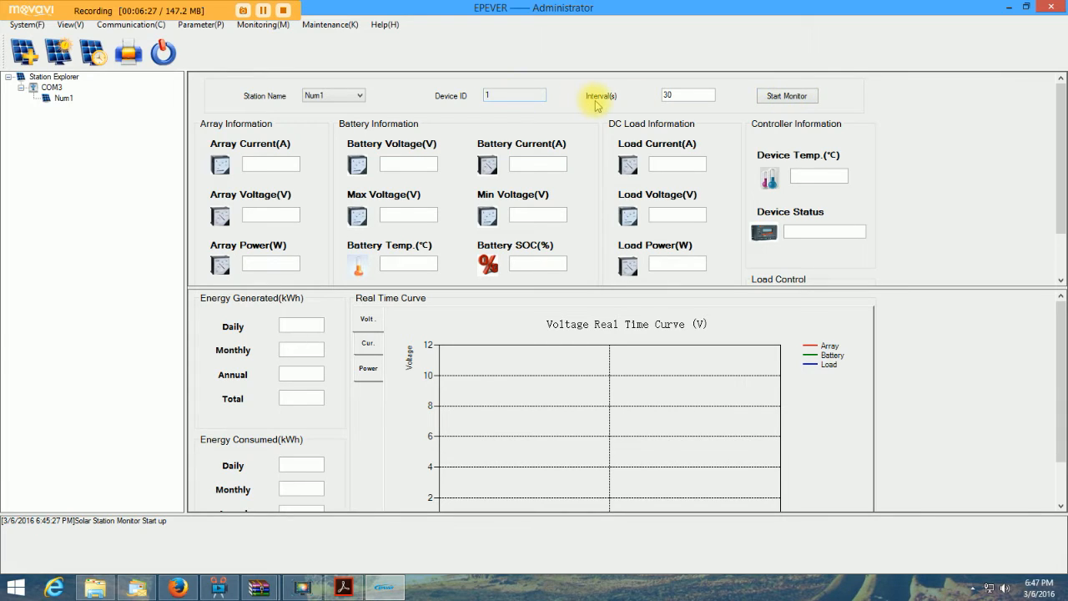
left_click(786, 96)
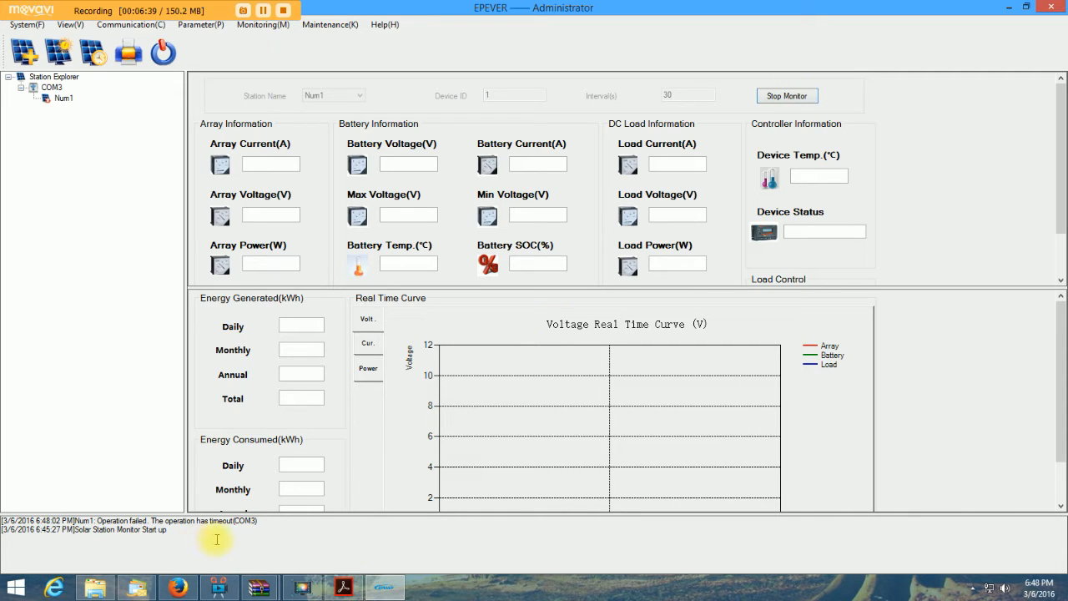
Step: Exit Solar Station Monitor and confirm leaving the program
right_click(60, 100)
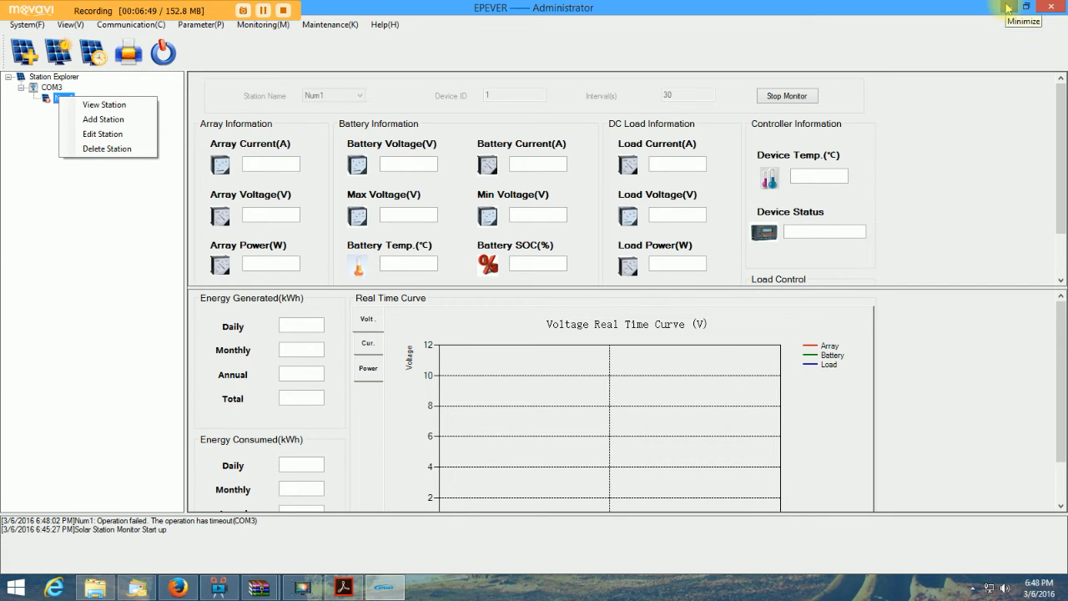
left_click(1063, 6)
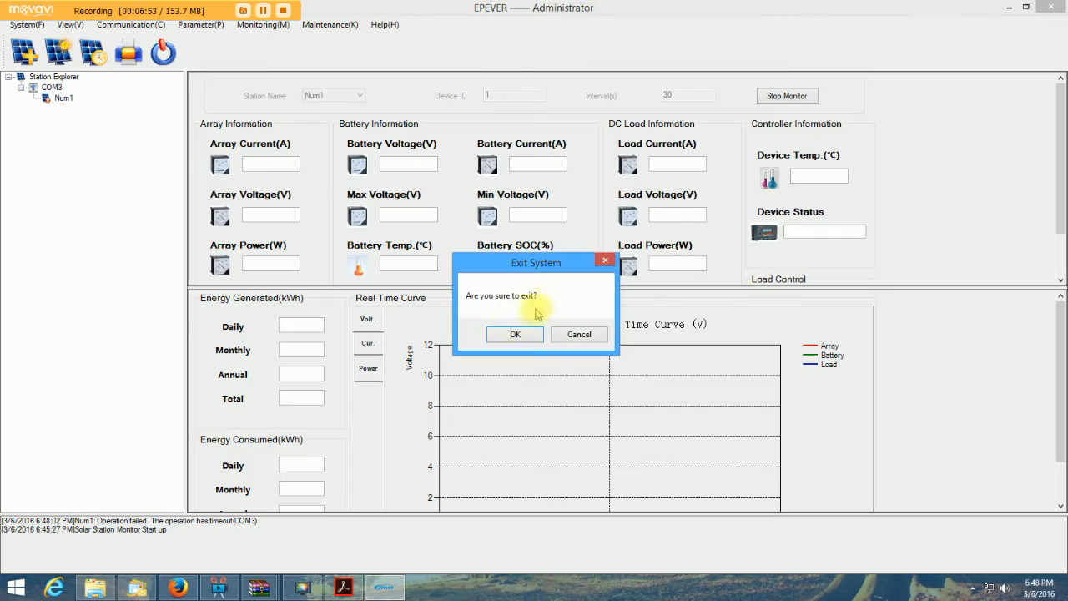
left_click(514, 335)
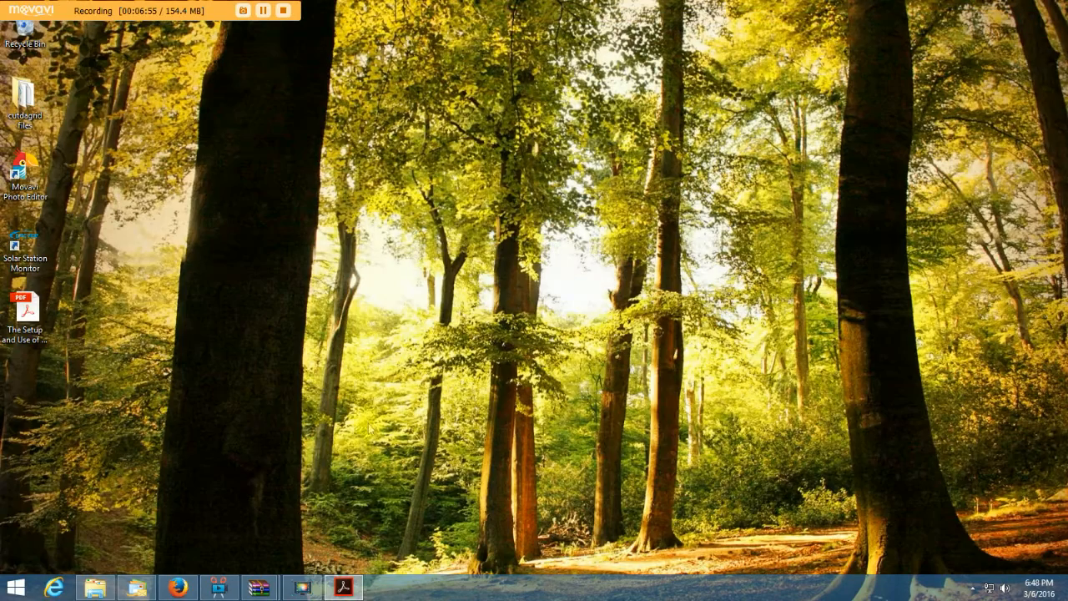
Step: Open Device Manager and view the port settings in the properties of the XR21B1411 USB UART under Ports (COM & LPT)
left_click(19, 590)
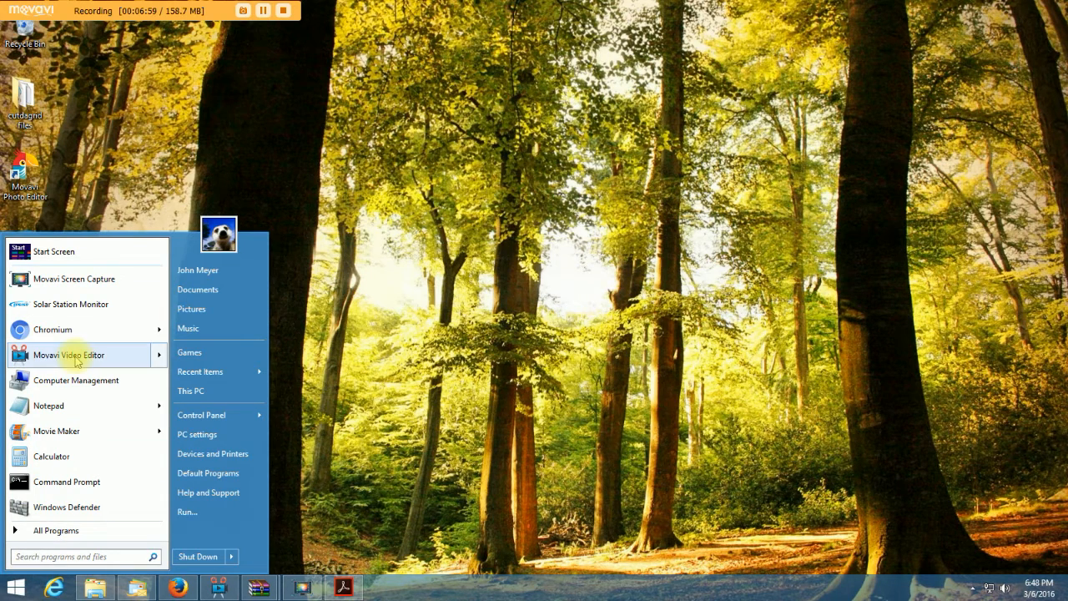
mouse_move(76, 360)
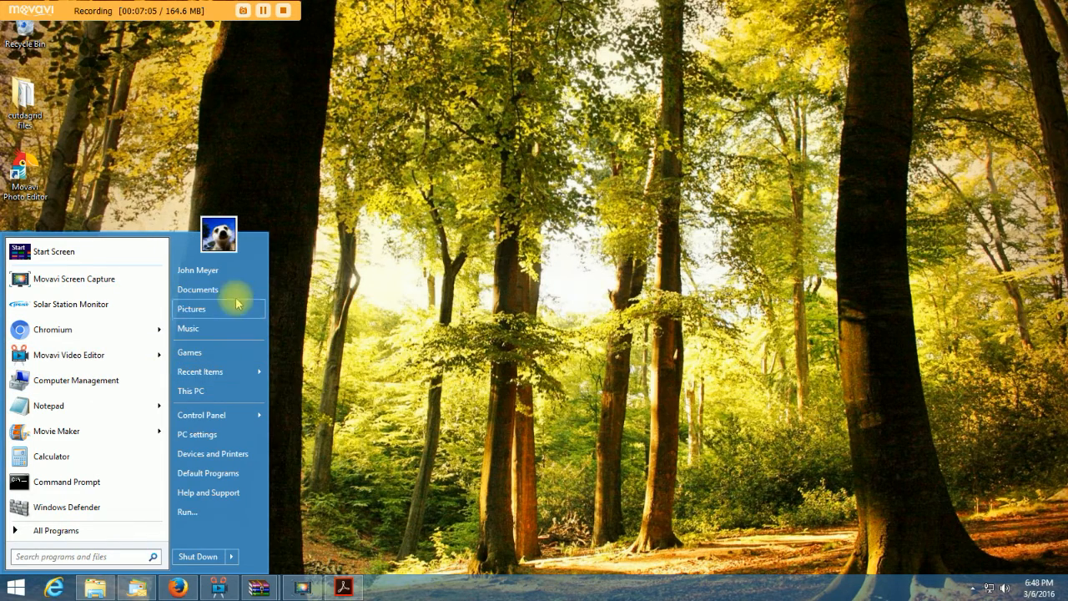
mouse_move(213, 416)
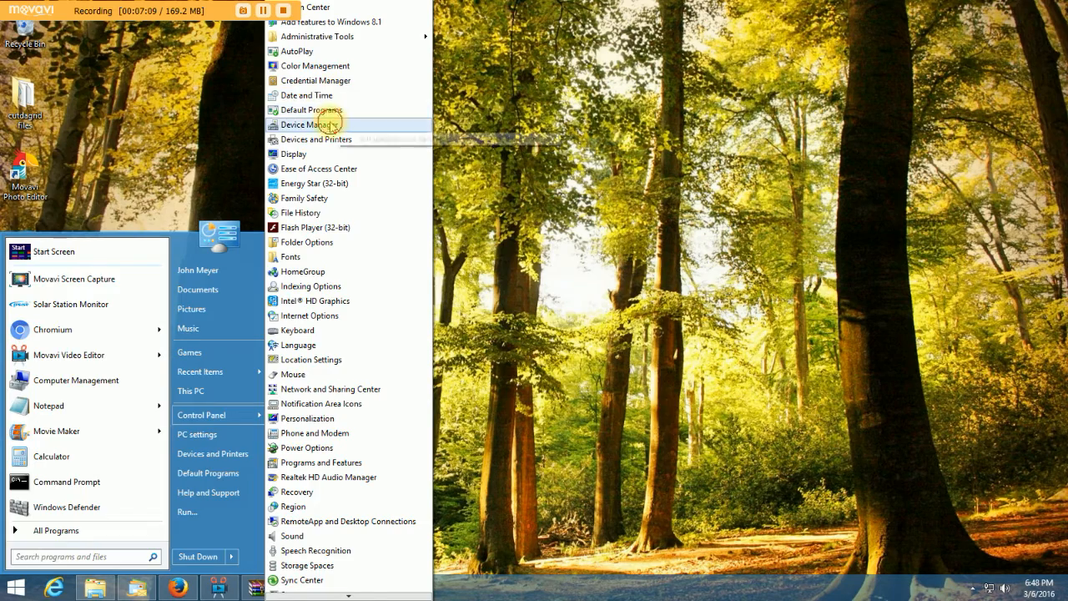
left_click(329, 124)
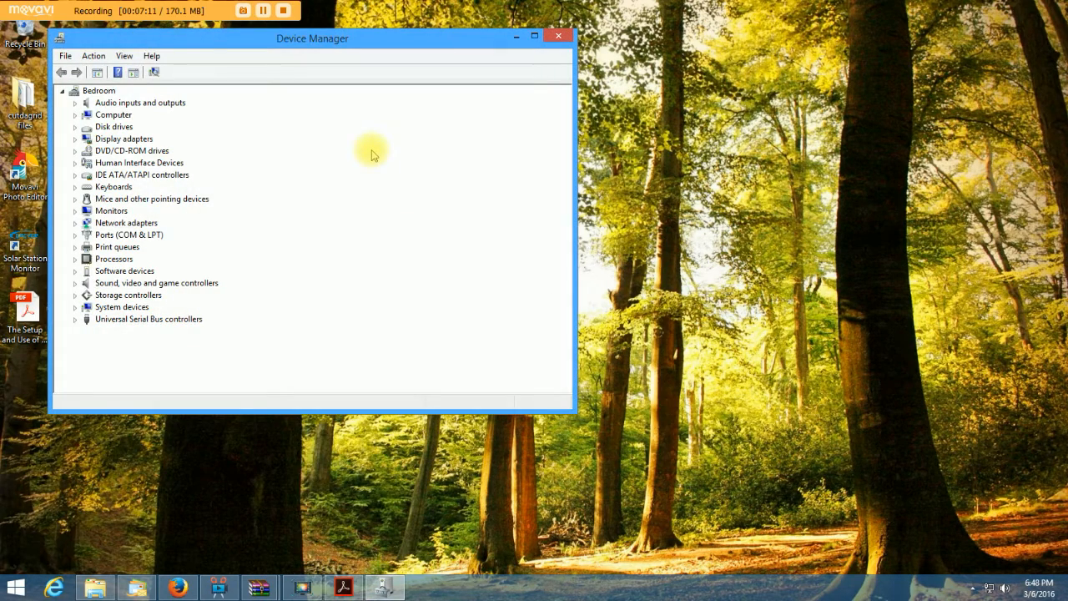
left_click(74, 234)
left_click(129, 248)
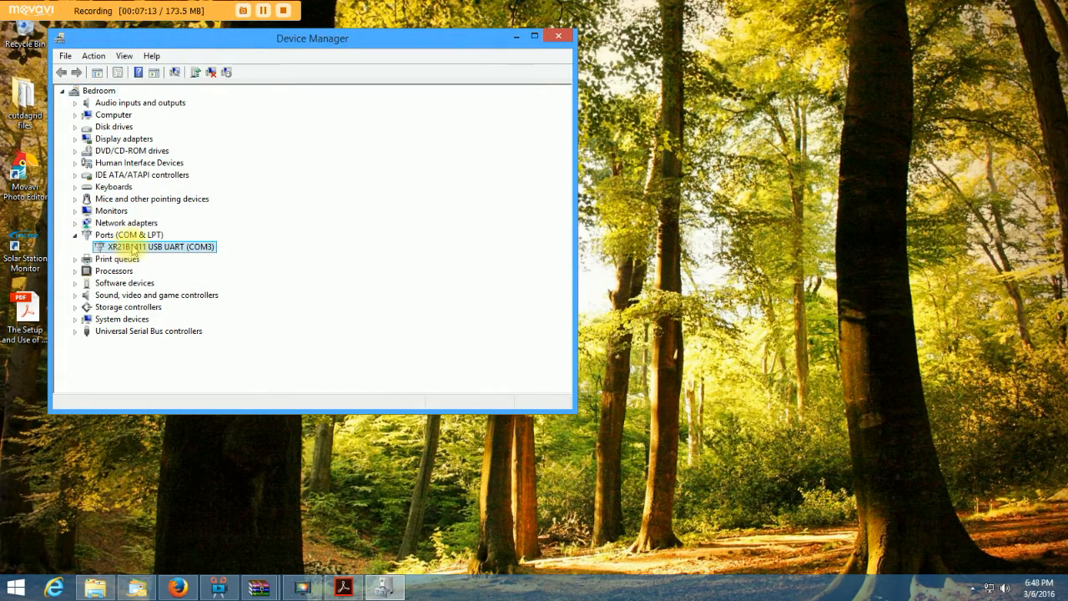
right_click(132, 251)
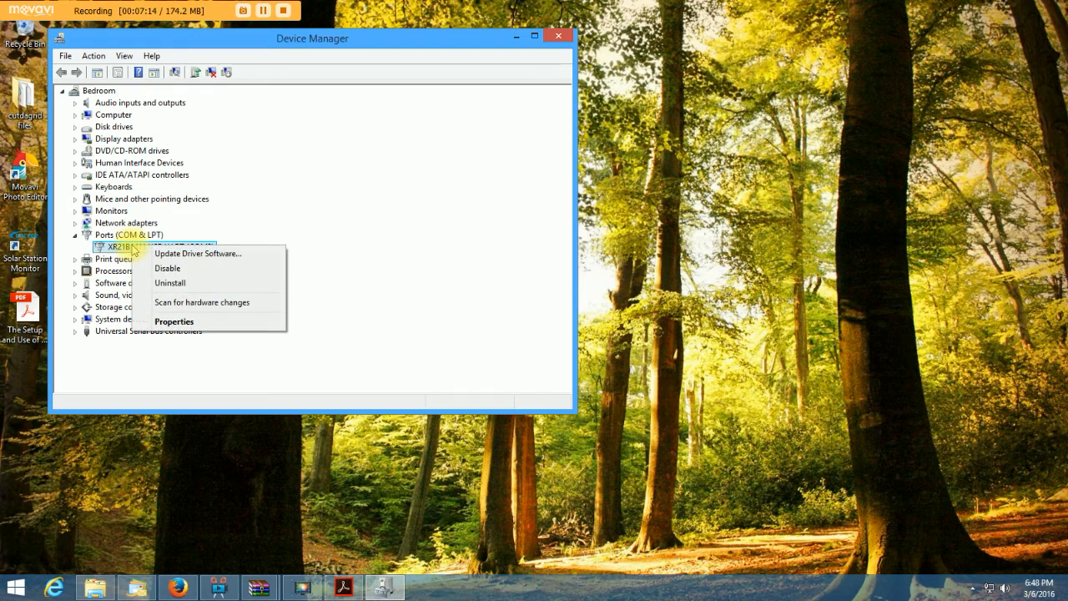
left_click(172, 322)
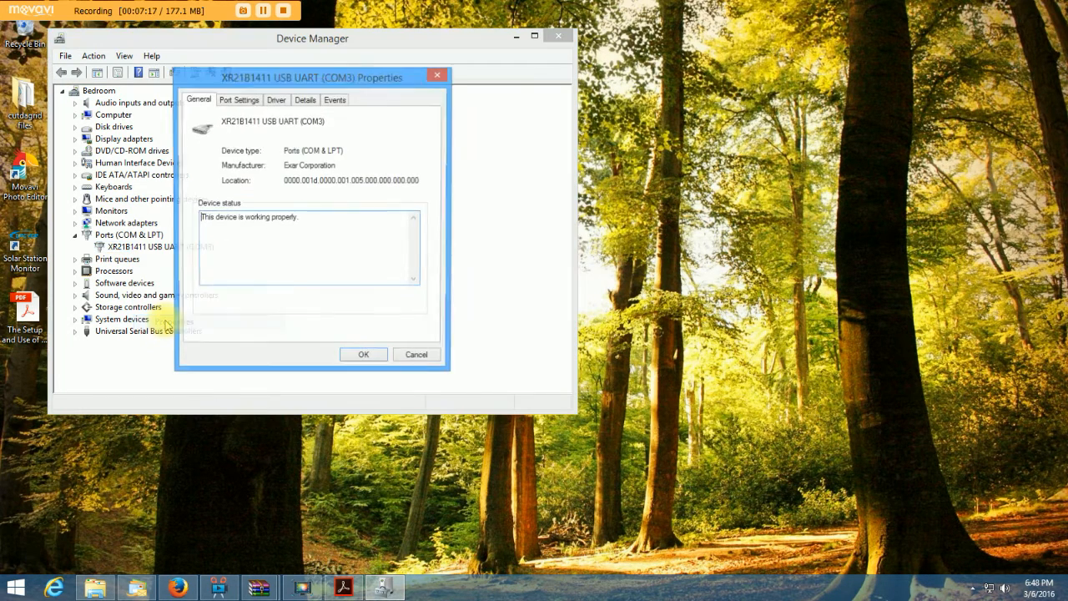
left_click(239, 100)
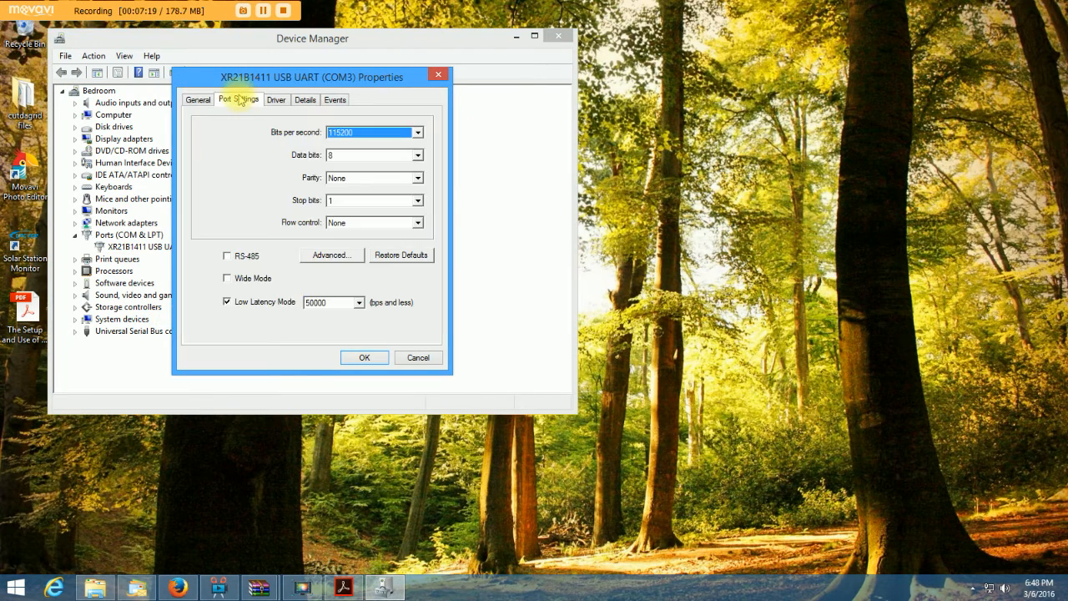
Step: Switch to the PDF setup guide and examine its Step 4 picture of the XR21B1411 port settings
mouse_move(314, 590)
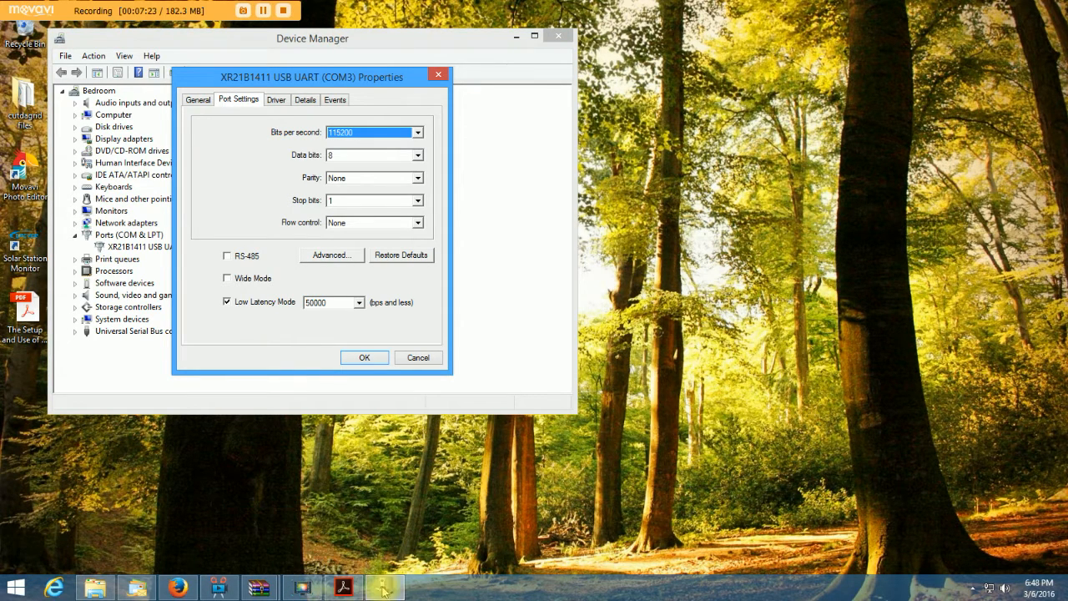
left_click(346, 589)
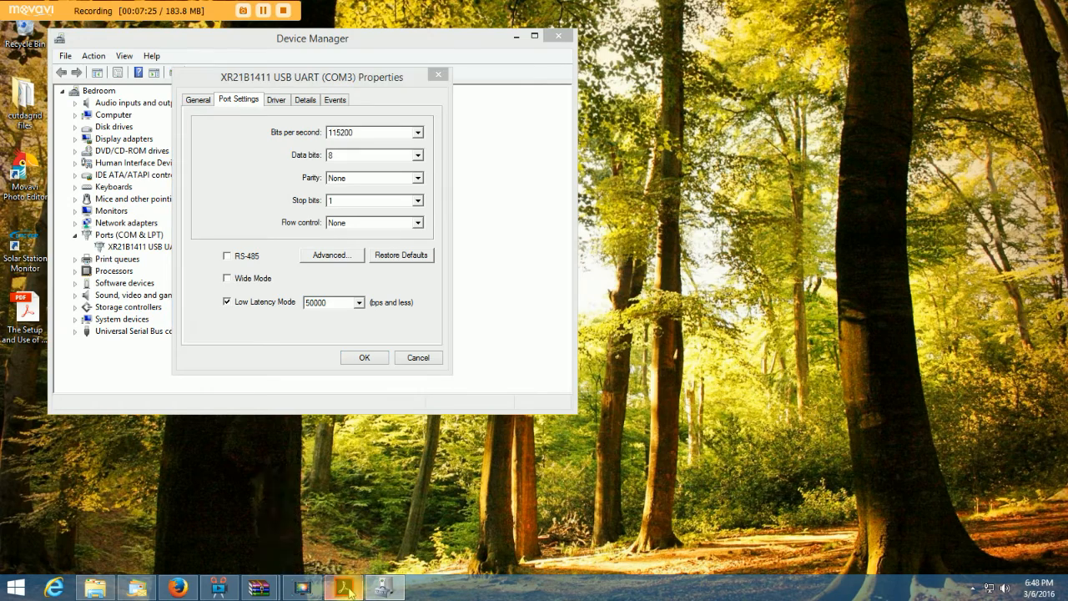
scroll(559, 382, "down", 4)
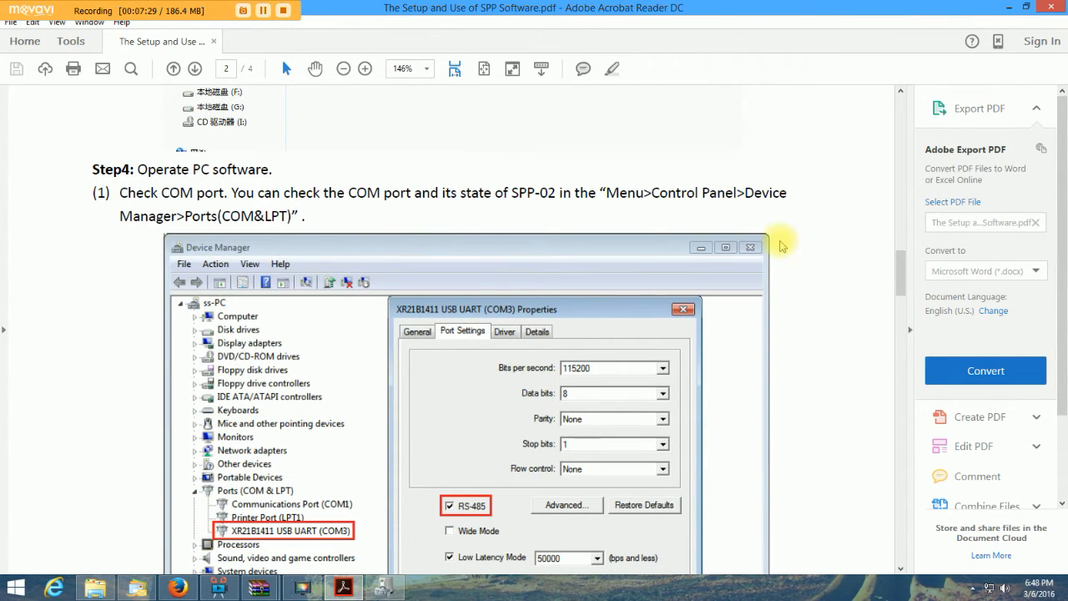
scroll(472, 330, "down", 1)
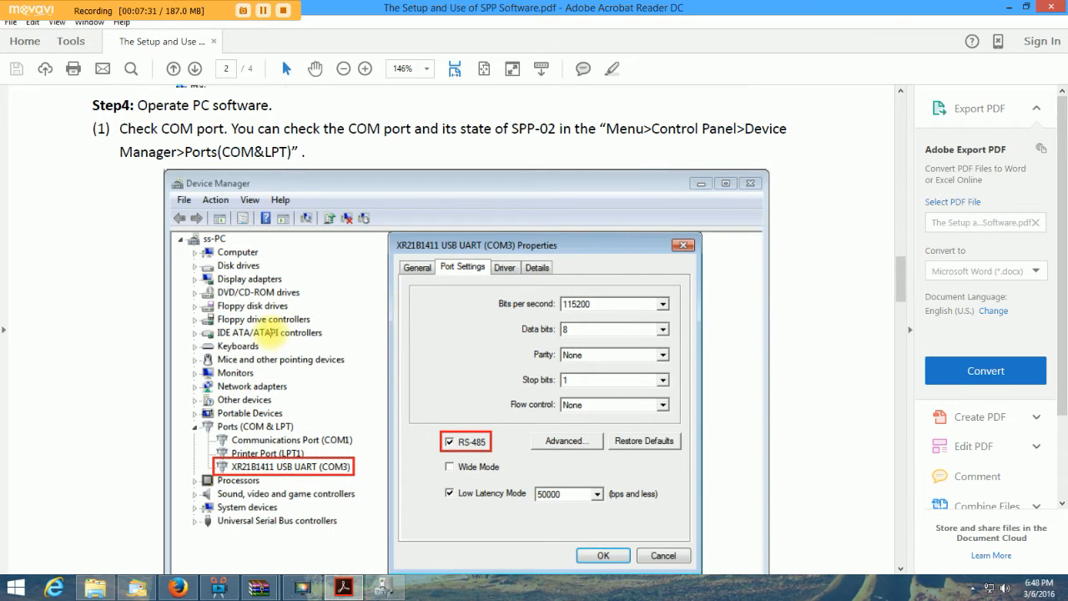
scroll(270, 262, "down", 2)
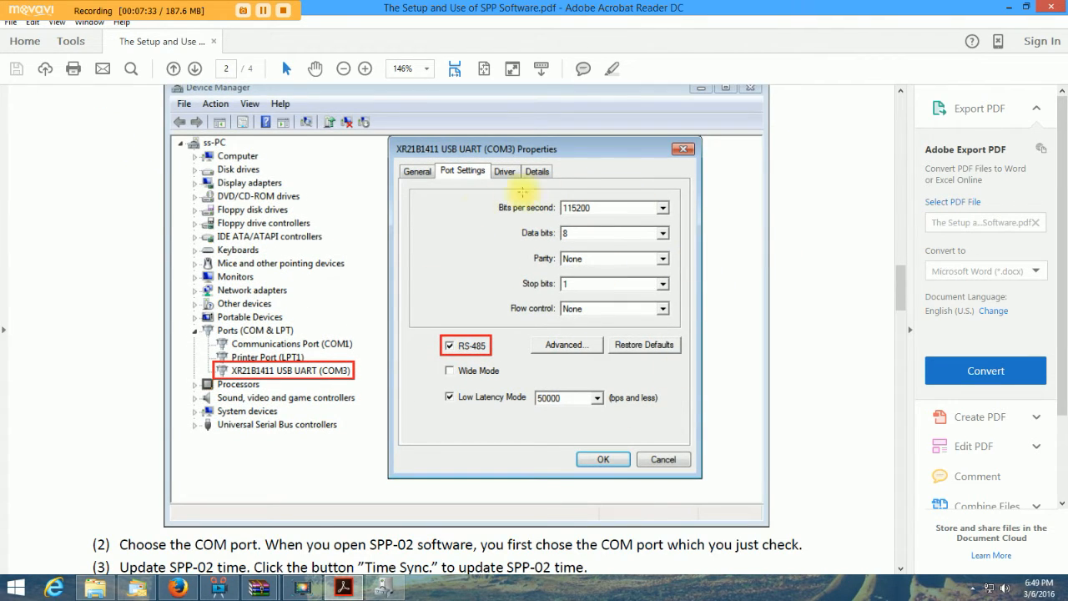
Step: Switch to Device Manager, open the XR21B1411 USB UART (COM3) port settings and place them beside the guide's picture for comparison
left_click(382, 588)
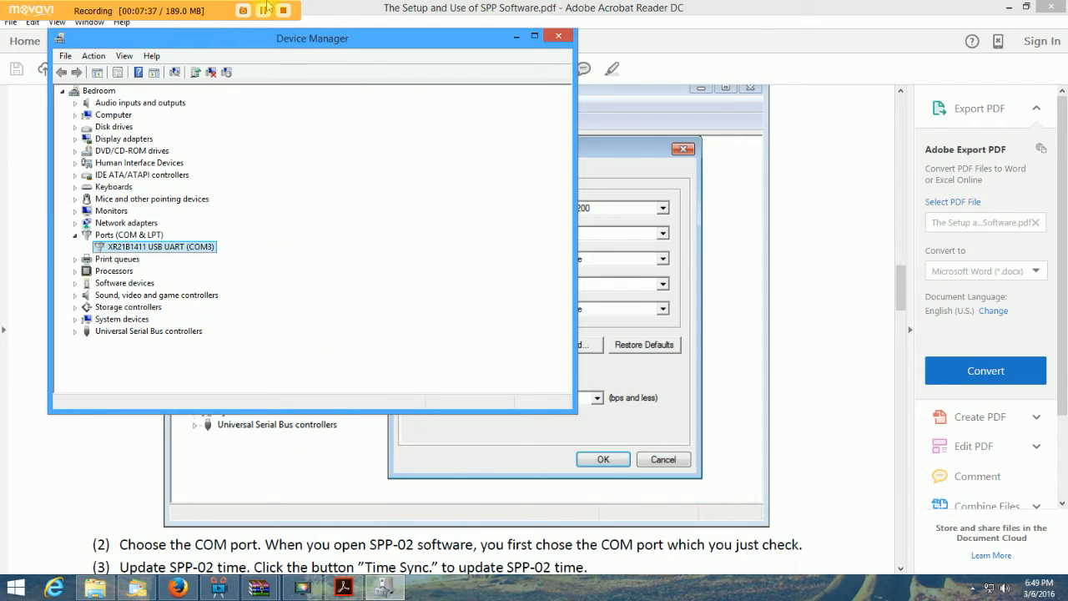
left_click_drag(353, 35, 260, 28)
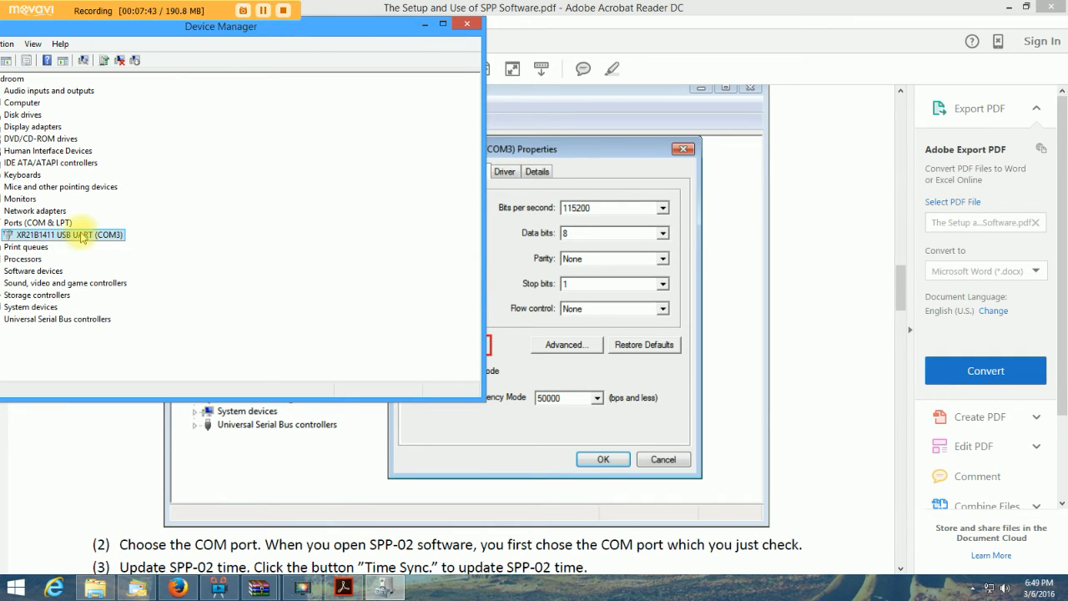
right_click(80, 234)
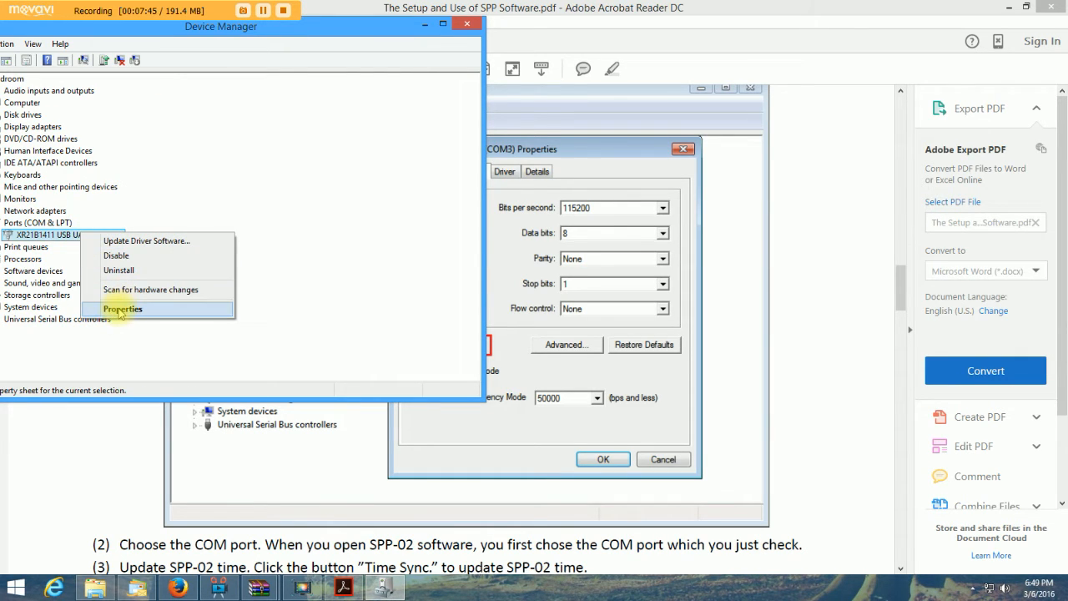
left_click(122, 309)
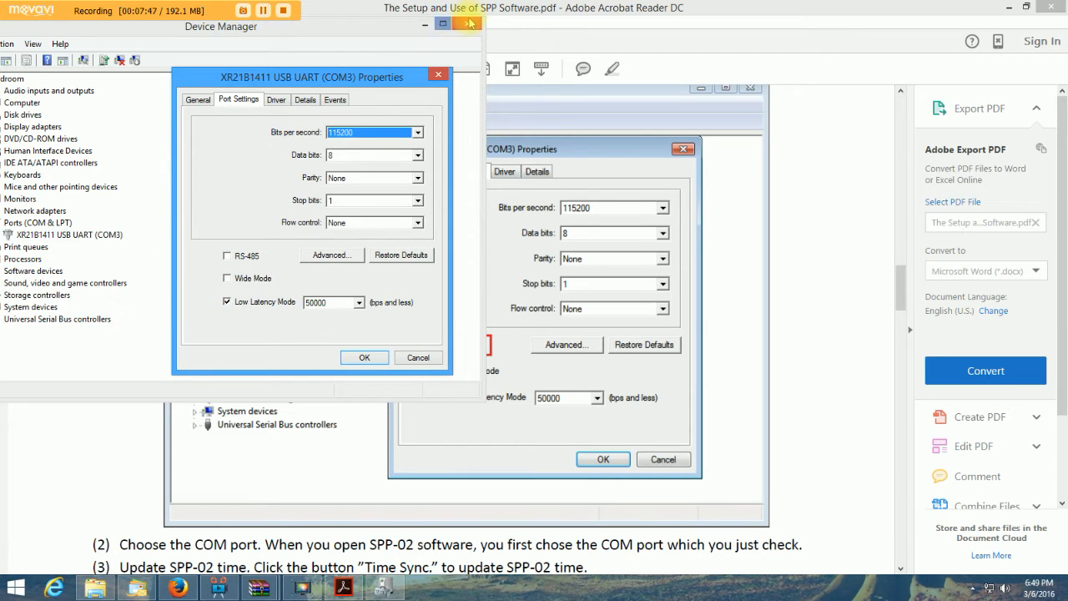
left_click(428, 24)
left_click_drag(338, 80, 271, 158)
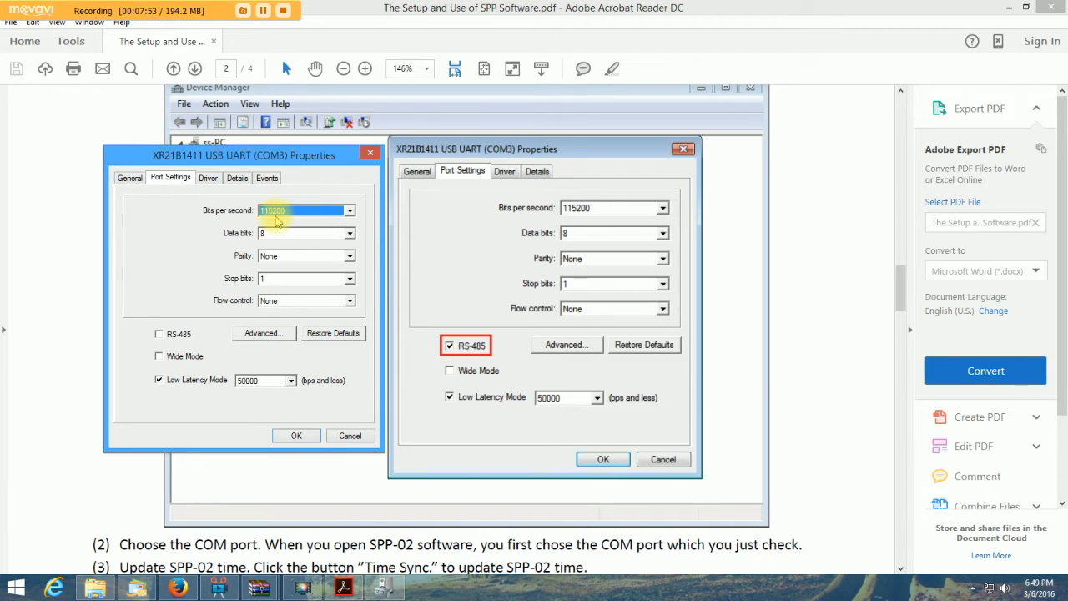
Step: Keep 115200 bits per second, enable RS-485 in the COM3 port settings, and apply them
left_click(350, 210)
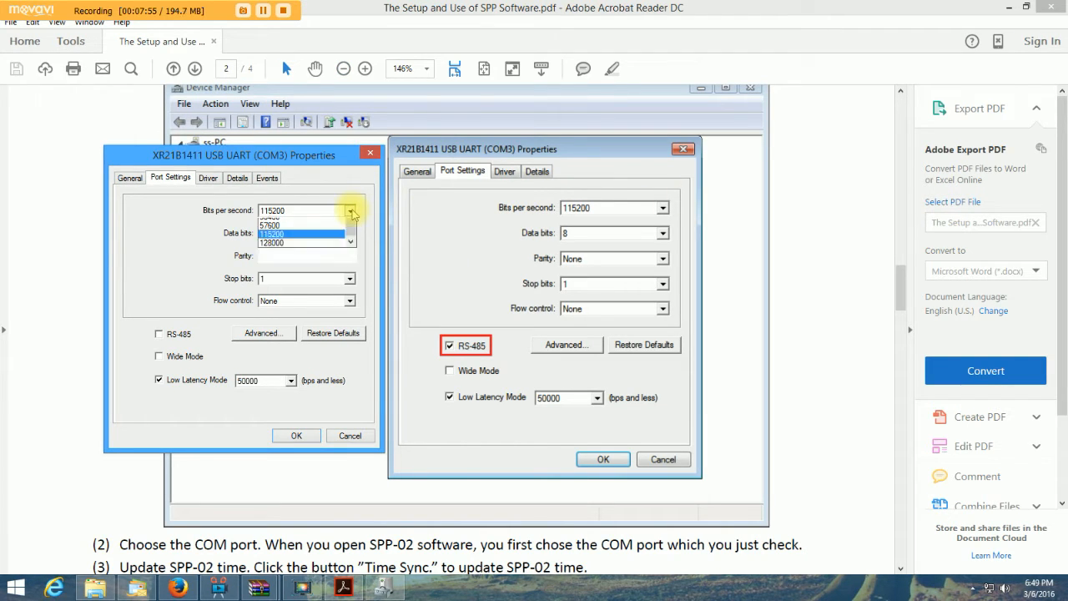
left_click(350, 212)
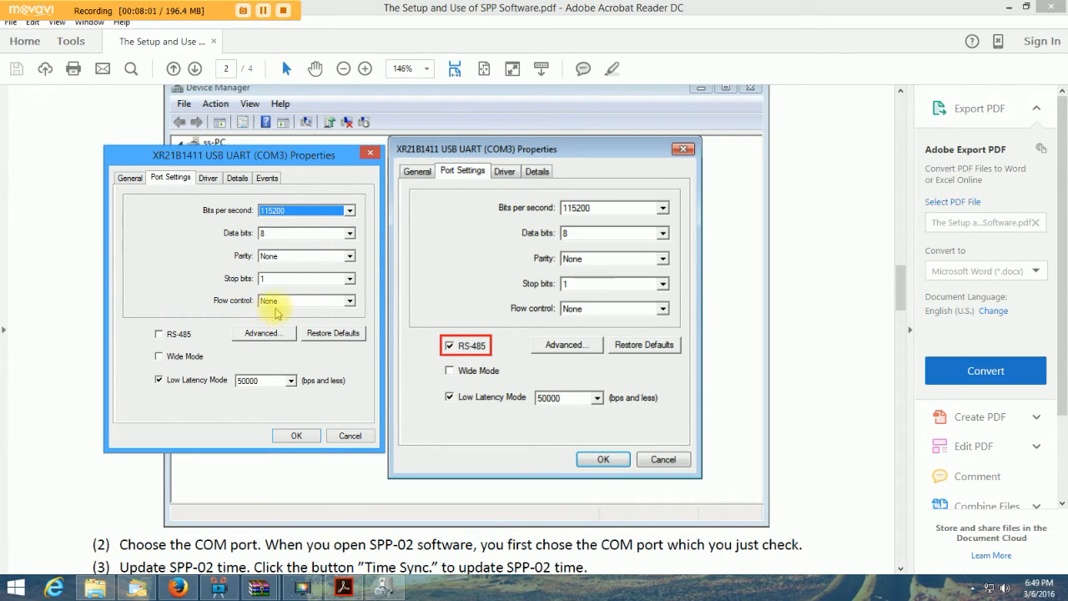
left_click(159, 334)
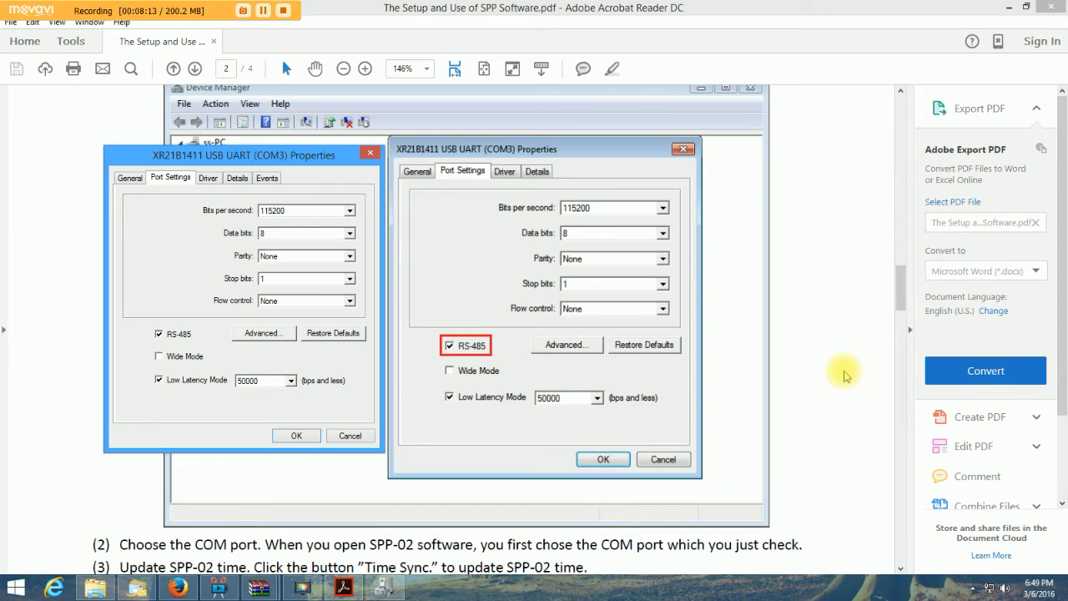
left_click(259, 333)
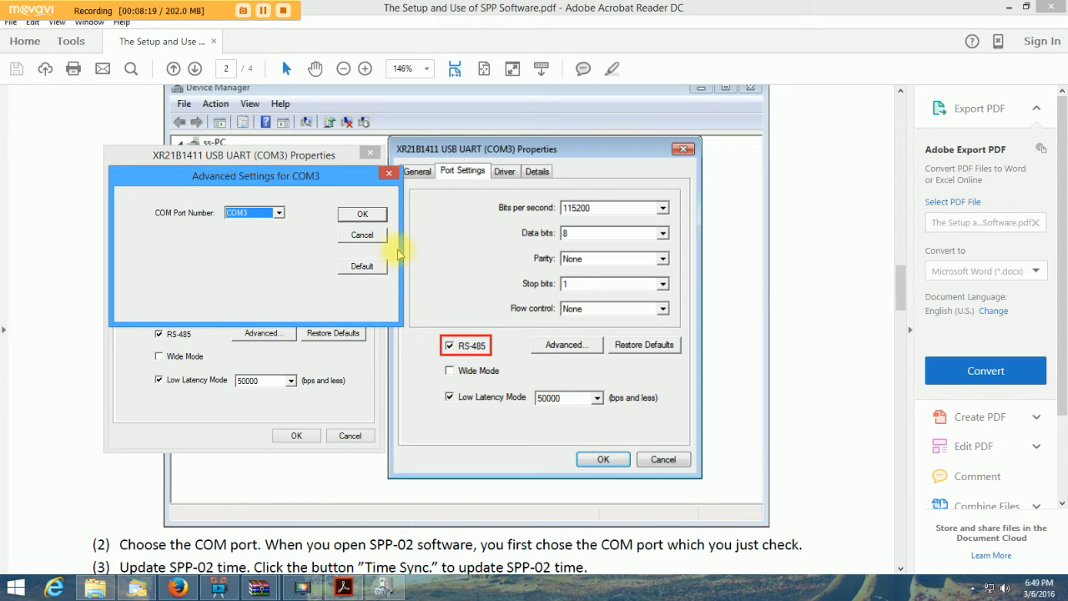
left_click(362, 235)
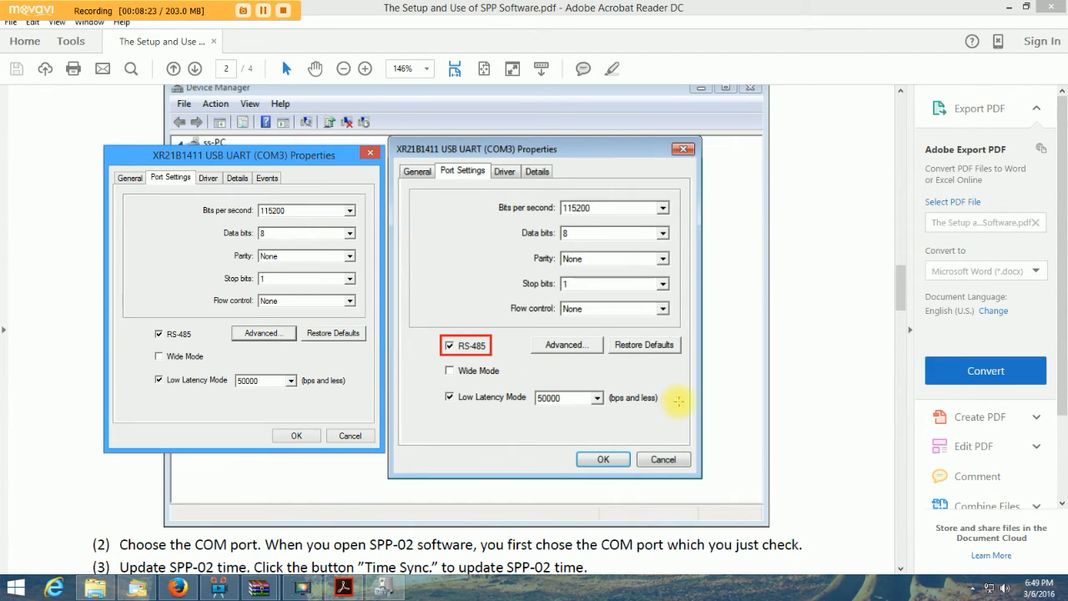
left_click(297, 435)
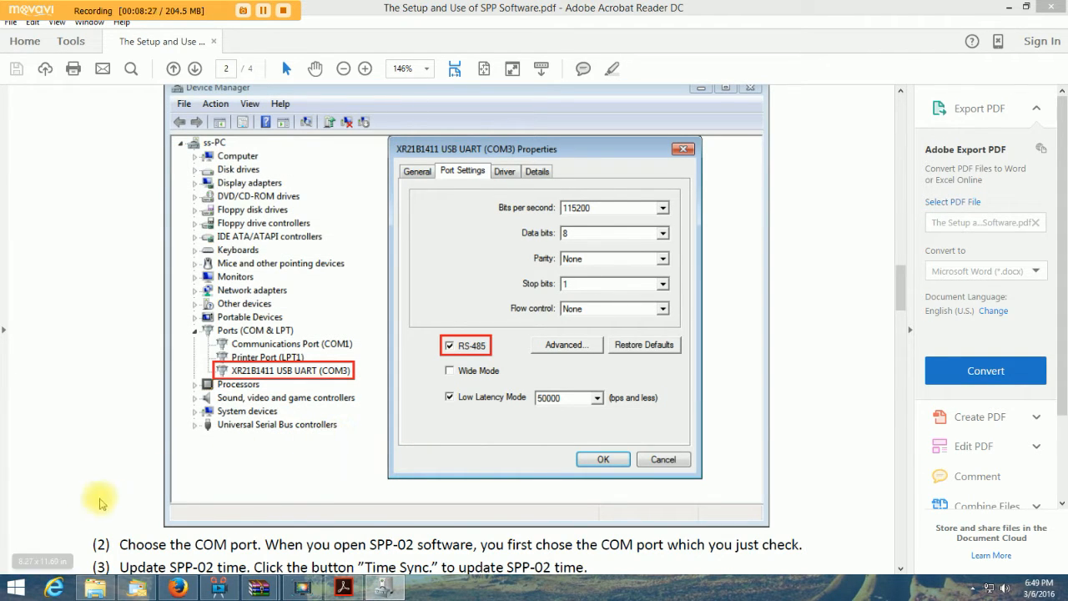
Step: Launch Solar Station Monitor, dismiss the station information form, maximize the window and start monitoring station Num1
left_click(17, 588)
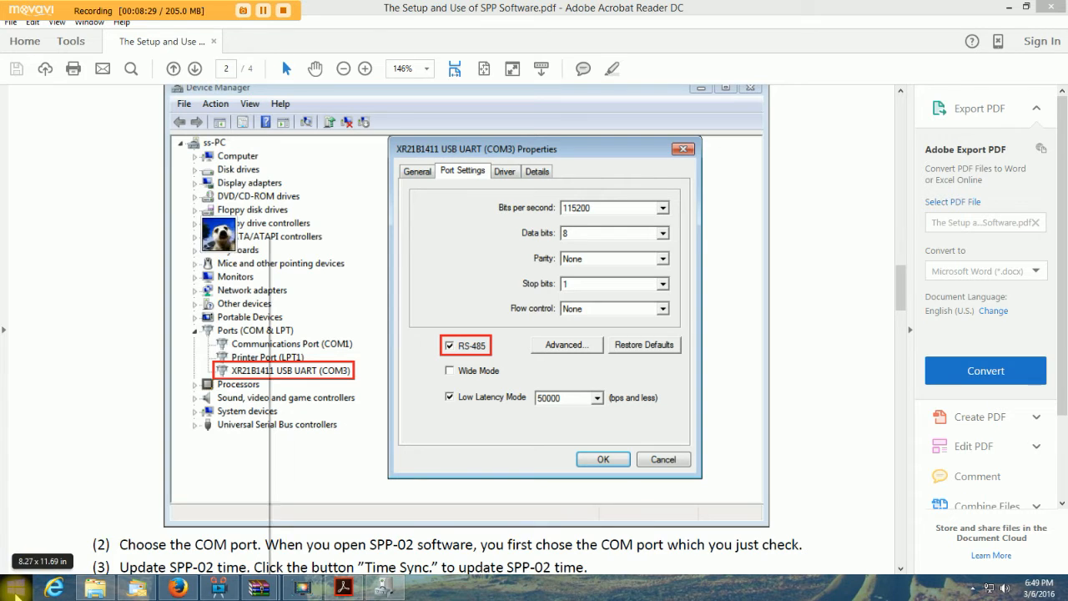
left_click(98, 302)
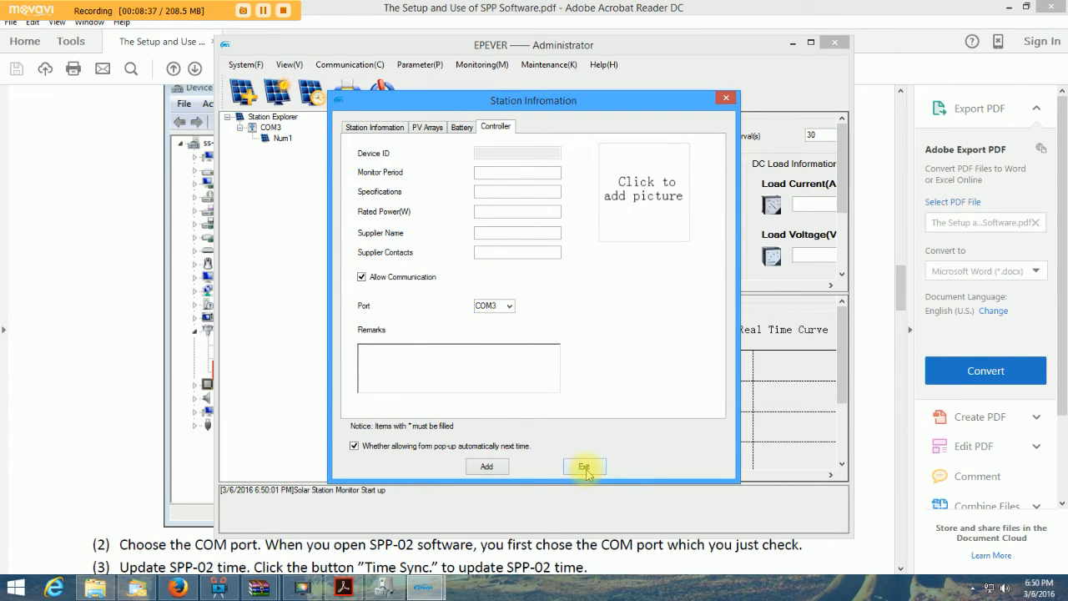
left_click(585, 468)
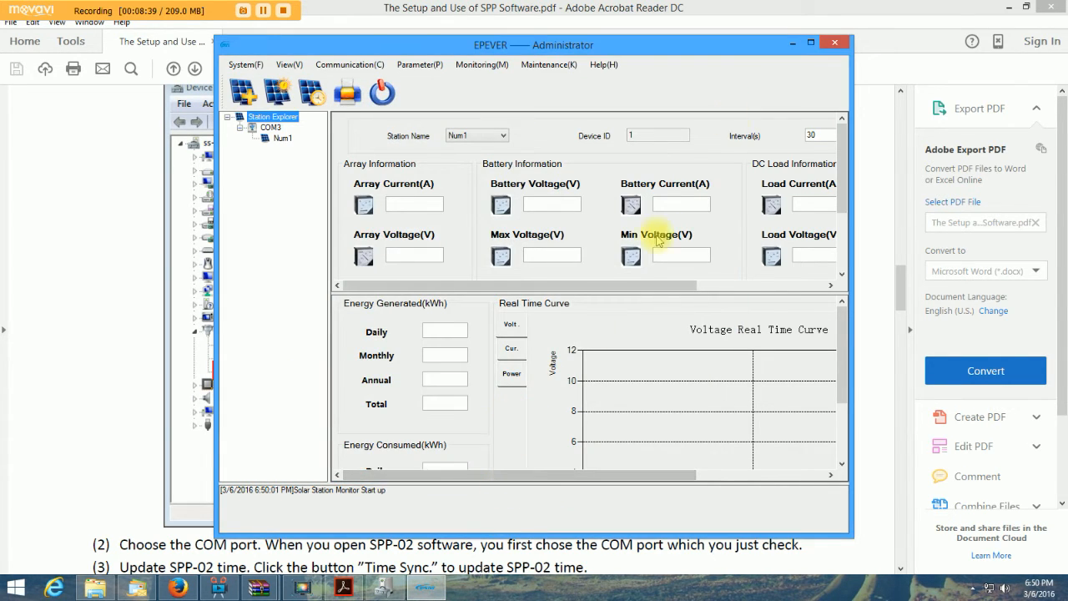
left_click(808, 42)
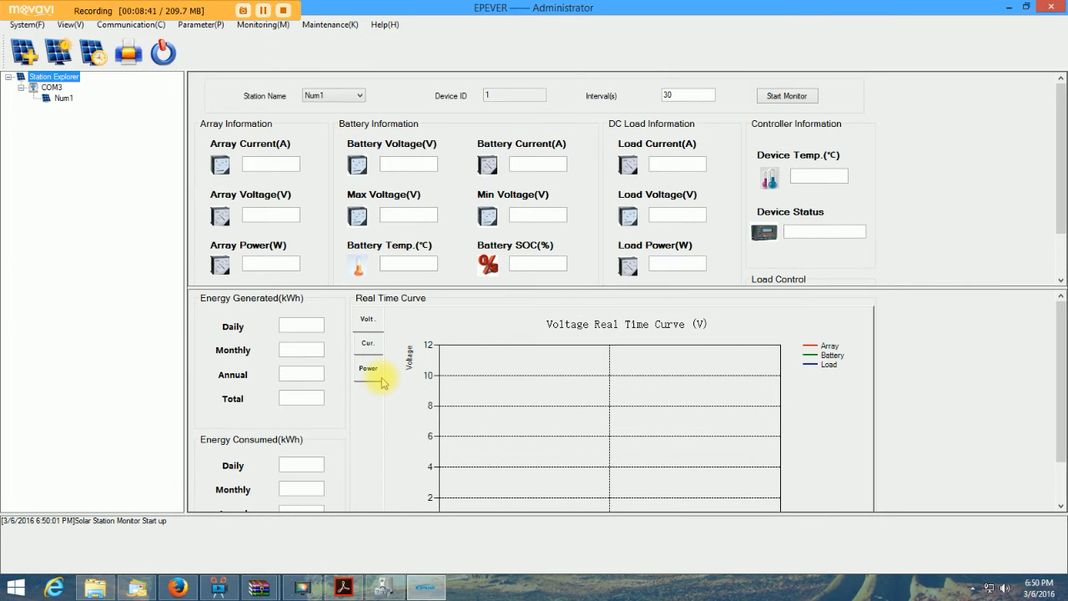
left_click(788, 98)
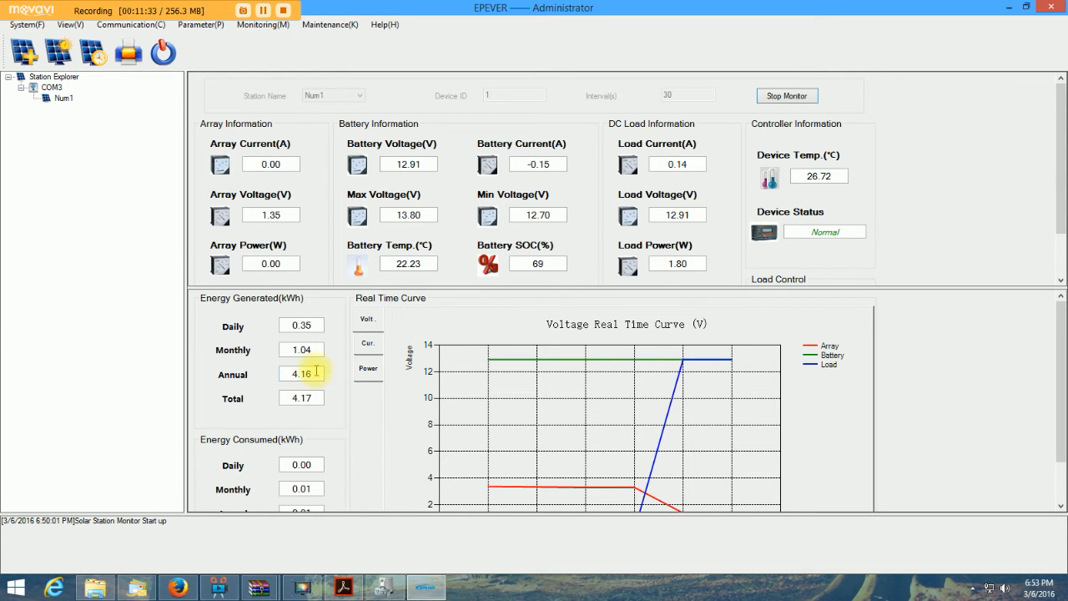
Step: Examine the live array, battery and load readings, the energy figures and the full voltage curve
scroll(316, 372, "down", 1)
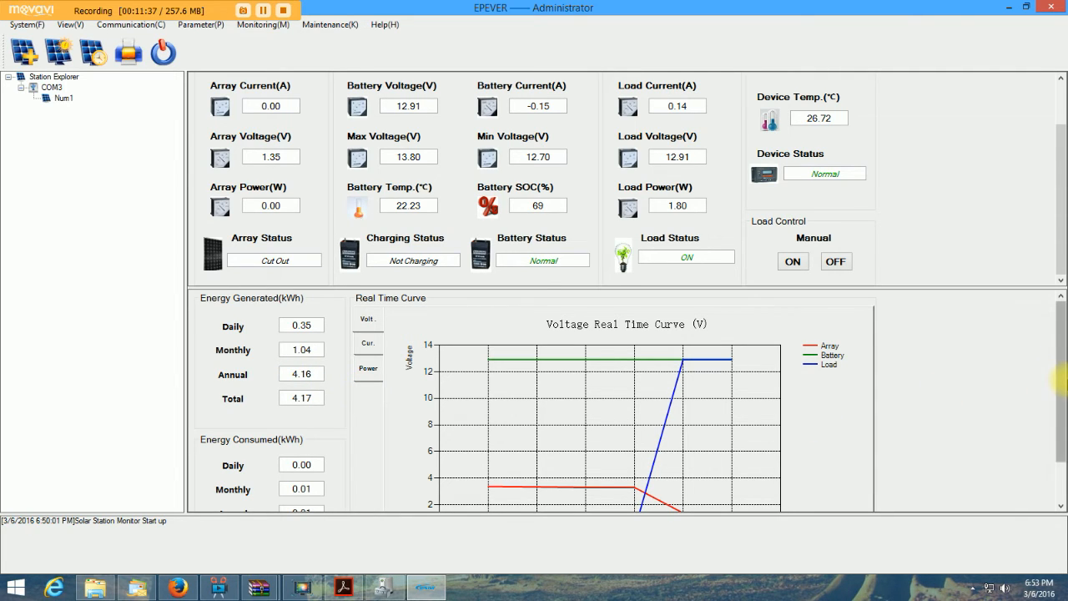
left_click_drag(1061, 382, 1061, 446)
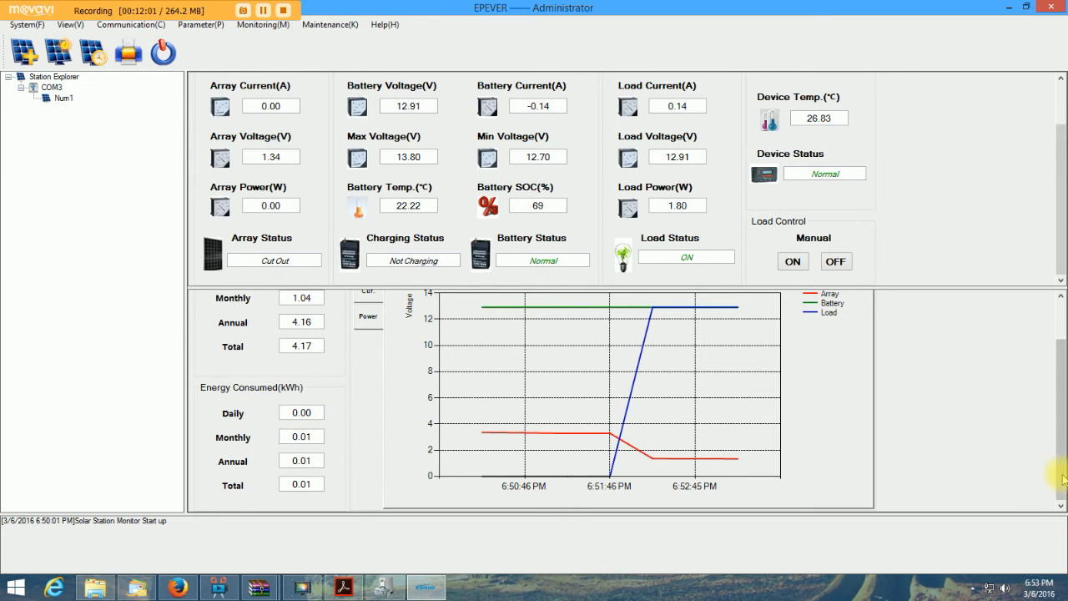
left_click_drag(1060, 438, 1059, 363)
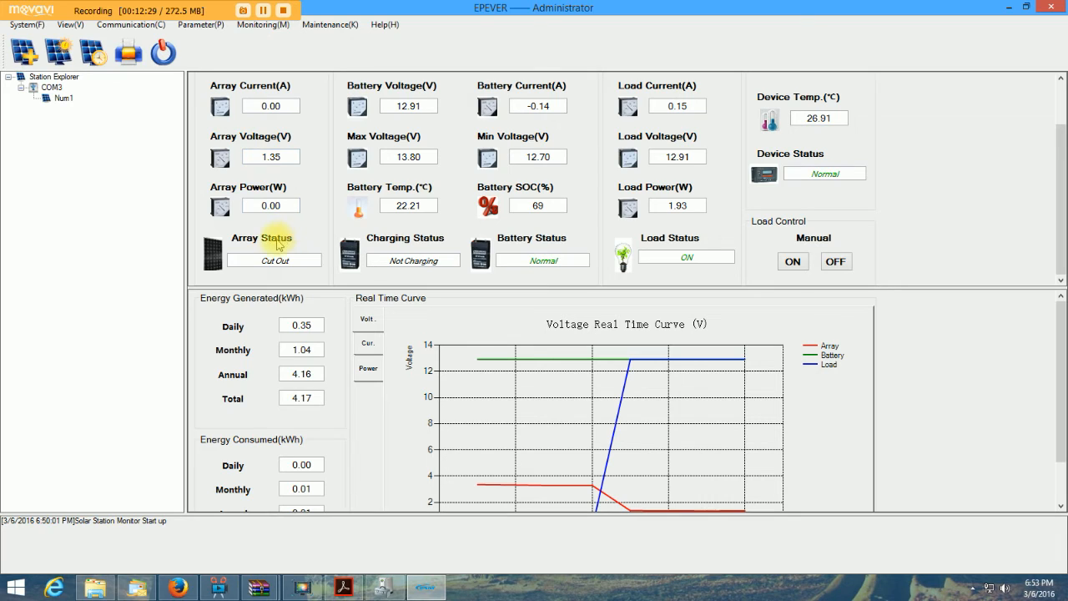
left_click(71, 25)
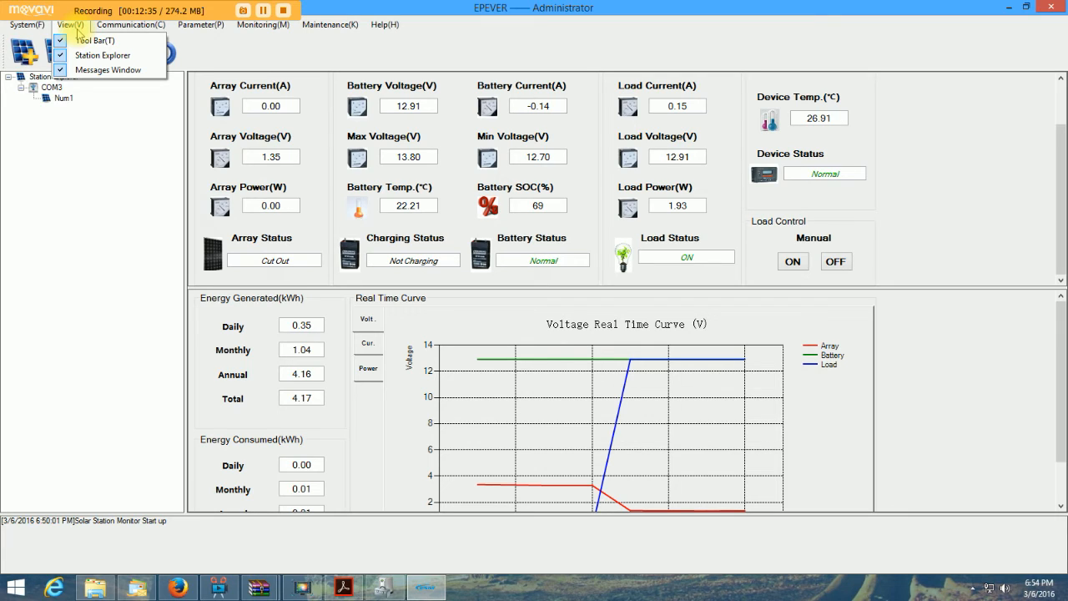
left_click(71, 25)
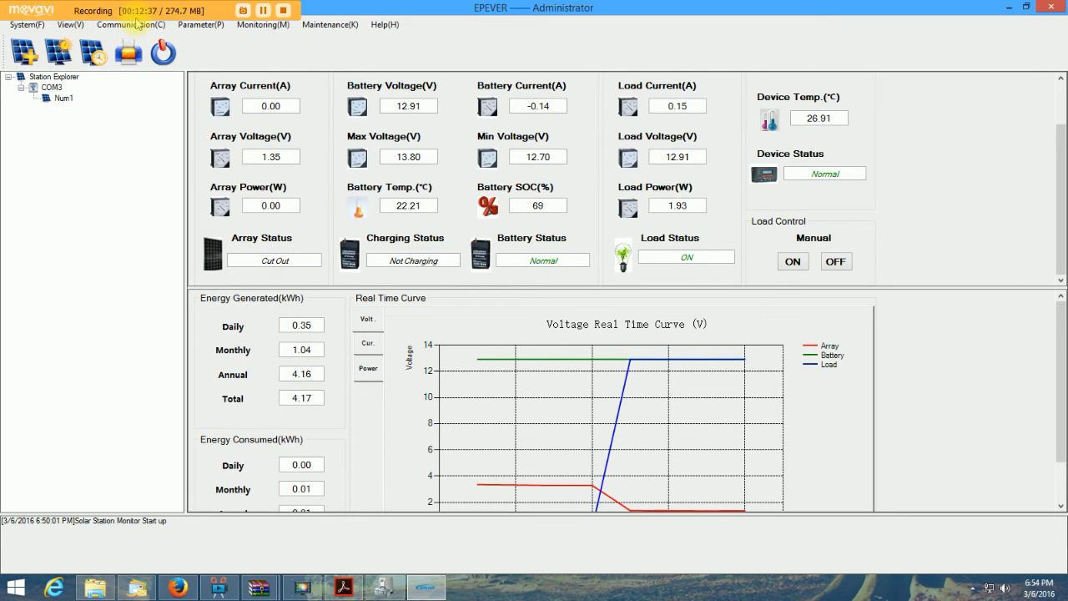
left_click(132, 25)
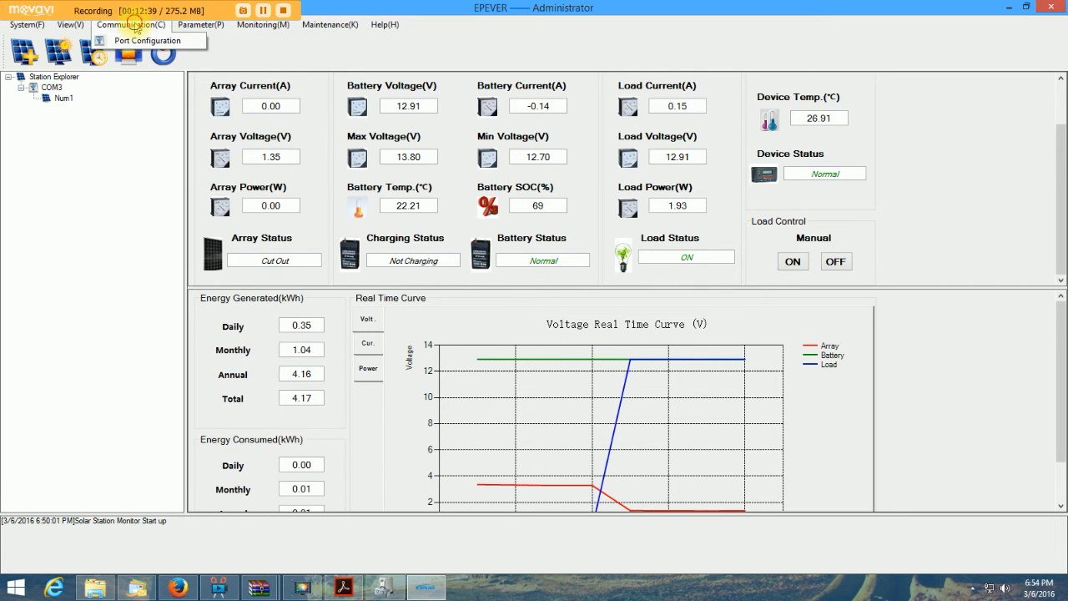
left_click(135, 27)
Step: View the Real Time Clock device parameter for station Num1 and close it without changes
left_click(212, 29)
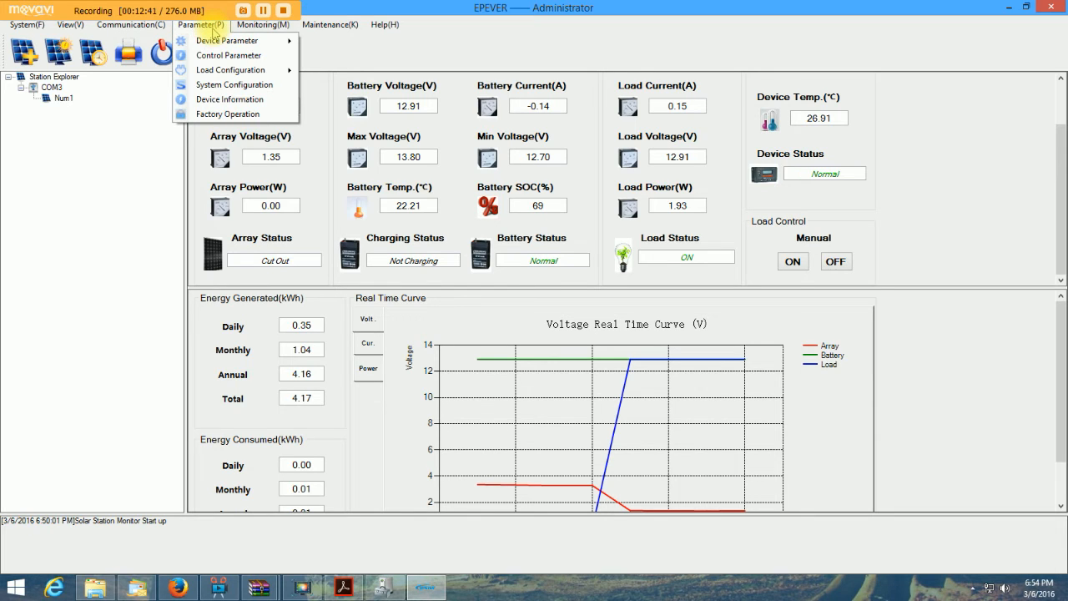
mouse_move(214, 40)
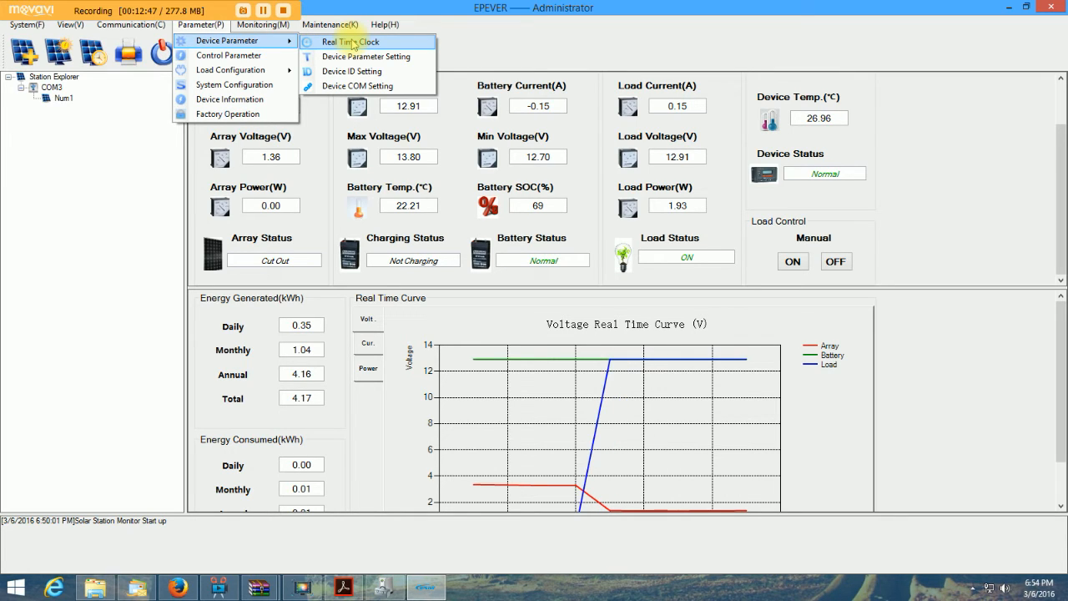
left_click(351, 43)
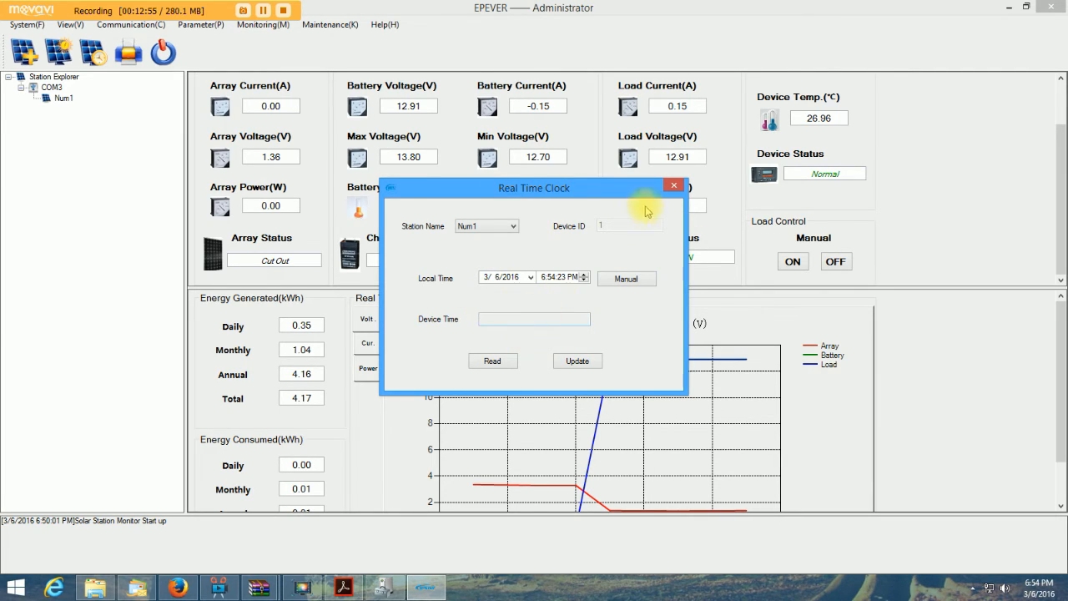
left_click(674, 187)
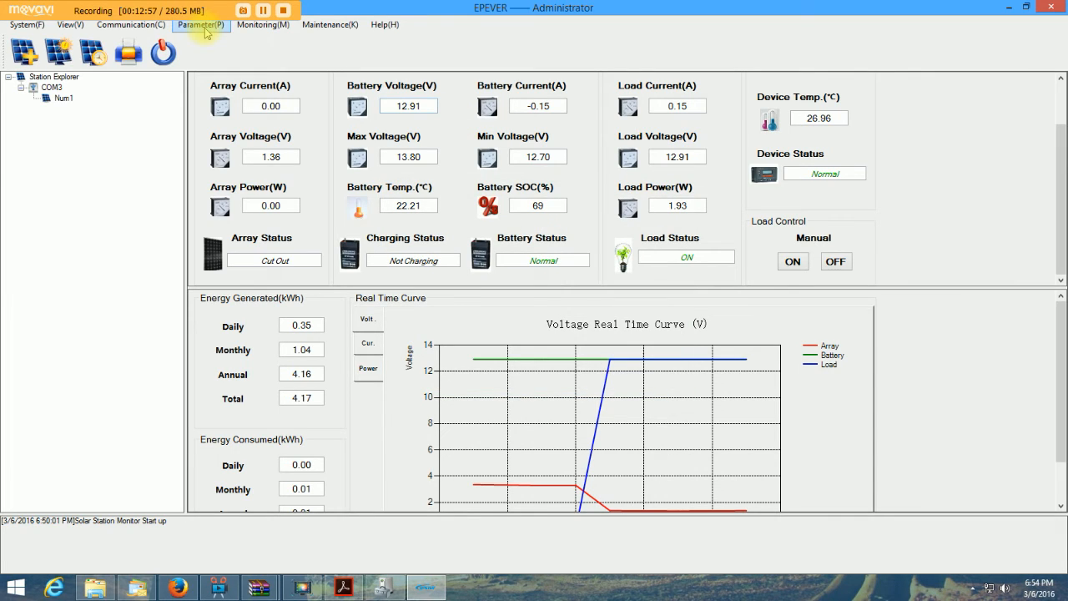
Step: View the General Load Configuration options for station Num1 and close them without changes
left_click(202, 25)
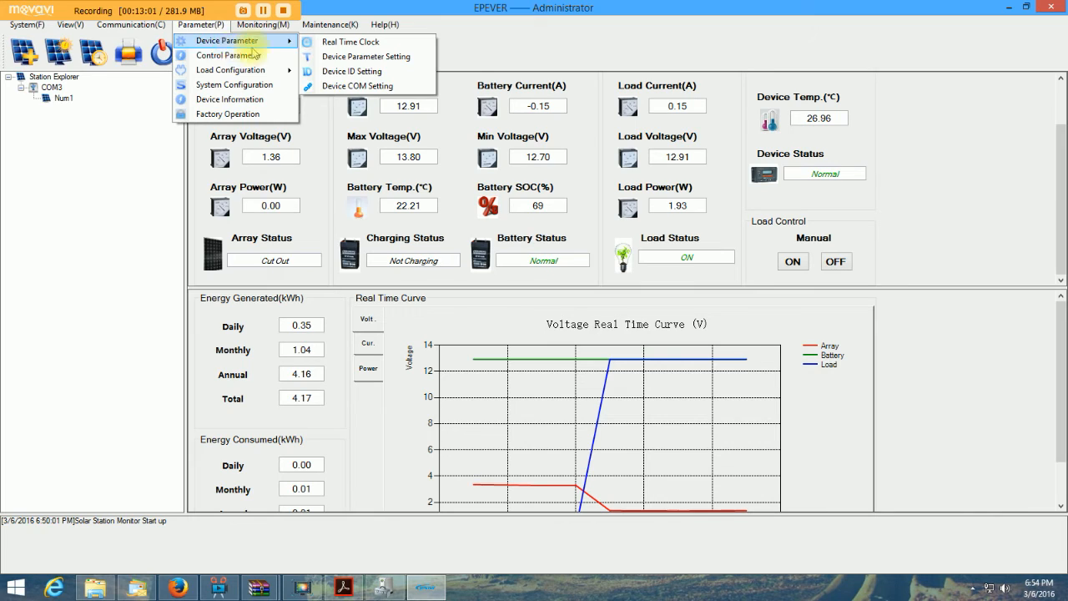
mouse_move(273, 48)
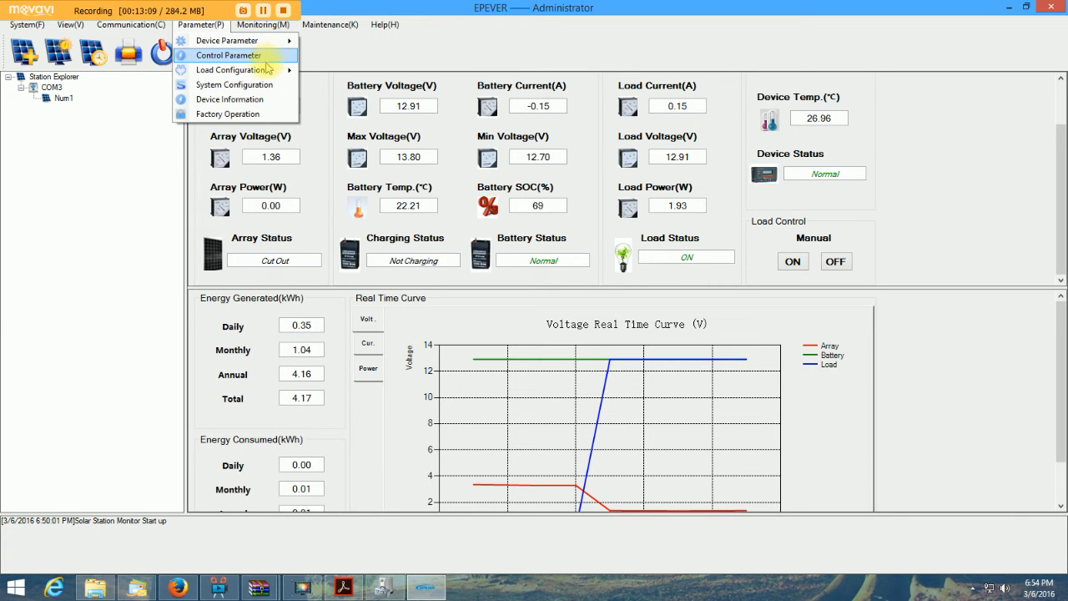
mouse_move(262, 75)
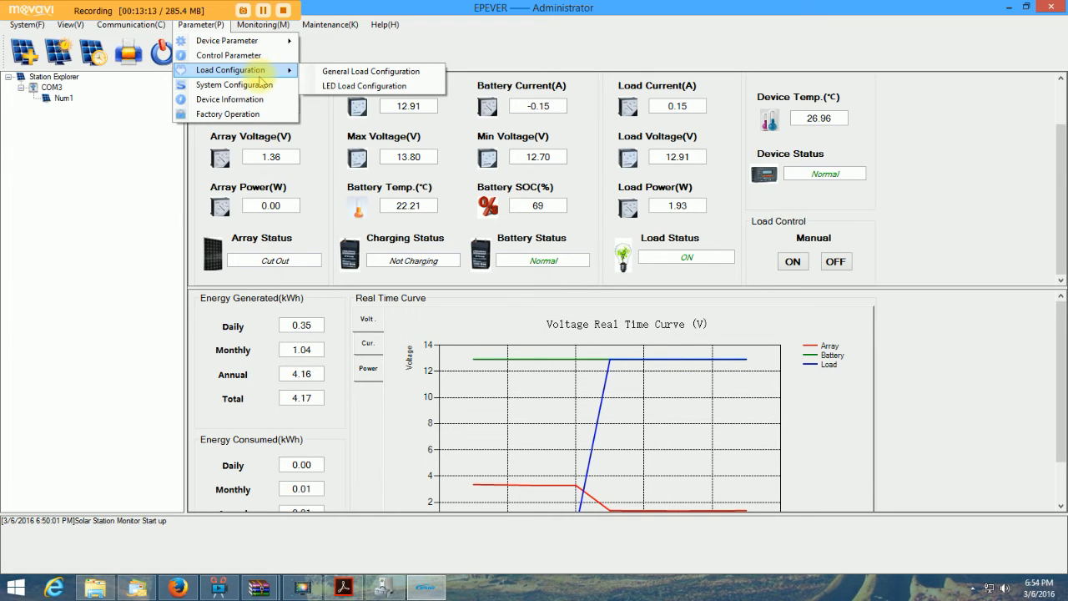
left_click(348, 72)
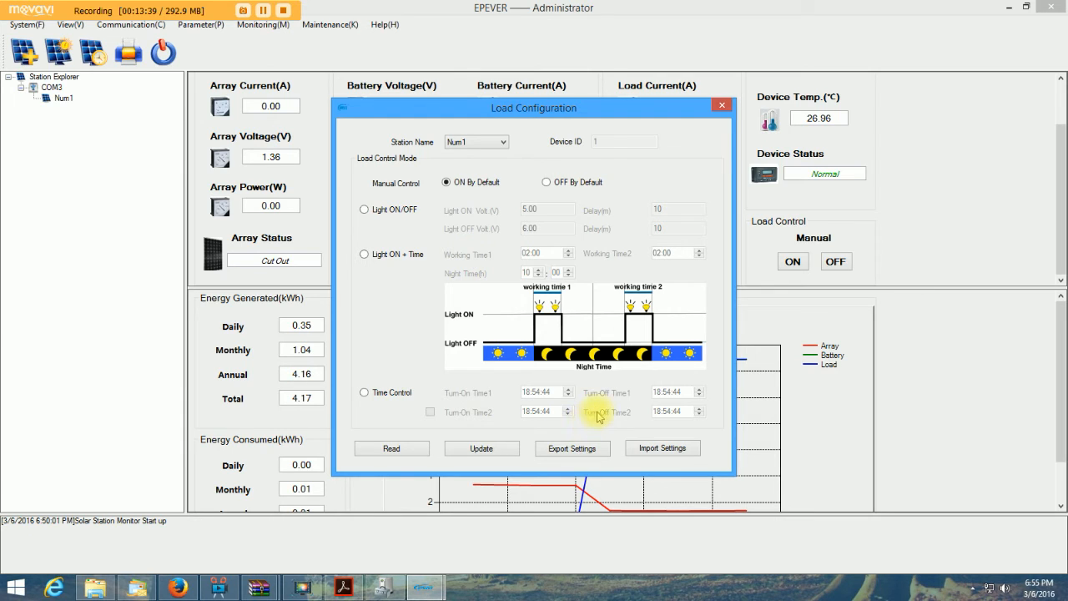
left_click(722, 106)
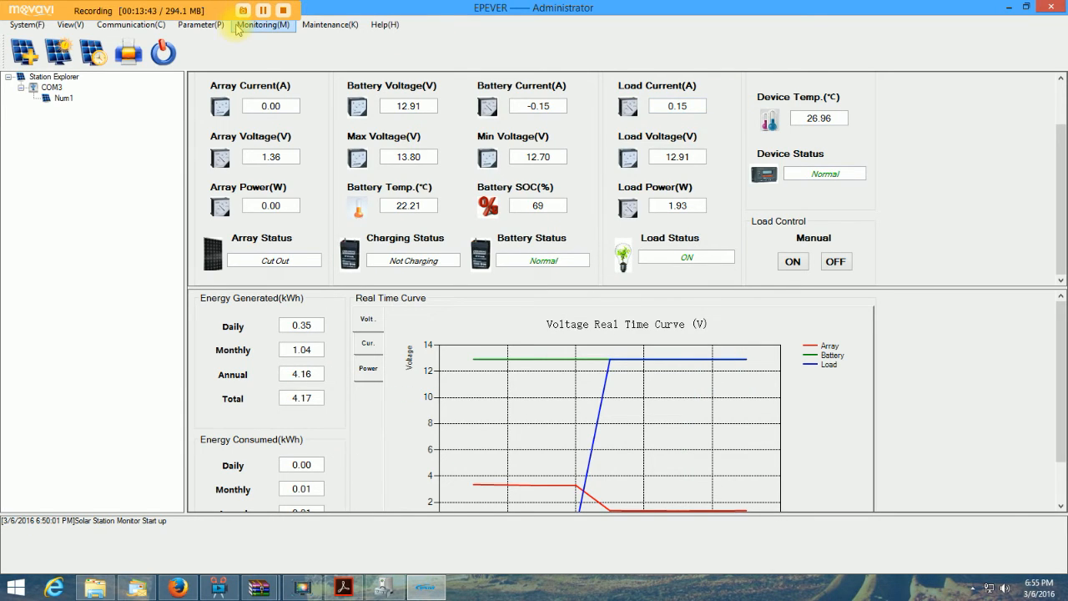
Step: Set the temperature unit to °F in the System Configuration, apply it and close the configuration
left_click(200, 24)
mouse_move(225, 73)
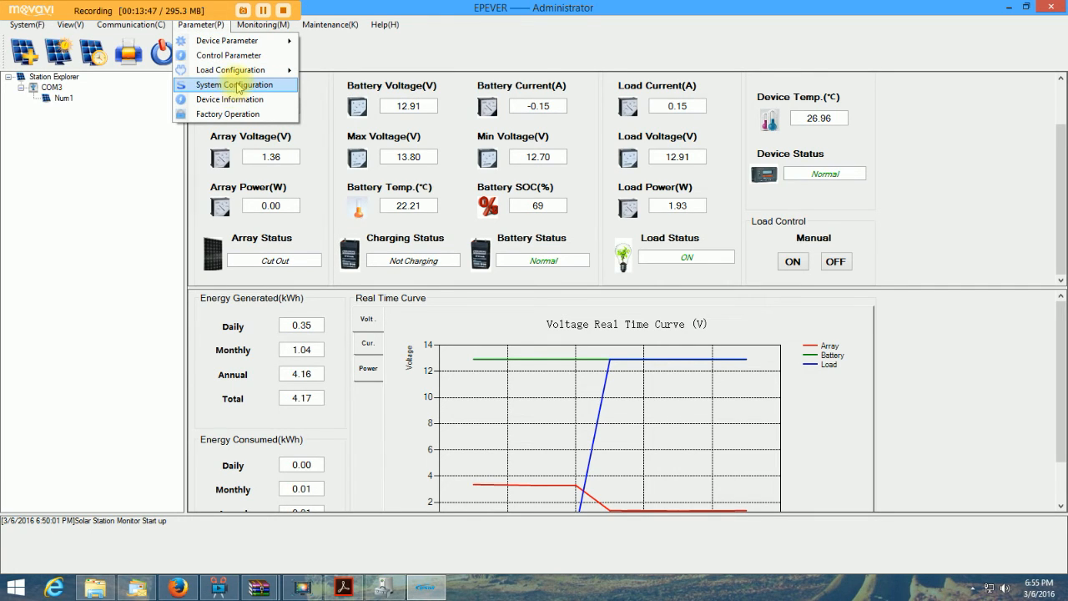
left_click(234, 87)
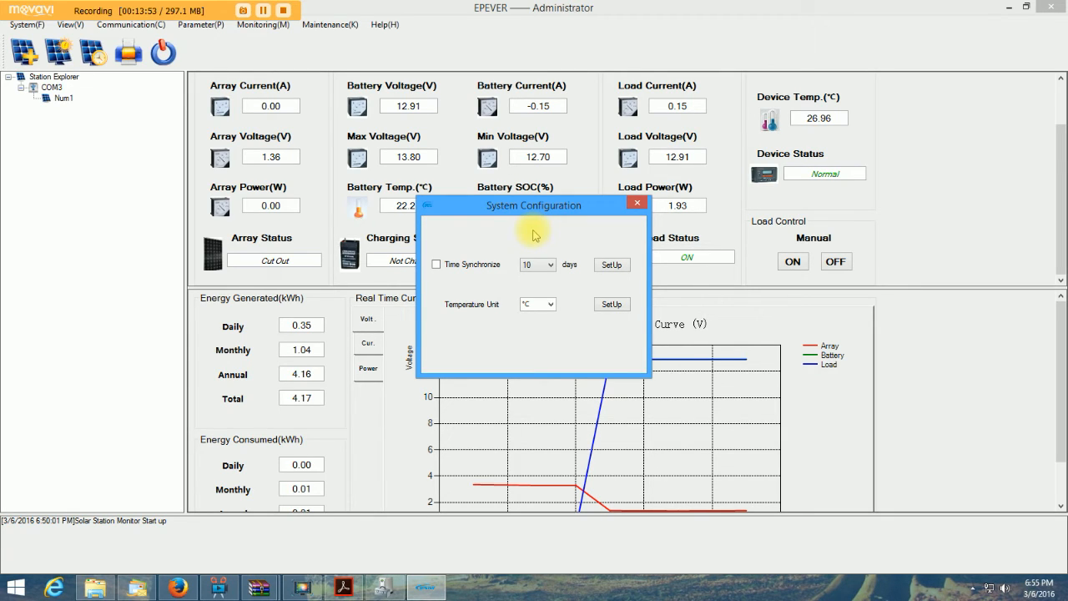
left_click(551, 304)
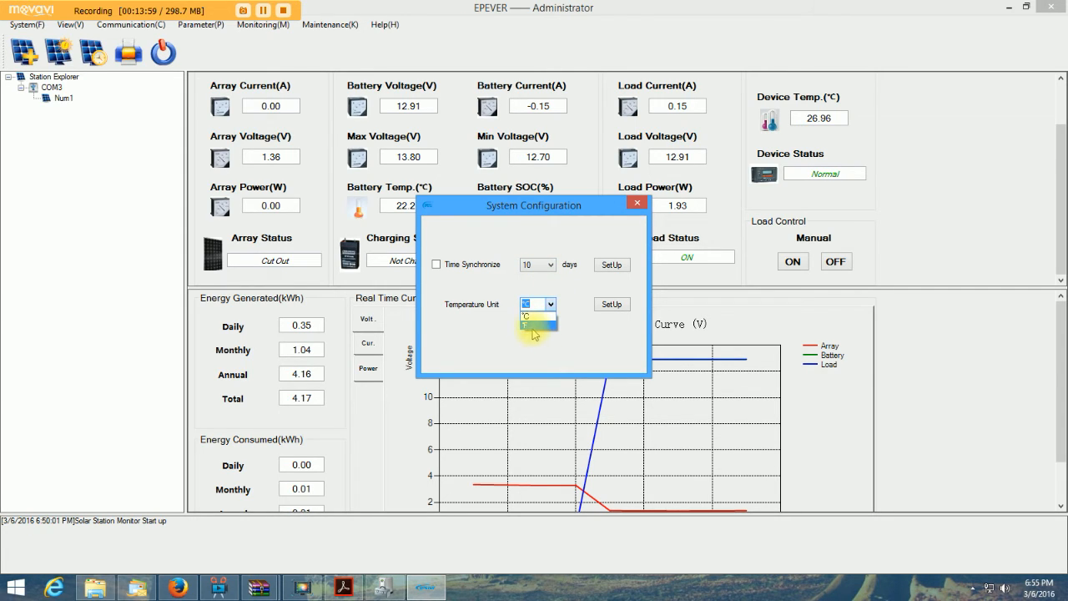
left_click(534, 325)
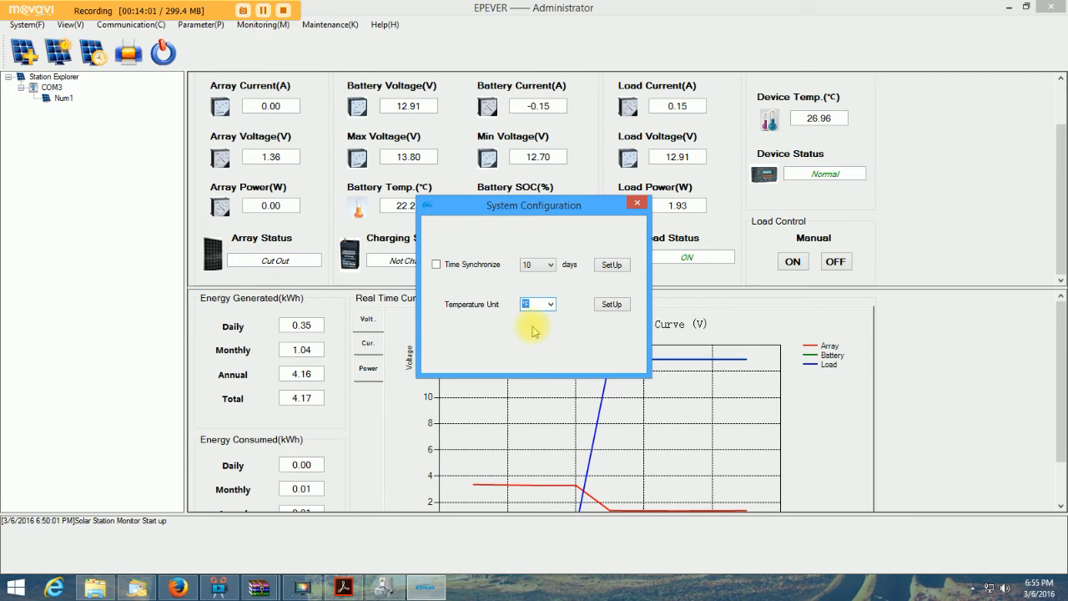
left_click(611, 311)
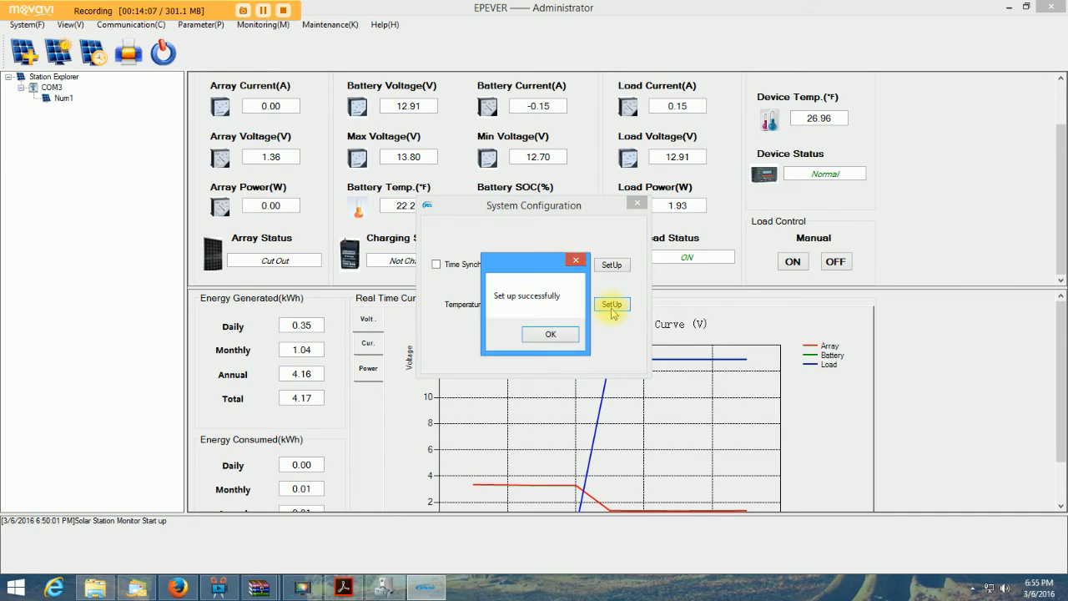
left_click(549, 334)
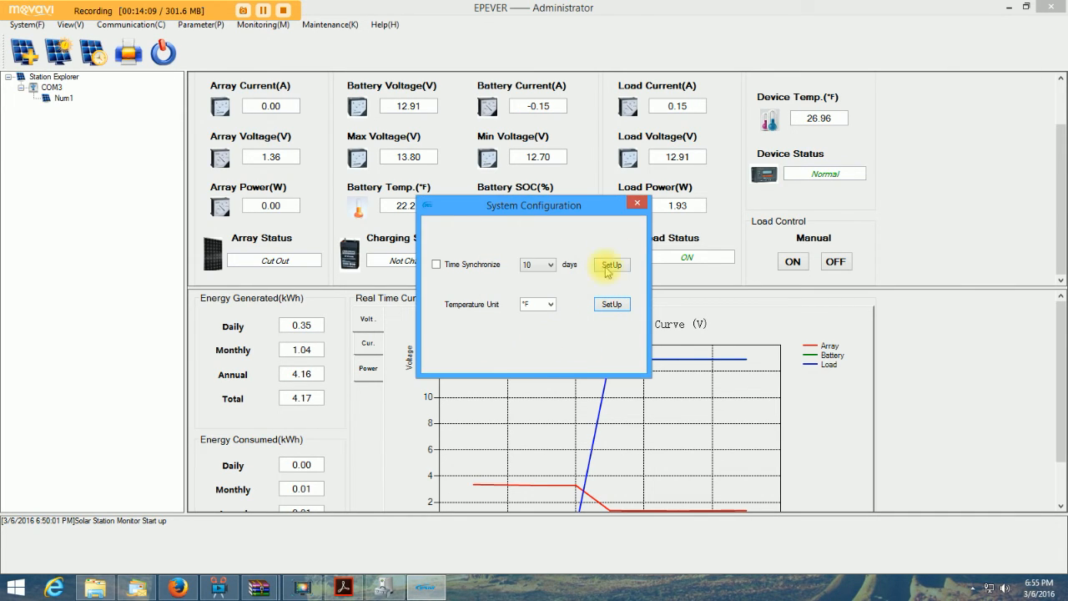
left_click(636, 203)
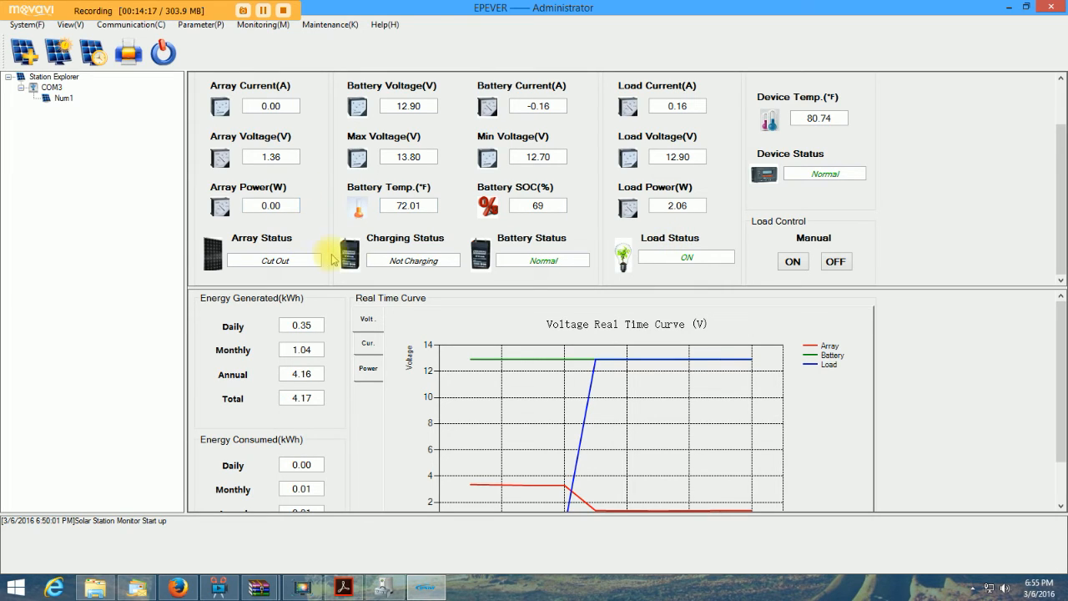
Step: Read the device model, version and serial number of station Num1, then close the Device Information
left_click(199, 26)
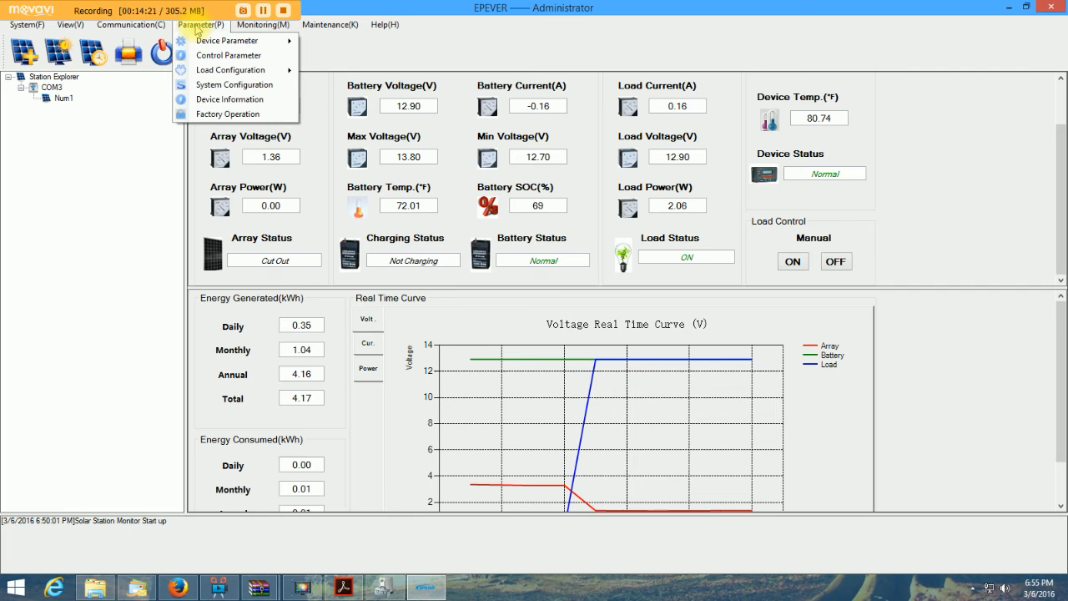
left_click(219, 100)
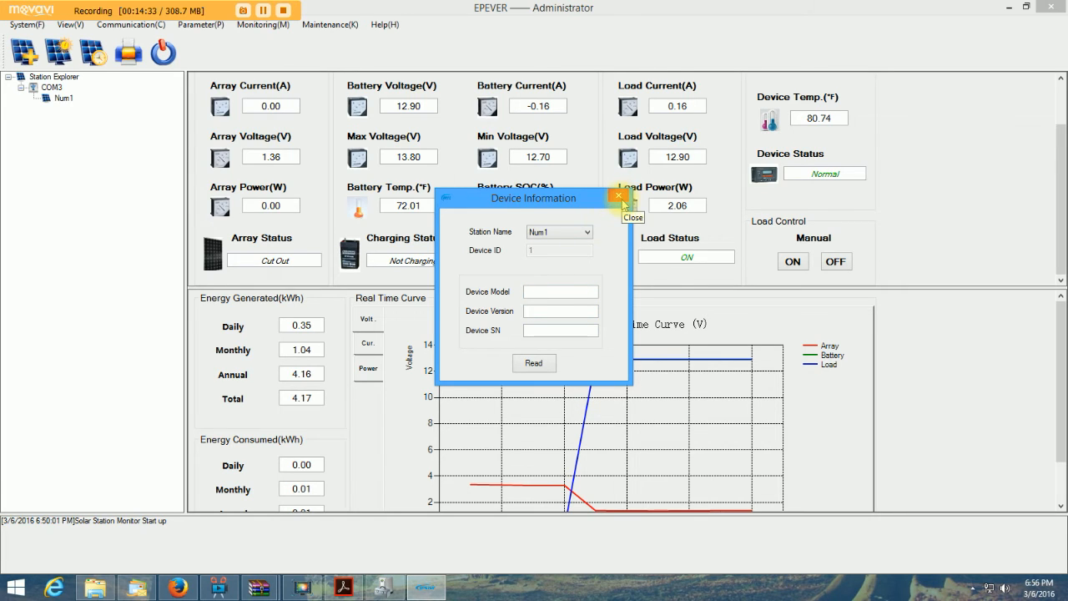
left_click(533, 363)
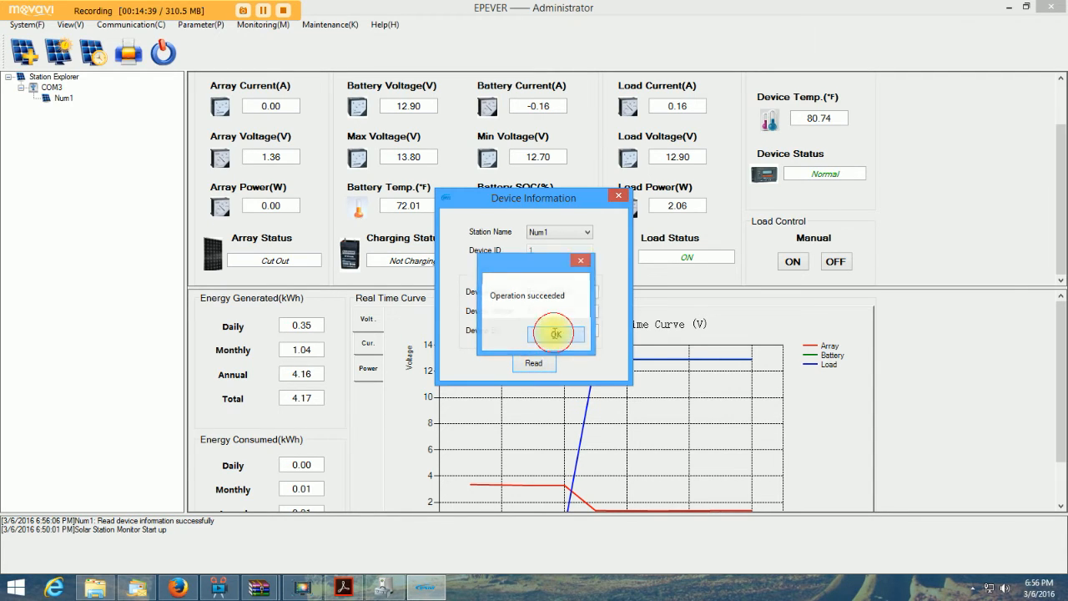
left_click(555, 335)
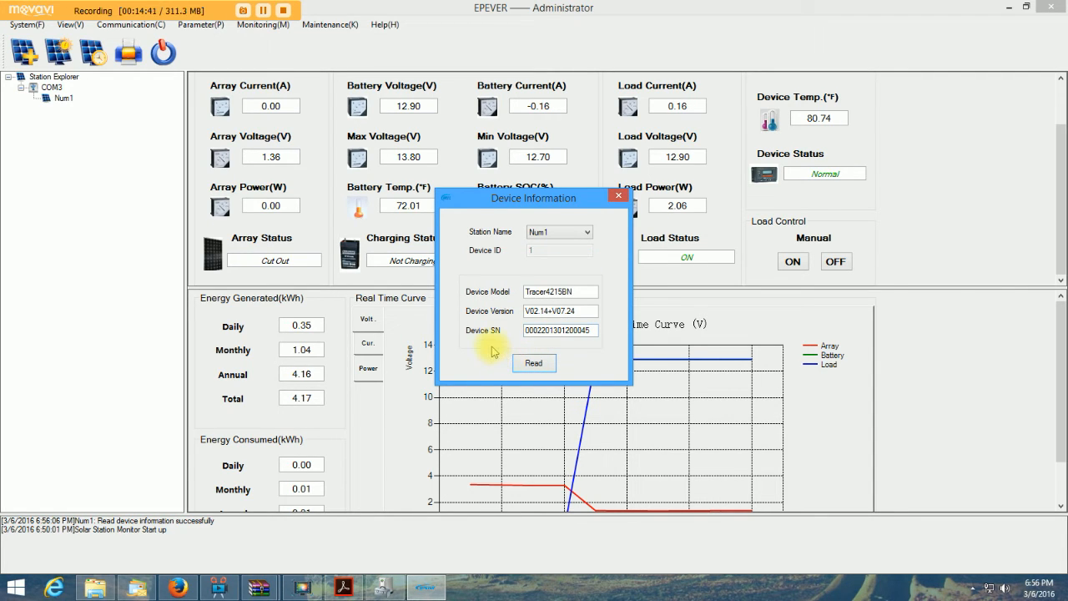
left_click(619, 197)
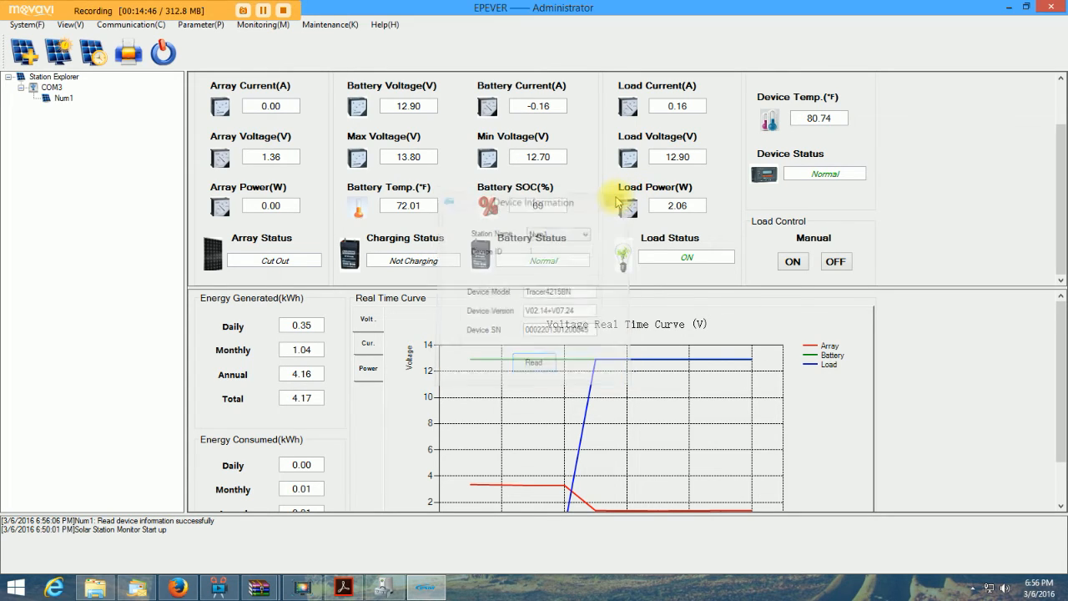
Step: Repeat the Device Information reading for station Num1 and close it
left_click(261, 25)
mouse_move(205, 25)
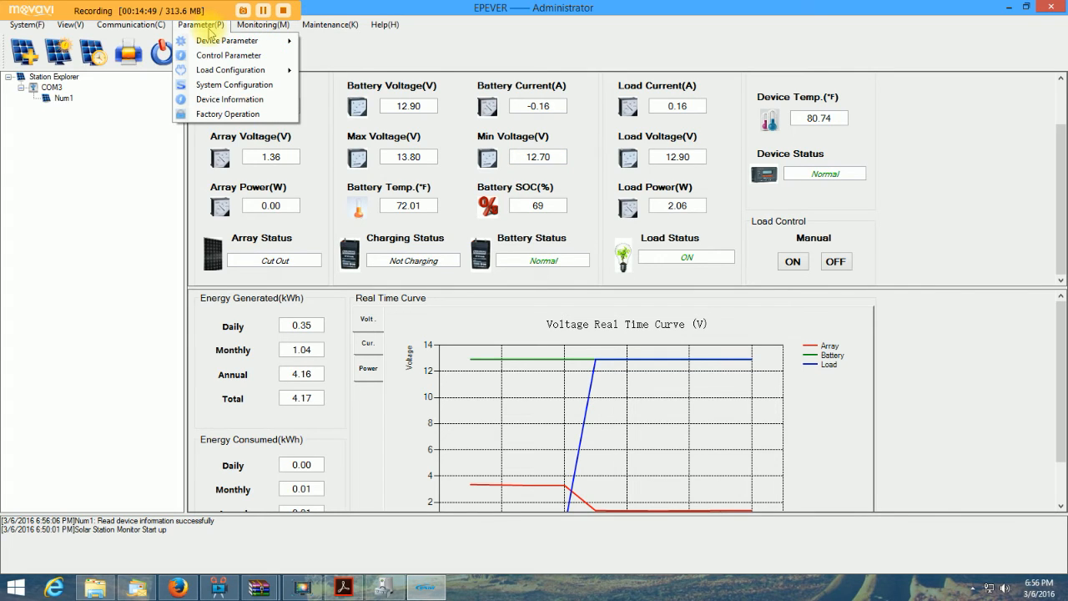
left_click(227, 100)
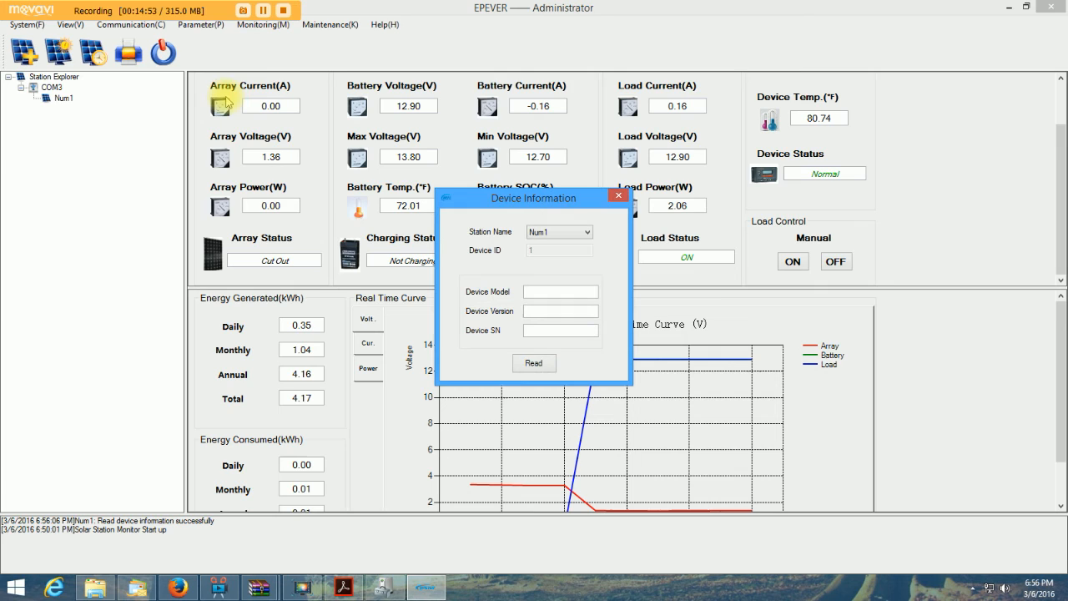
left_click(535, 365)
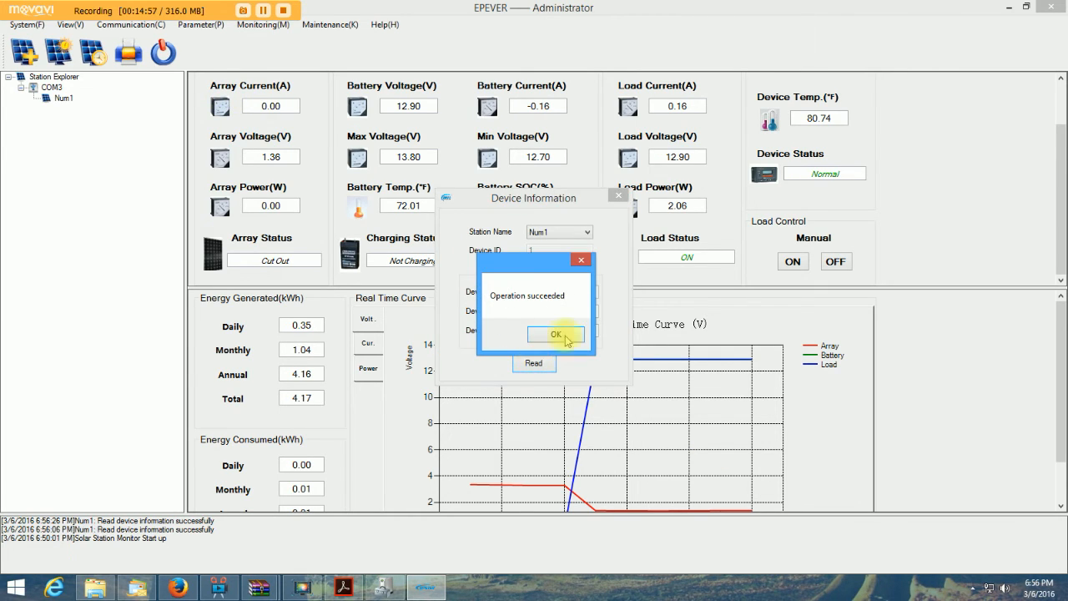
left_click(554, 334)
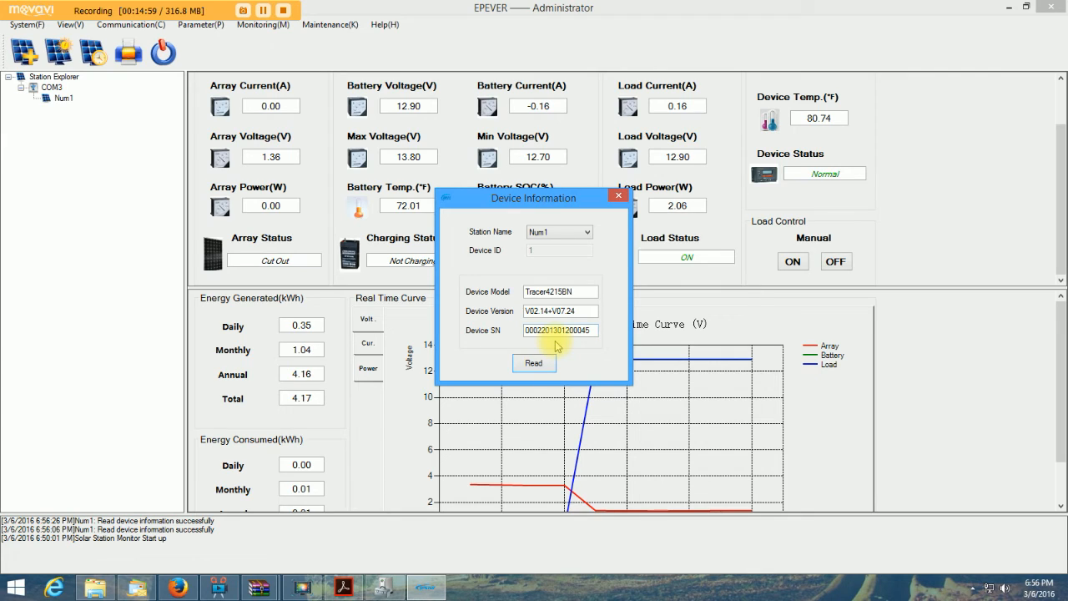
left_click(618, 197)
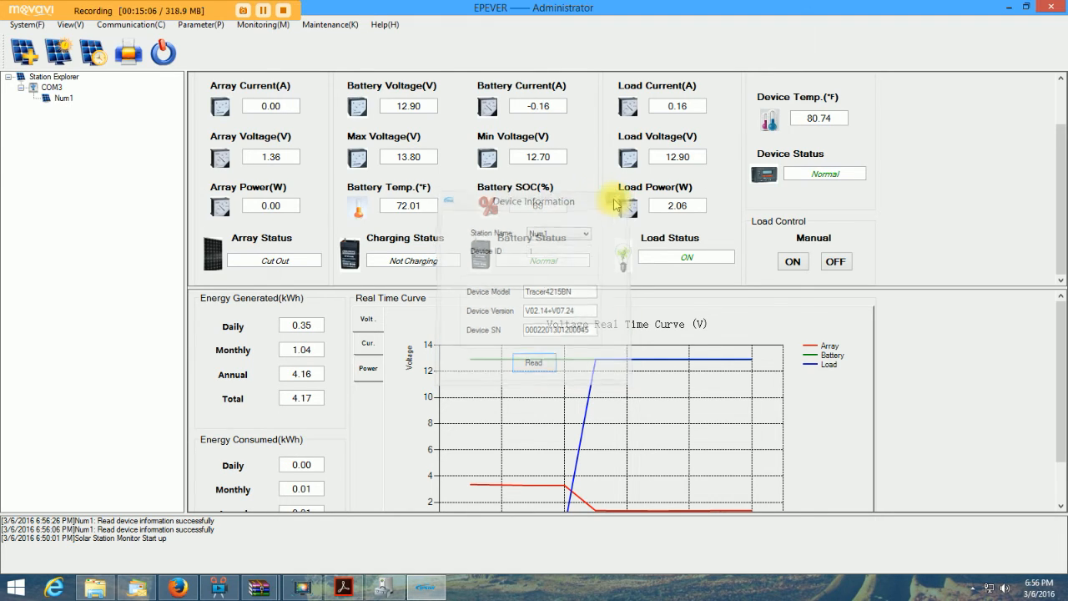
Step: View the Factory Operation options for station Num1 and close them without running any operation
left_click(246, 25)
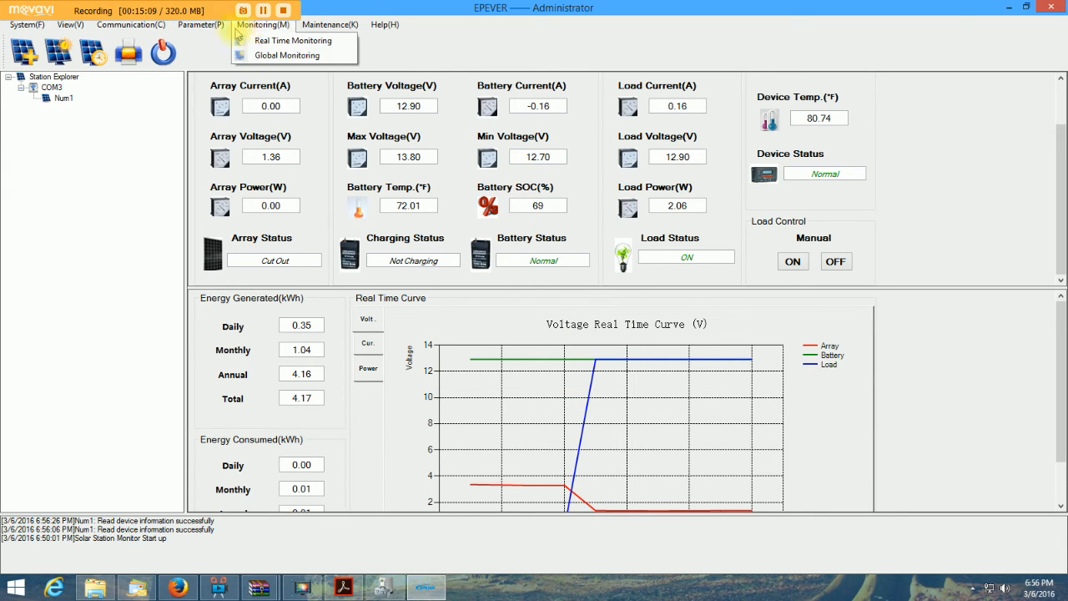
mouse_move(217, 30)
mouse_move(214, 72)
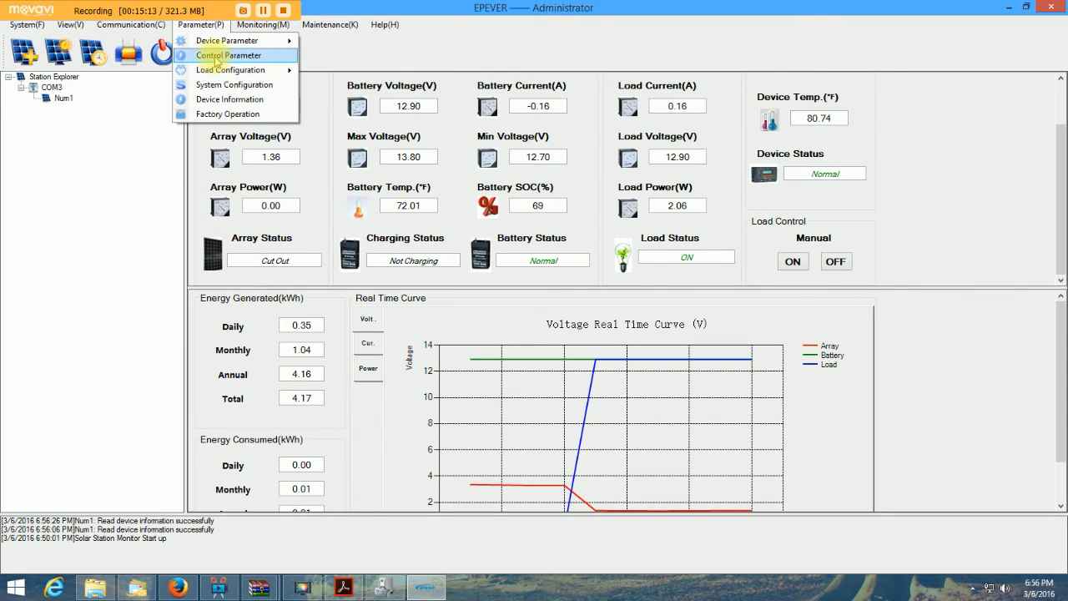
left_click(216, 116)
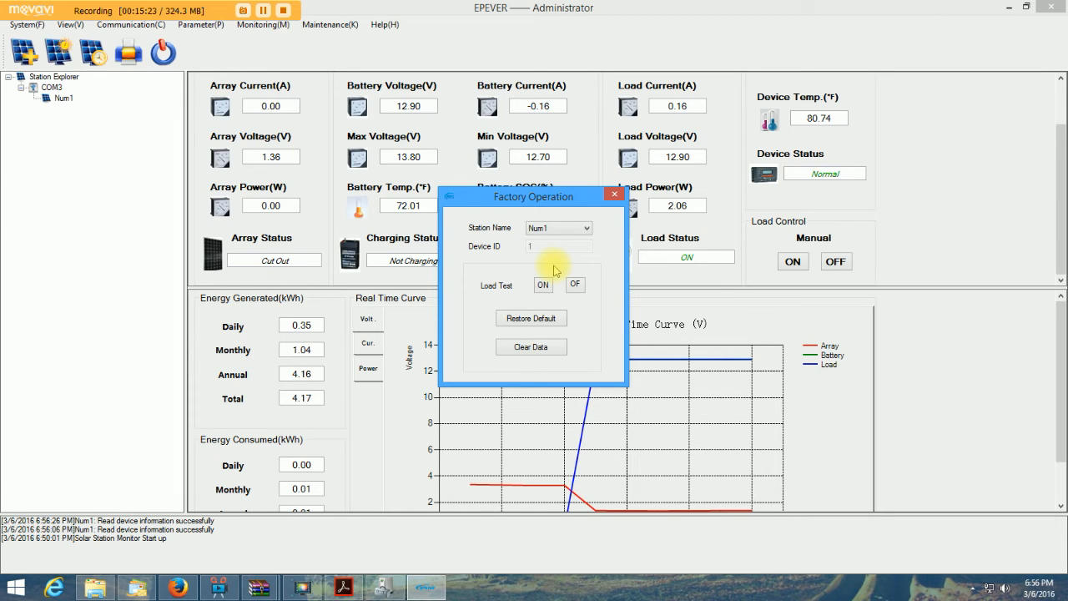
left_click(614, 196)
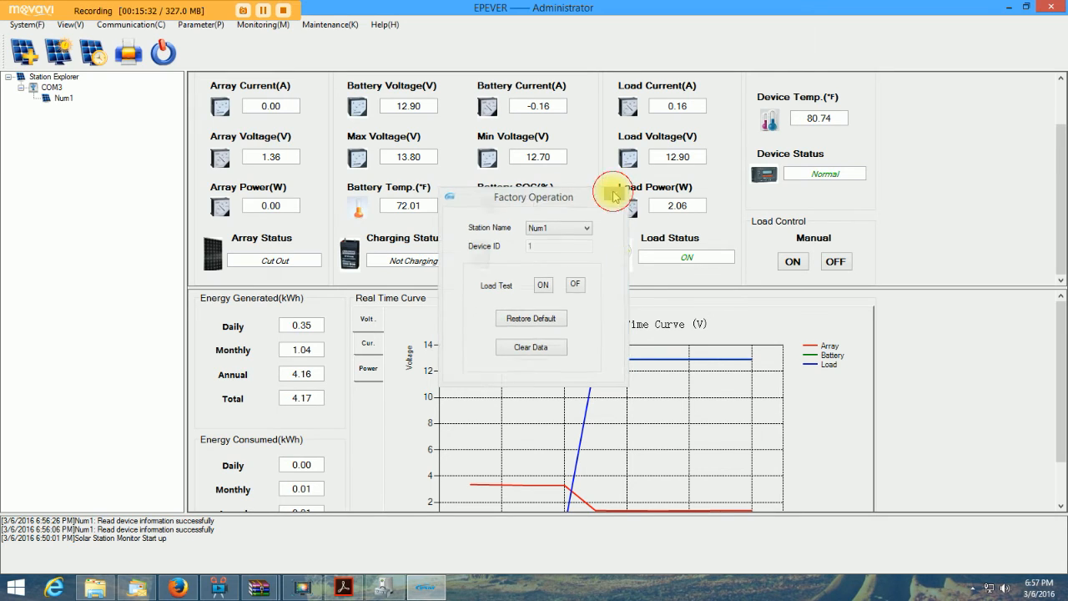
Step: Start Global Monitoring to check station Num1's status row, and return to Real Time Monitoring
left_click(247, 24)
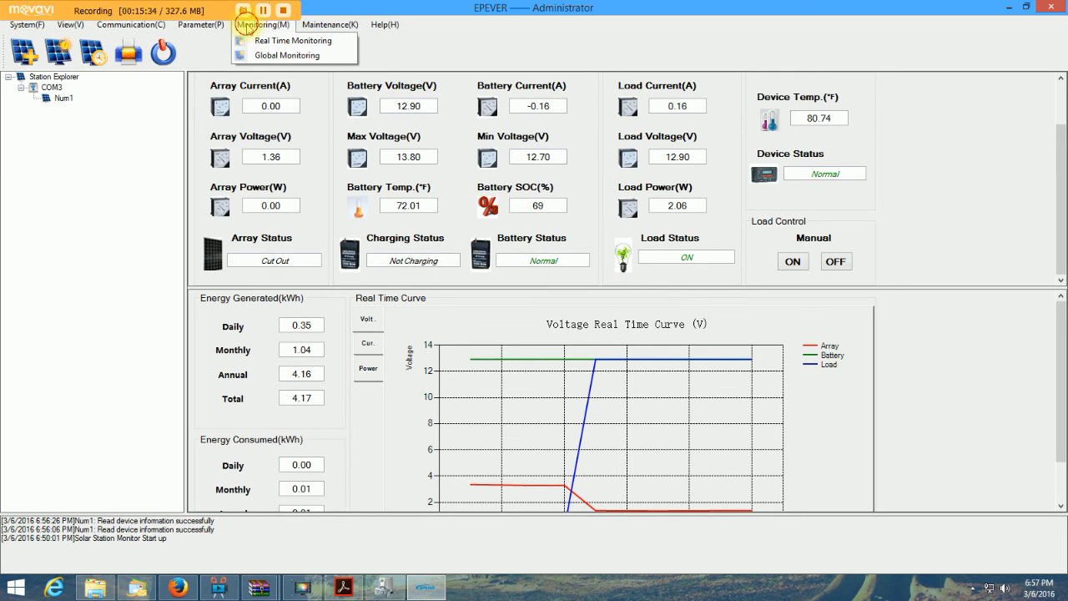
left_click(286, 56)
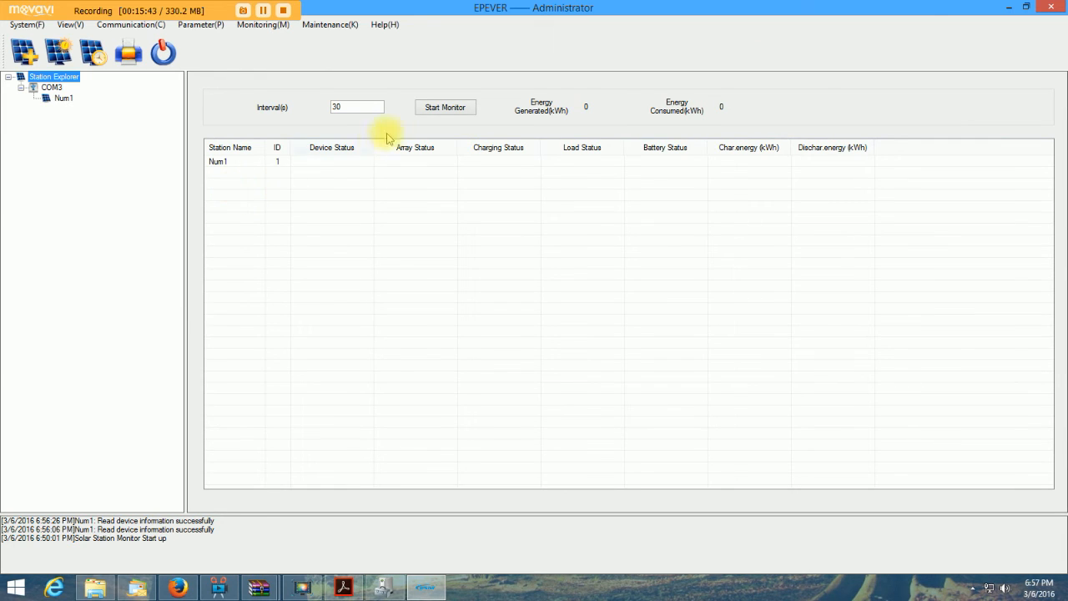
left_click(454, 113)
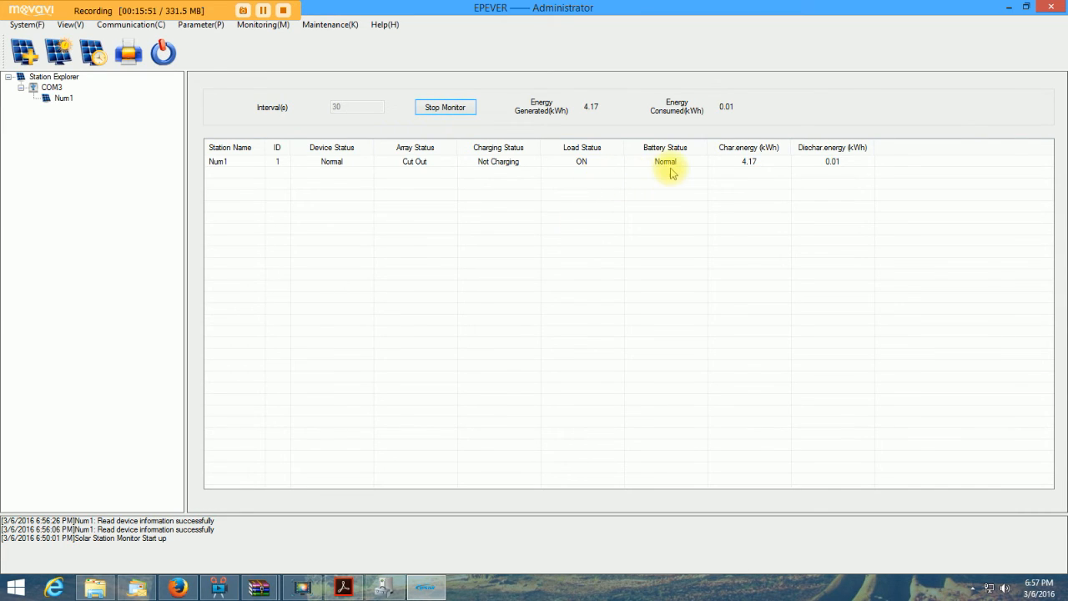
left_click(860, 162)
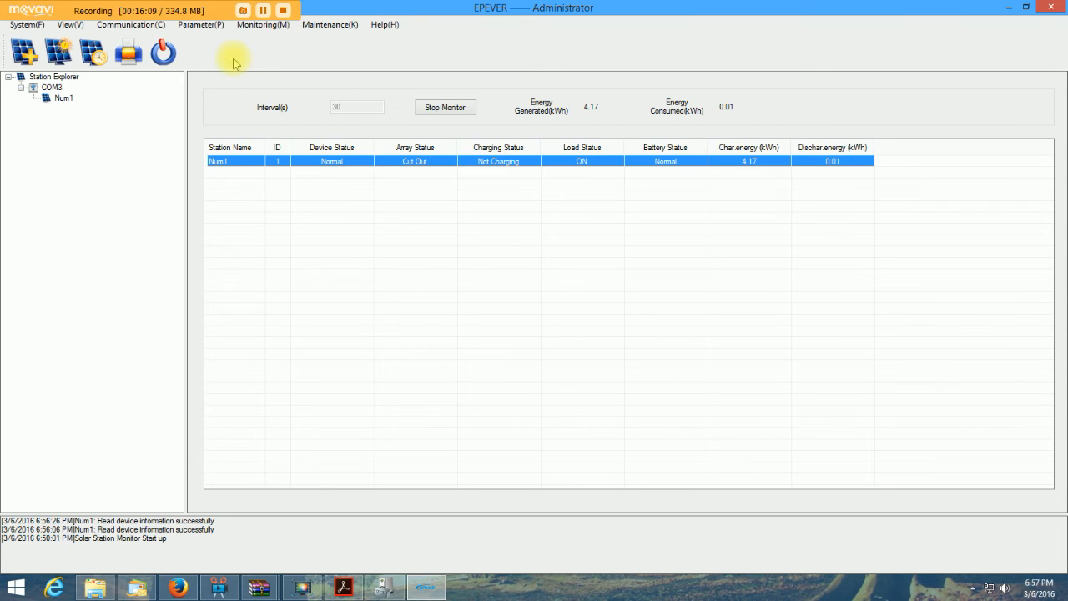
left_click(262, 25)
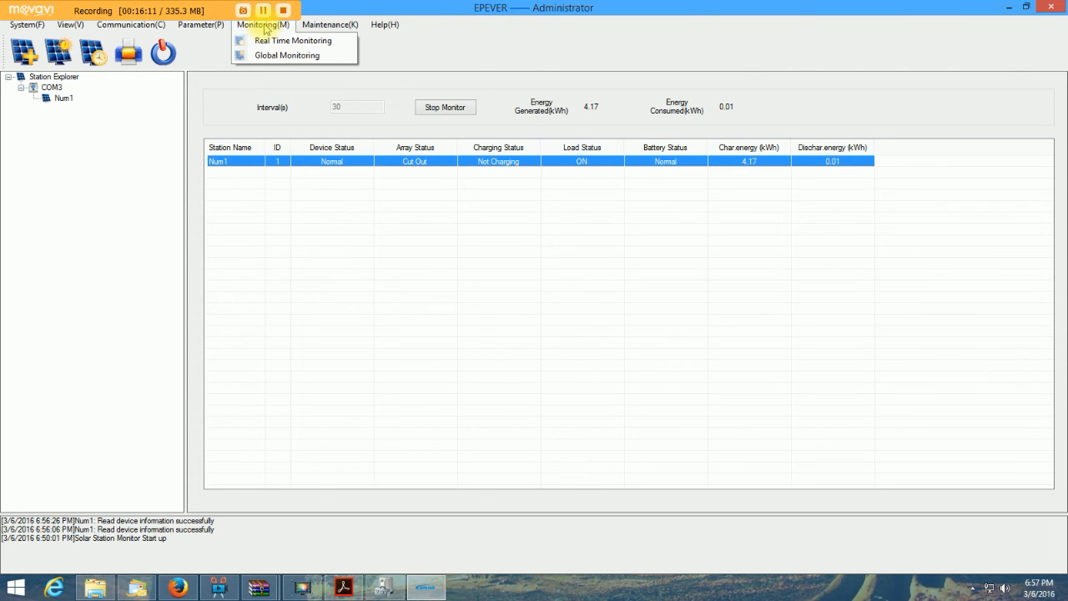
left_click(269, 41)
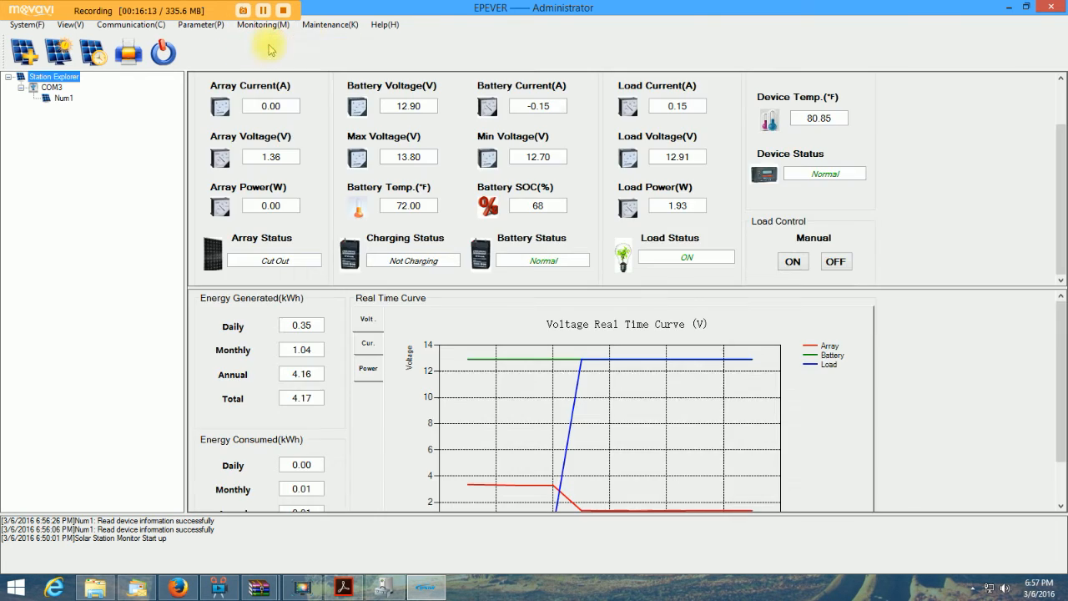
Step: Read the maintenance records of station Num1 and close the Maintenance Record form
left_click(318, 26)
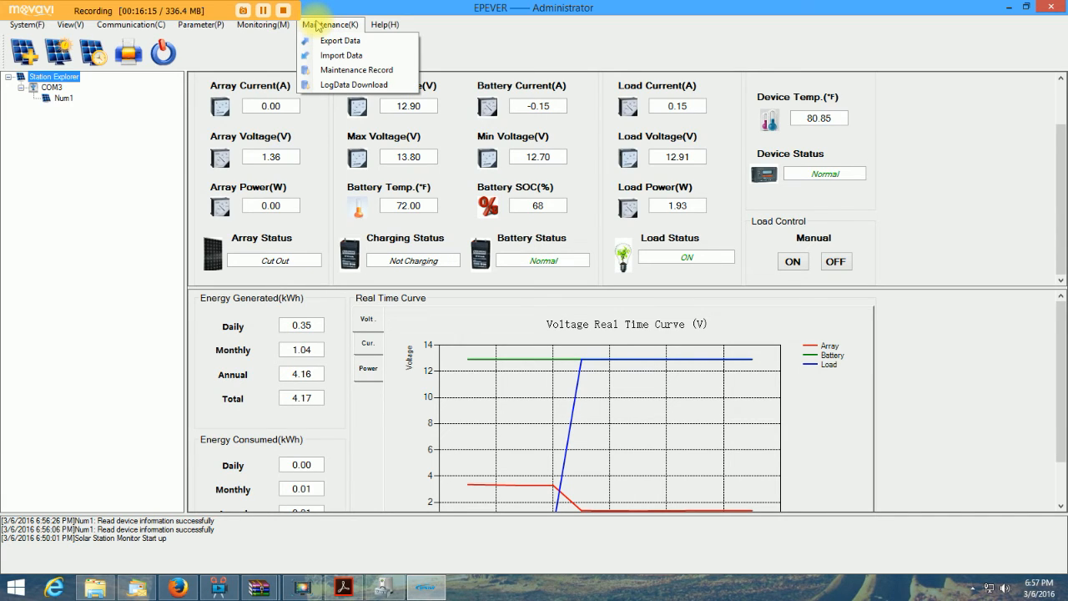
left_click(341, 72)
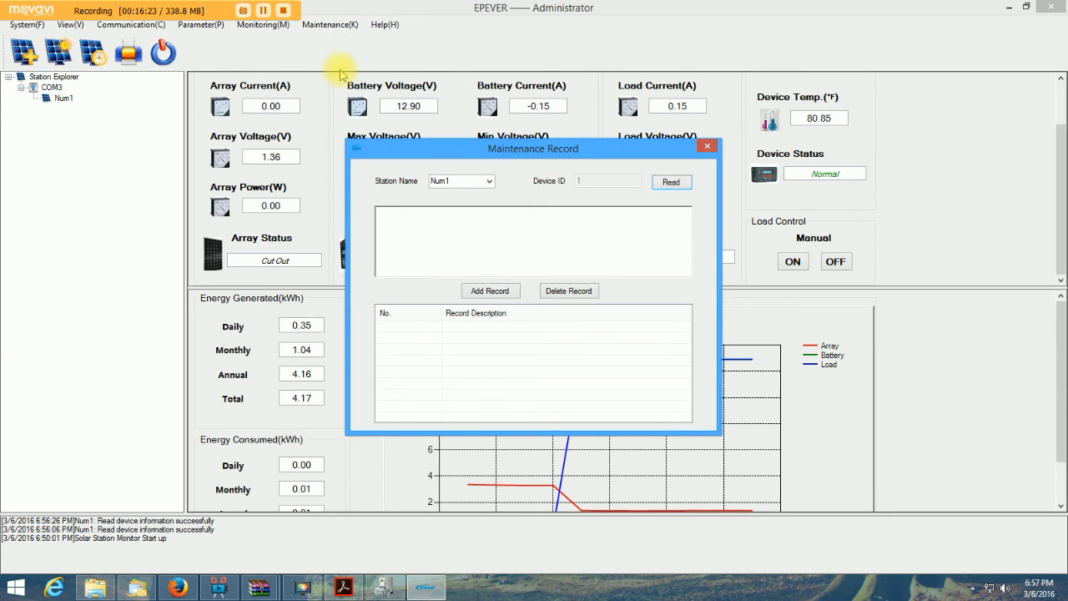
left_click(675, 186)
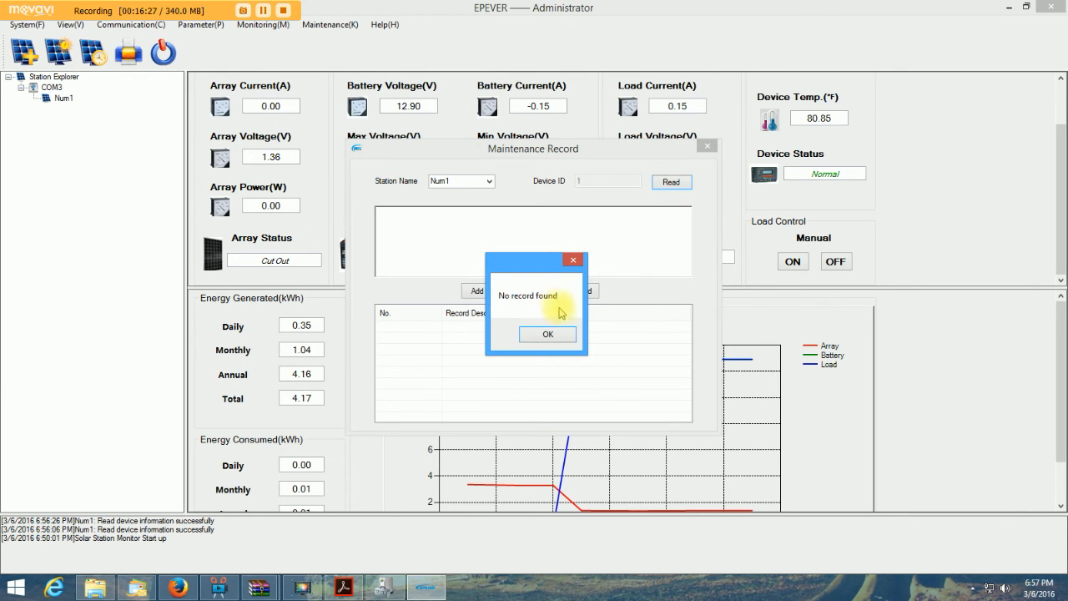
left_click(550, 334)
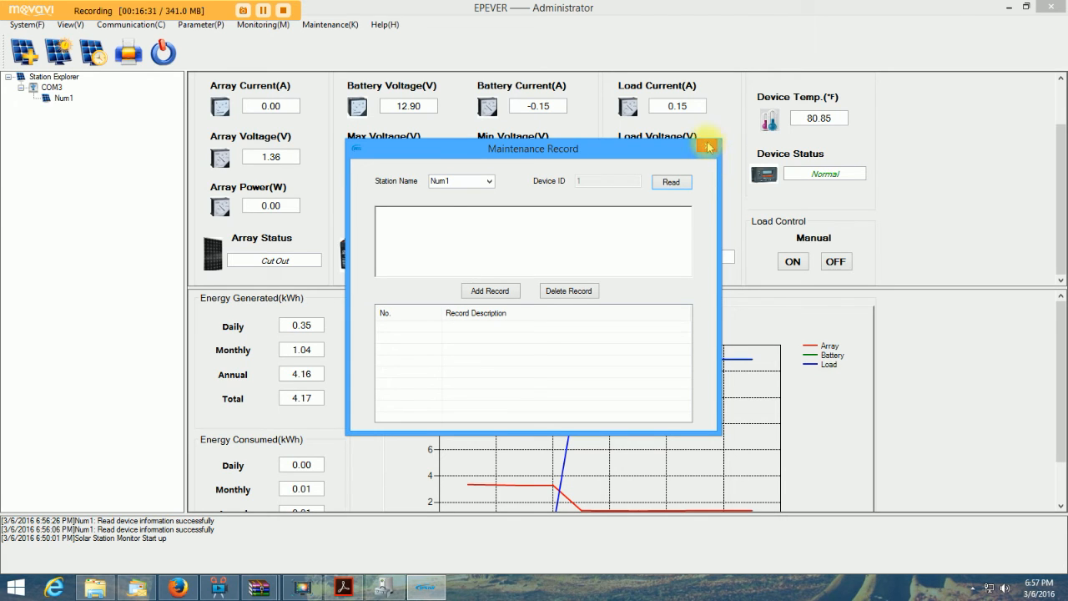
left_click(707, 147)
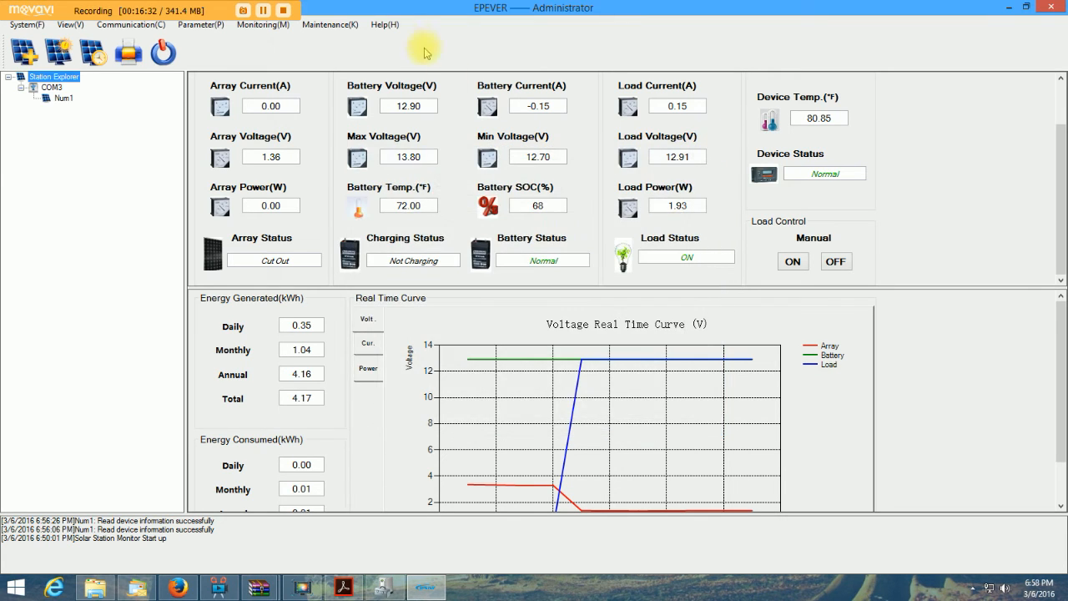
Step: Open the help file, expand the User's Manual of Monitoring Software and display the Introduction chapter
left_click(380, 25)
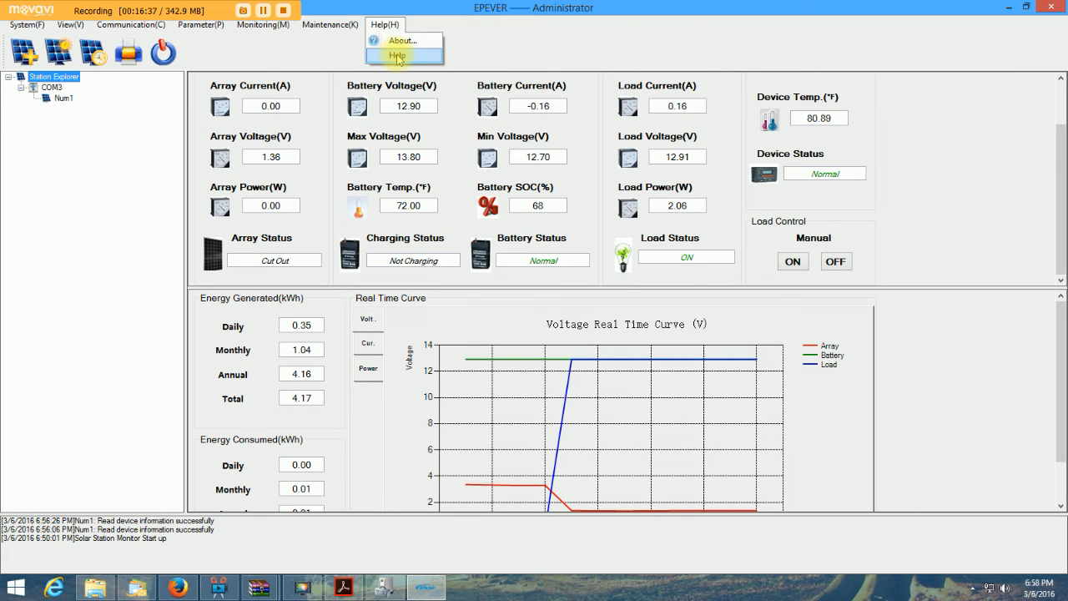
left_click(397, 56)
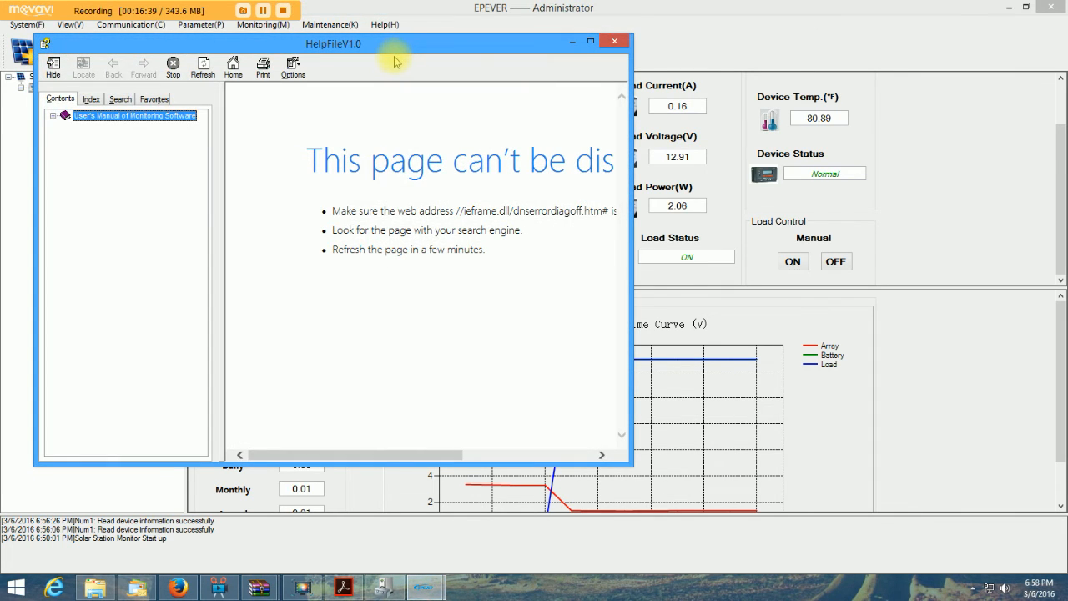
left_click(52, 116)
left_click(115, 127)
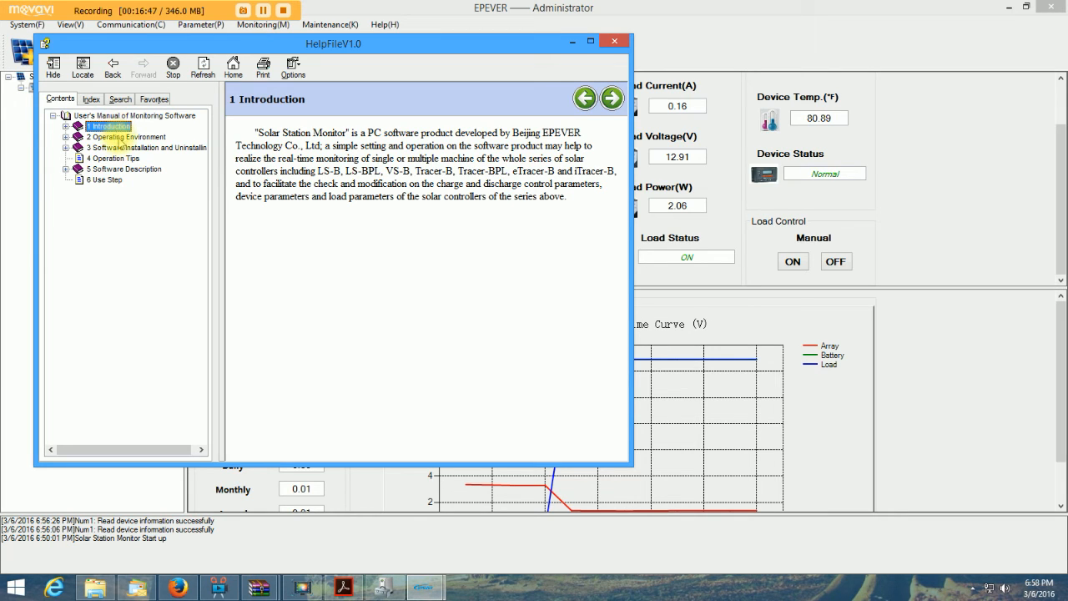
Step: Read the Hardware Environment and Software Environment sections of the Operating Environment chapter with the help window maximized
left_click(120, 138)
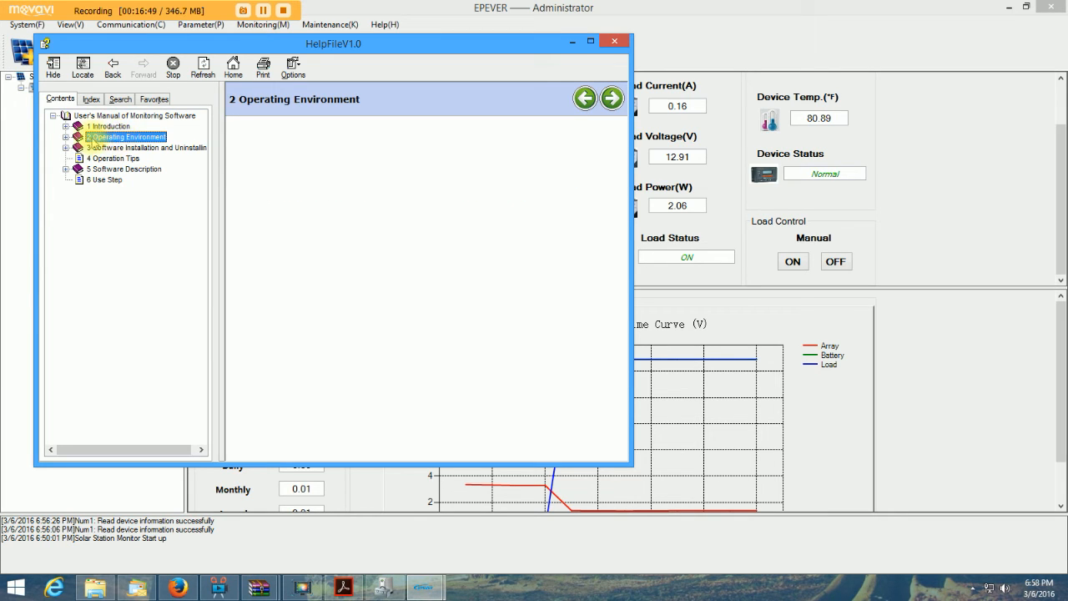
left_click(65, 137)
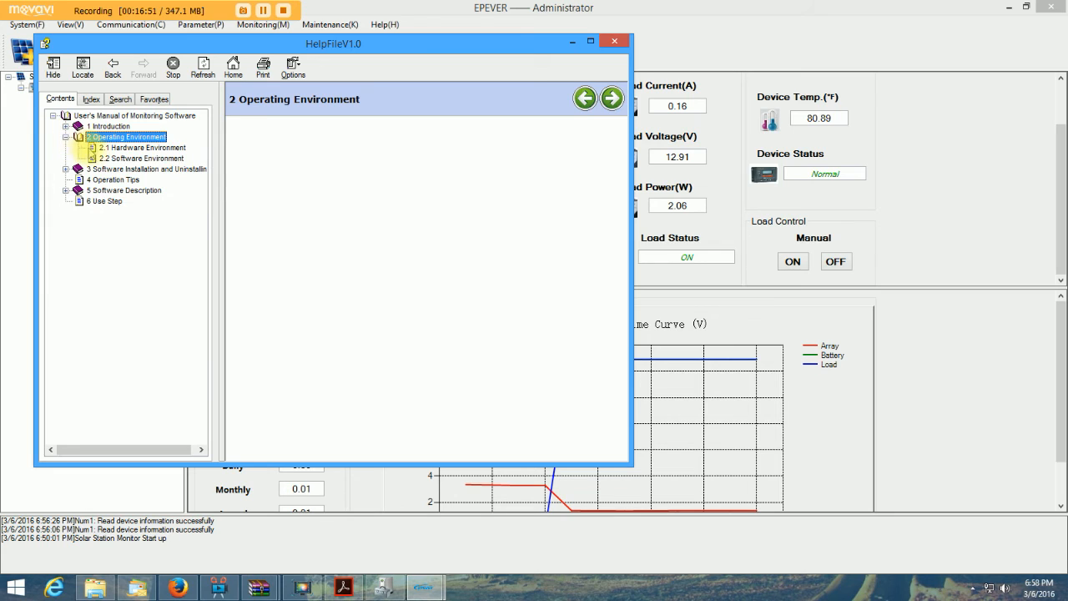
left_click(144, 149)
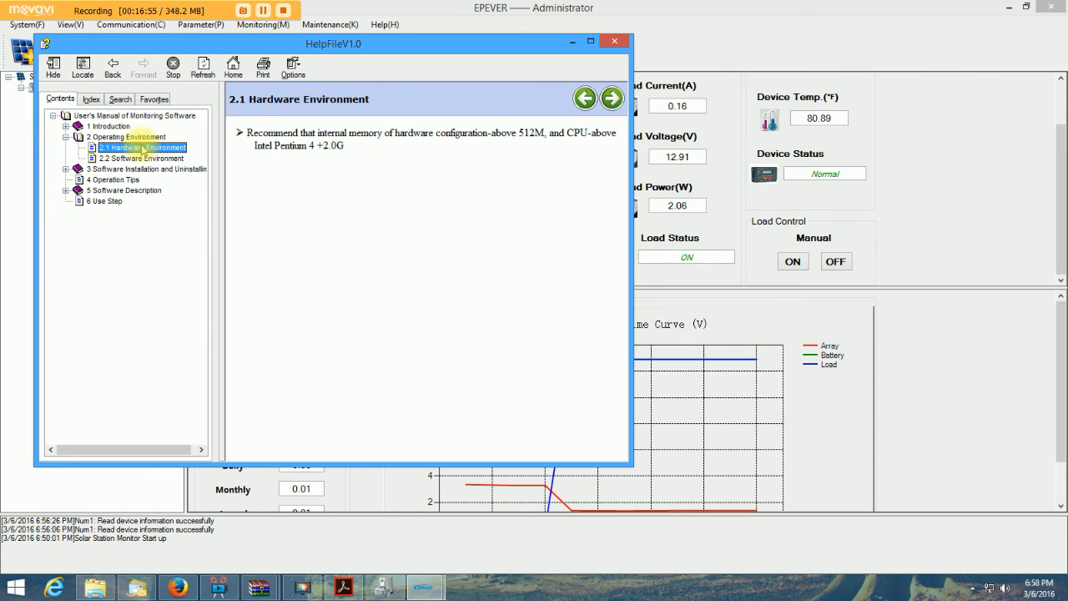
left_click(590, 41)
left_click(103, 119)
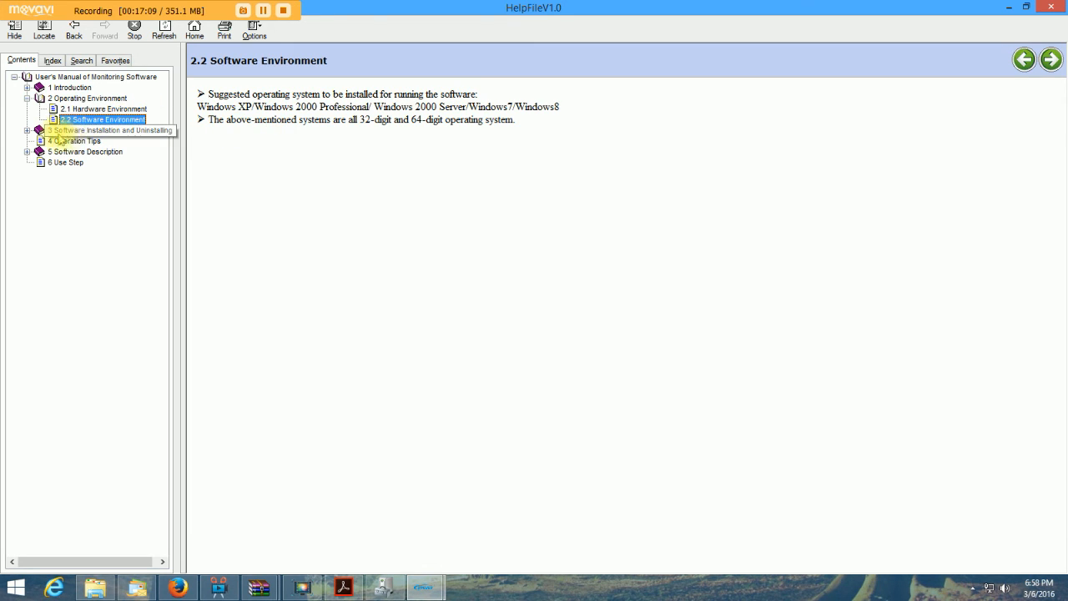
Step: Read the Software Installation and Software Uninstalling sections and the Operation Tips chapter of the manual
left_click(28, 130)
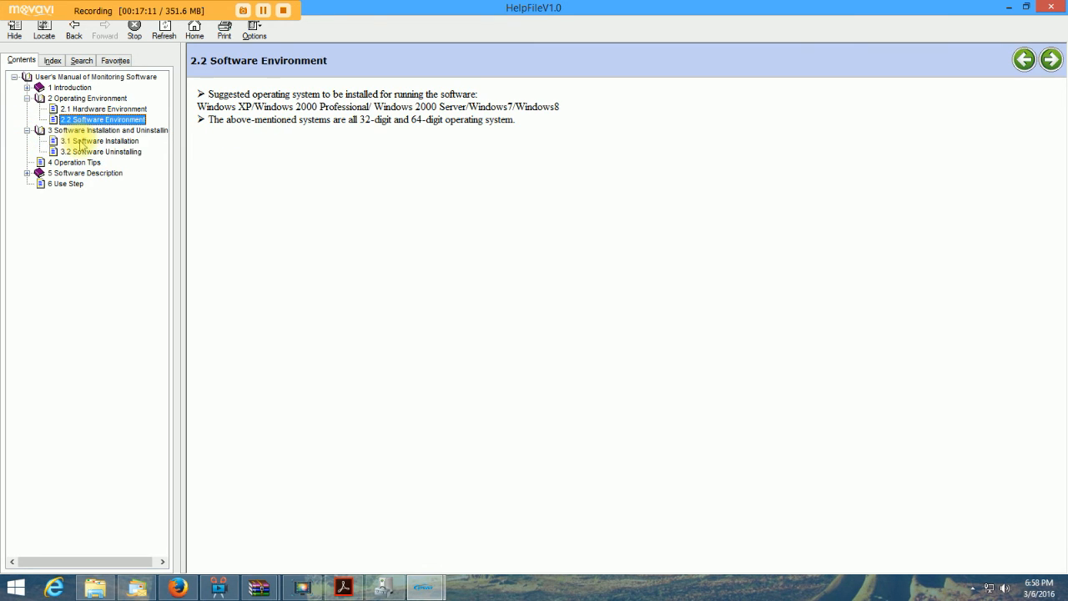
left_click(84, 141)
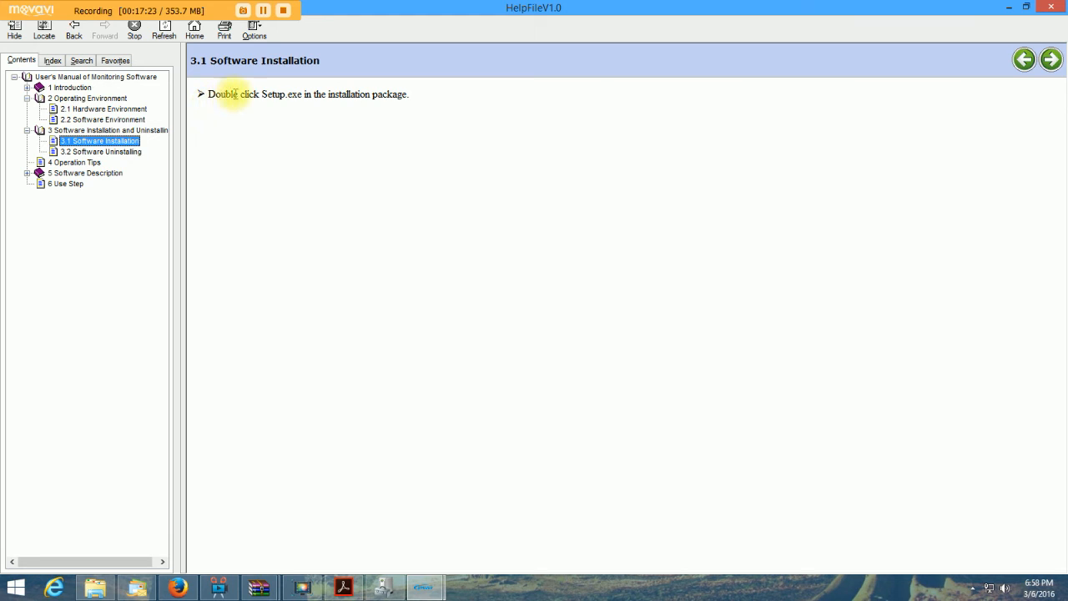
left_click(82, 153)
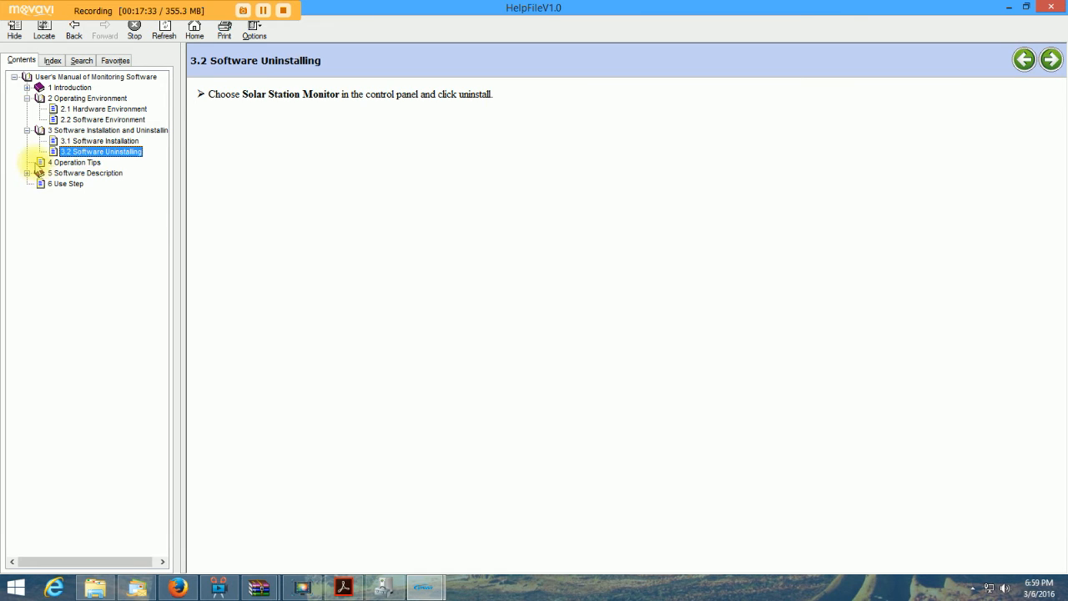
left_click(39, 162)
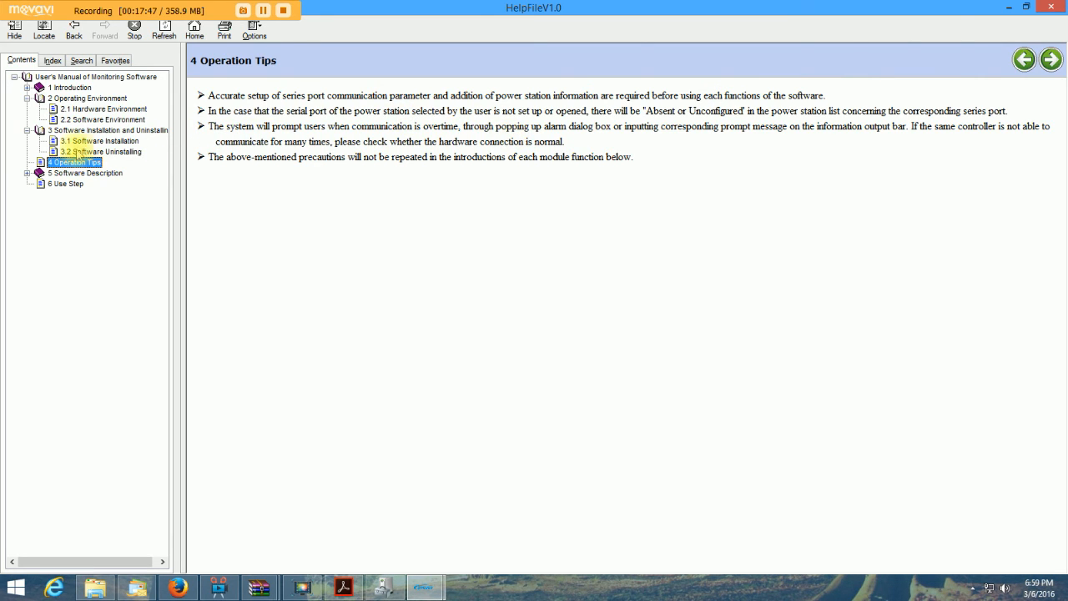
Step: Expand the Software Description chapter and read its System Overview section and the Menu and Toolbar topics of the Function Index
left_click(27, 173)
left_click(92, 183)
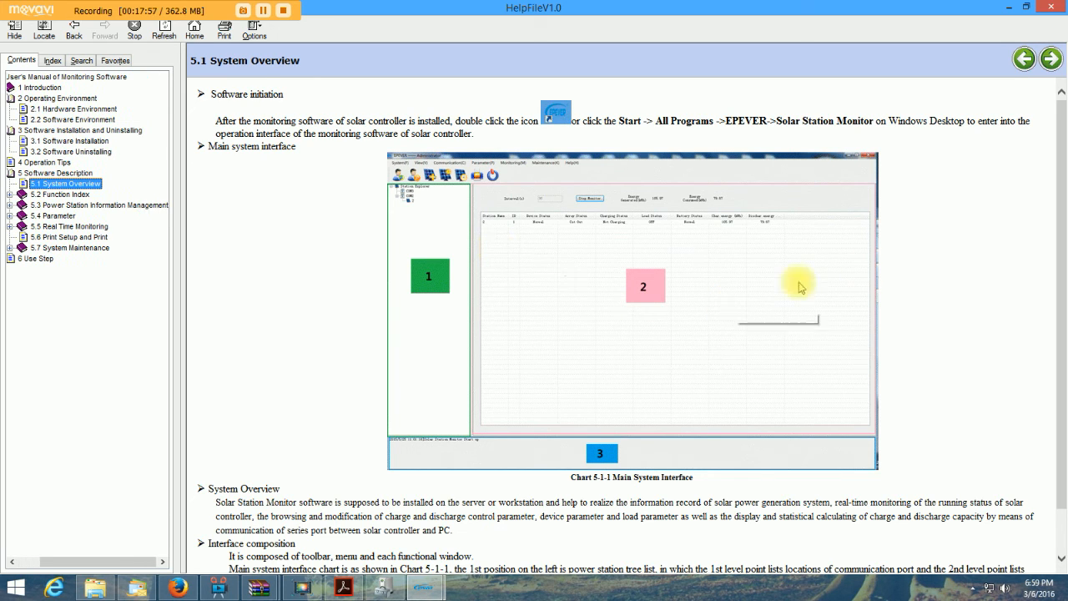
scroll(895, 259, "down", 1)
scroll(895, 260, "up", 1)
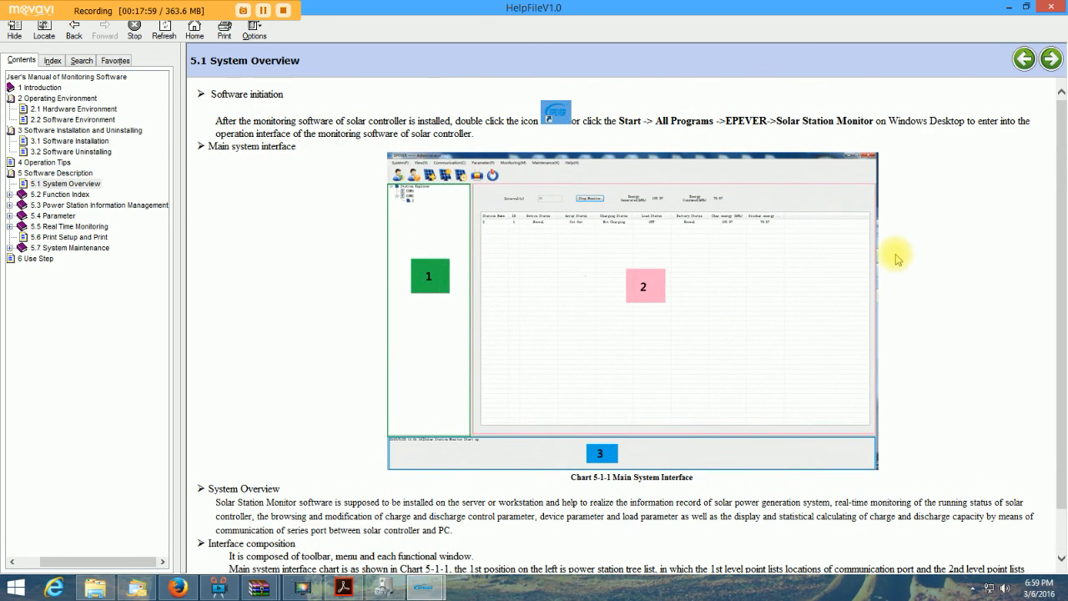
left_click(40, 194)
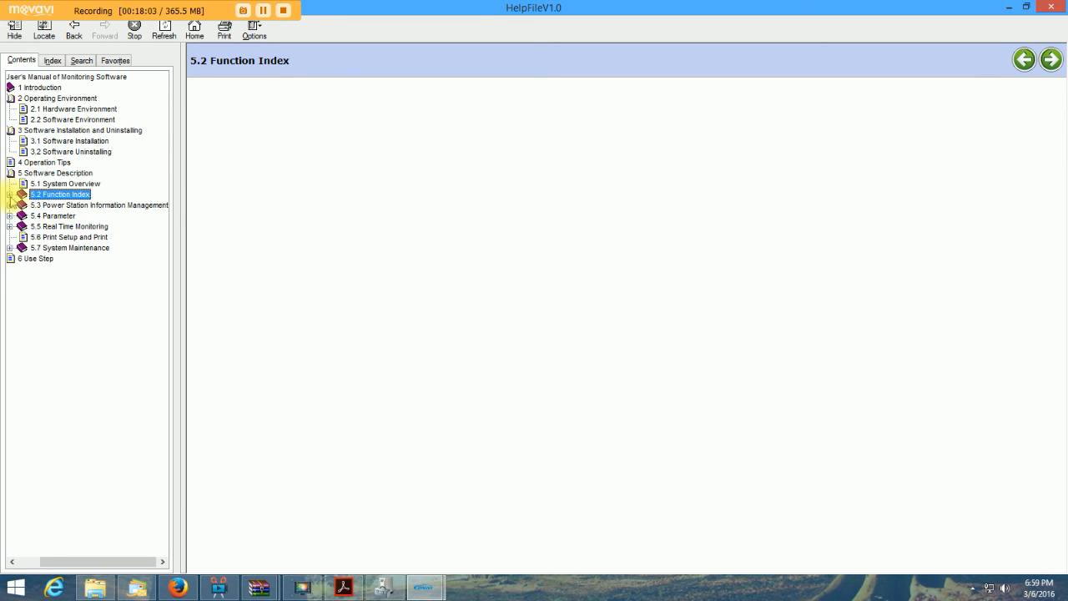
left_click(10, 194)
left_click(65, 204)
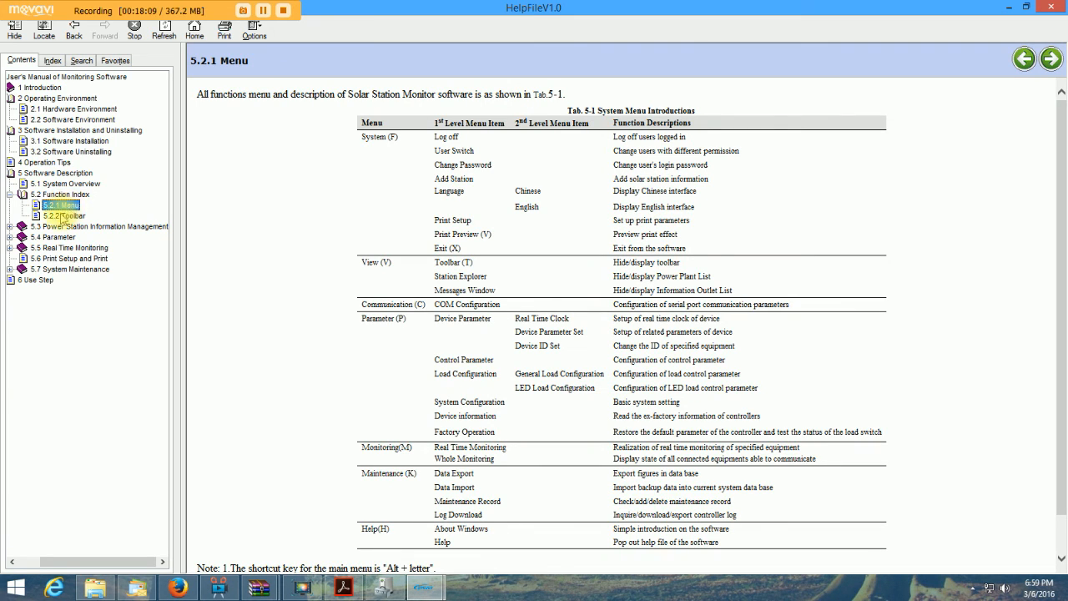
left_click(63, 216)
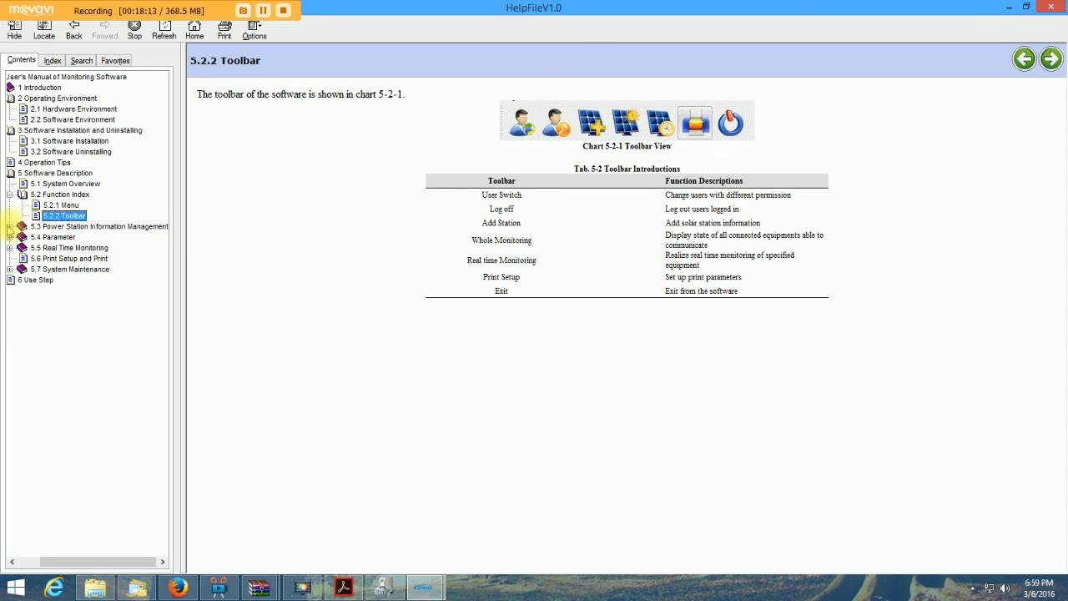
Step: Read the Power Station Information Management topics on typing in, deleting, viewing and editing a station
left_click(20, 227)
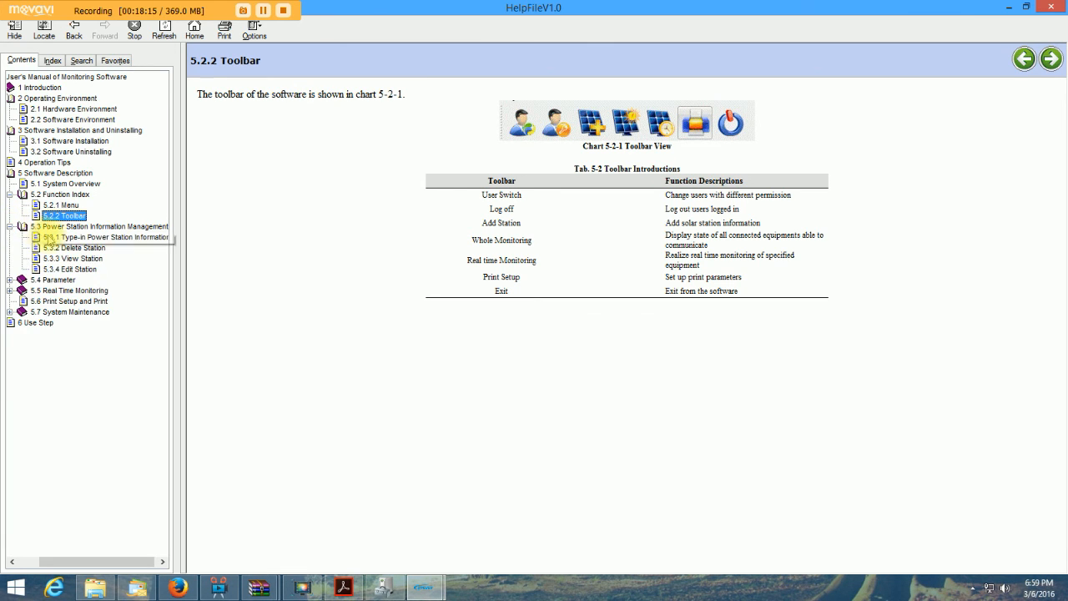
left_click(70, 238)
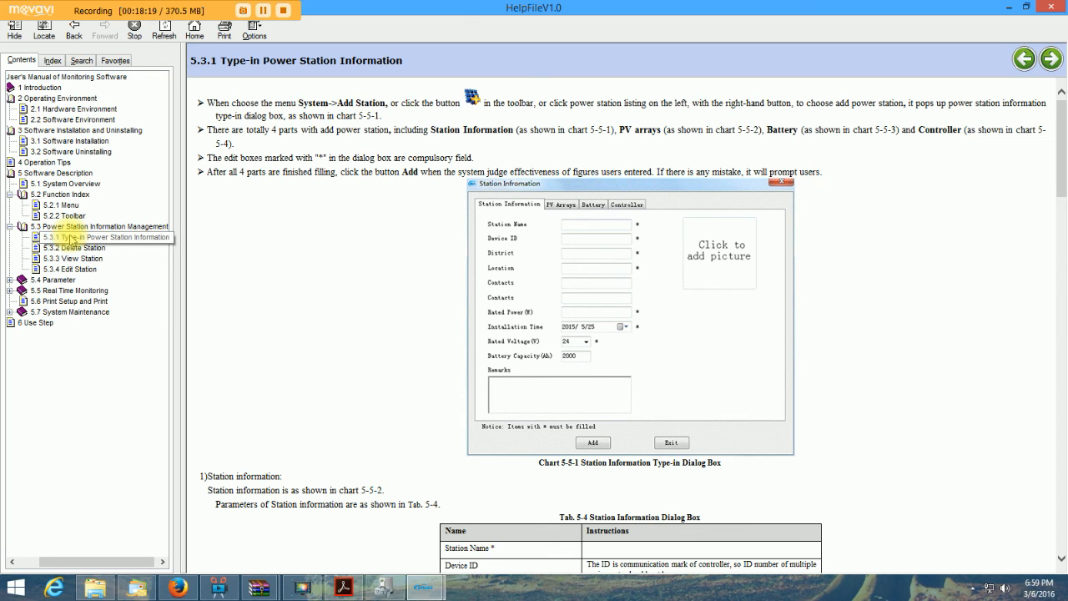
left_click(72, 237)
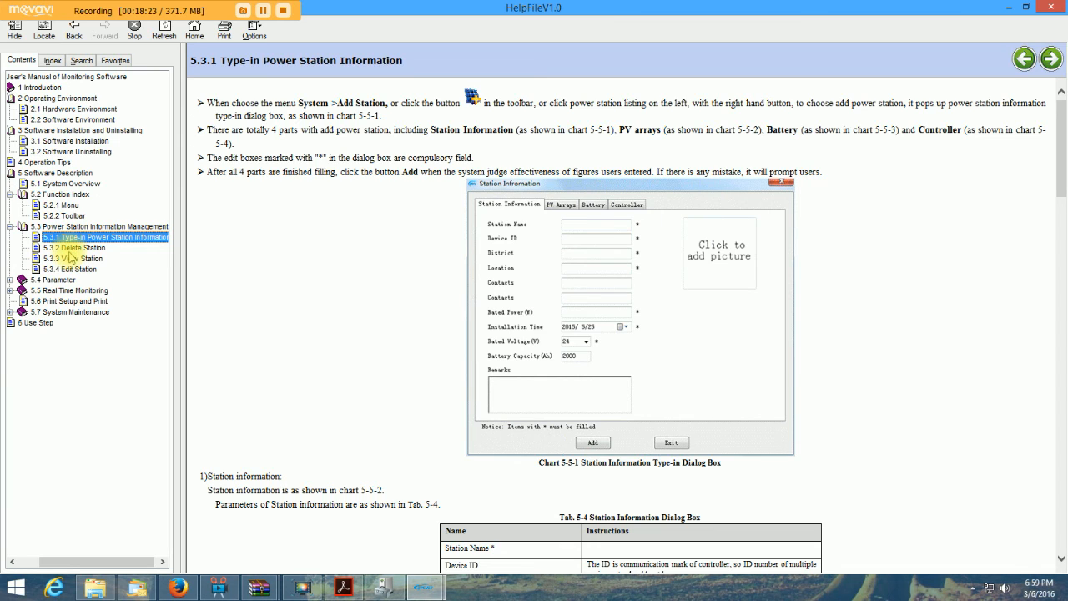
left_click(74, 248)
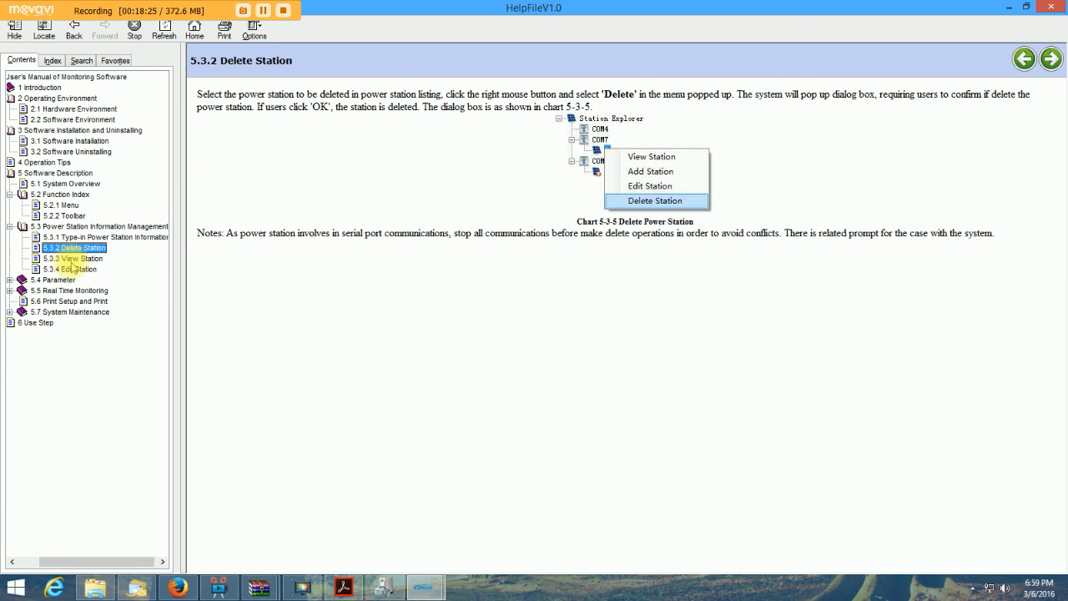
left_click(75, 258)
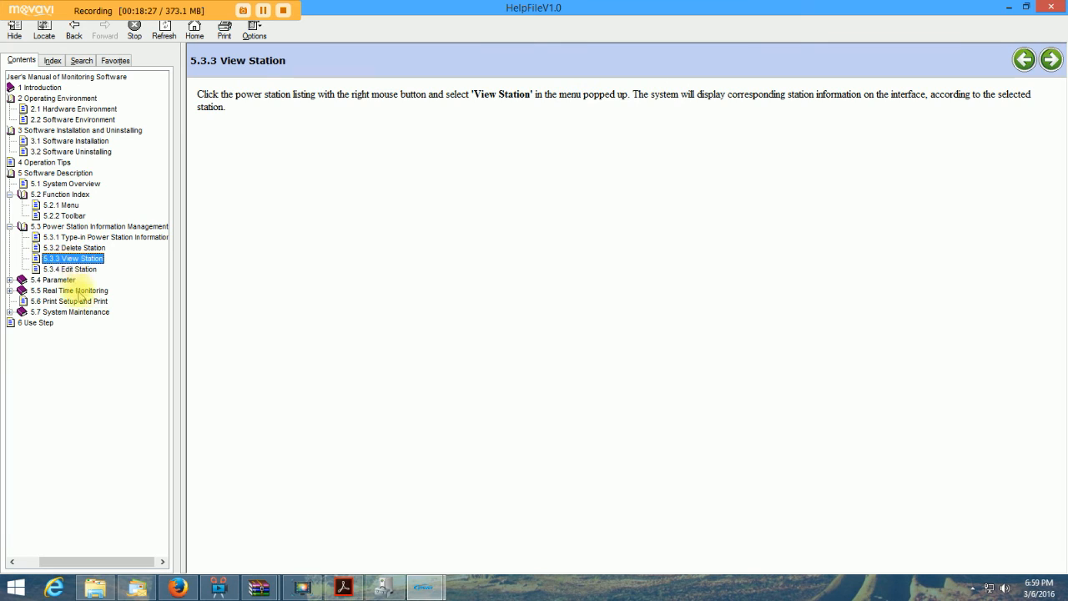
left_click(77, 269)
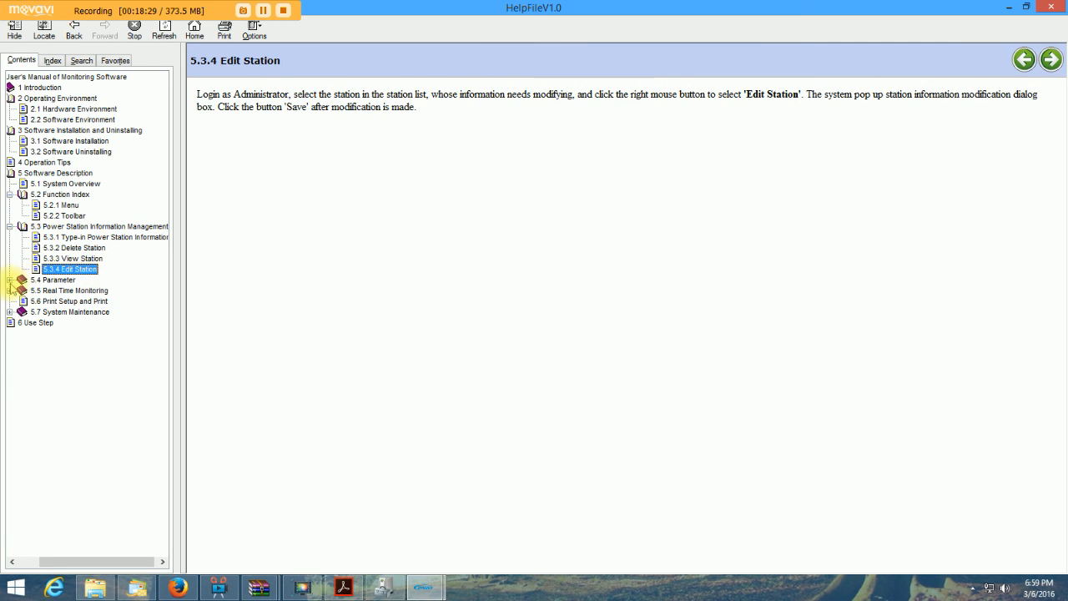
Step: Expand the Parameter section and view its Device Parameter, Control Parameter and General Load Configuration topics
left_click(10, 280)
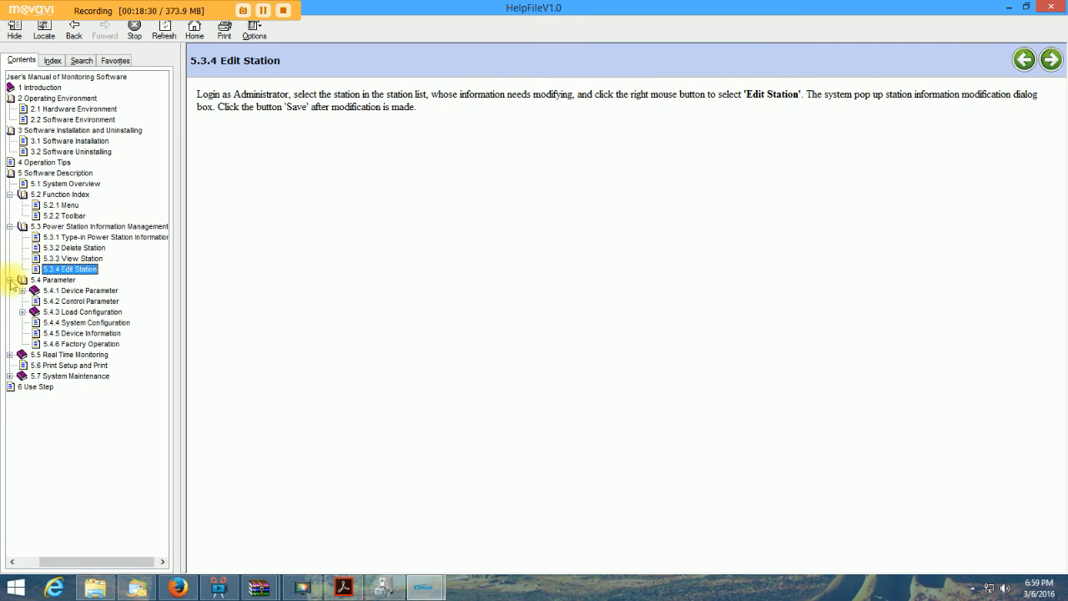
left_click(89, 292)
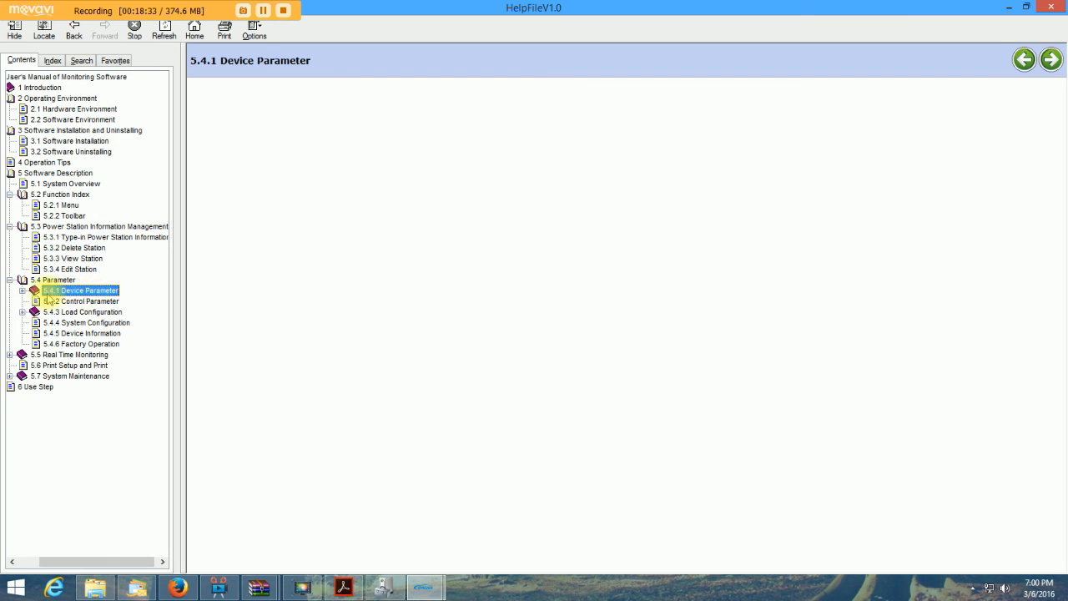
left_click(75, 302)
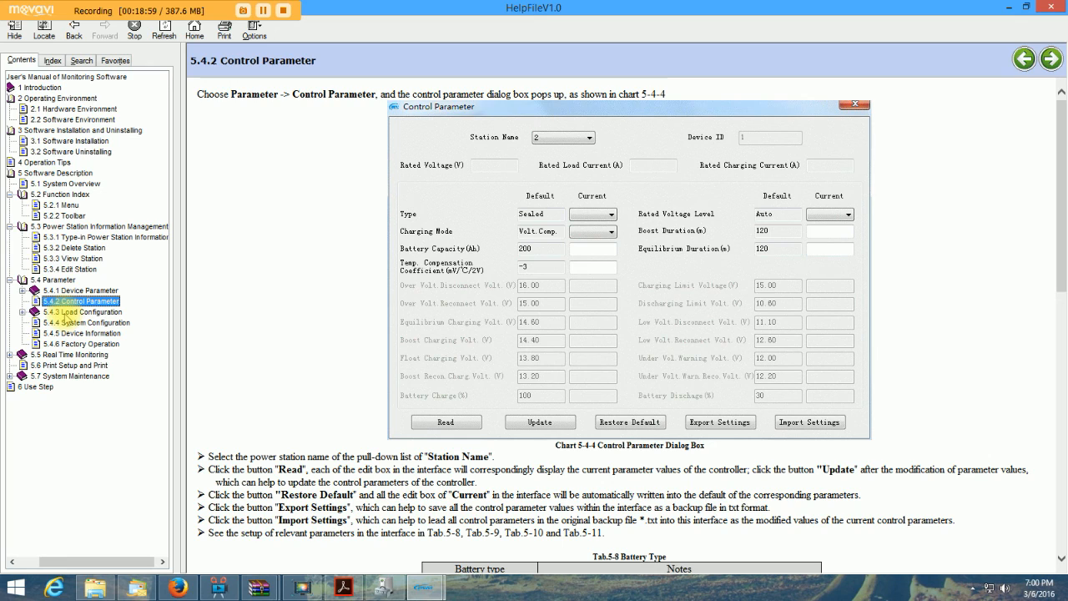
left_click(23, 311)
left_click(87, 324)
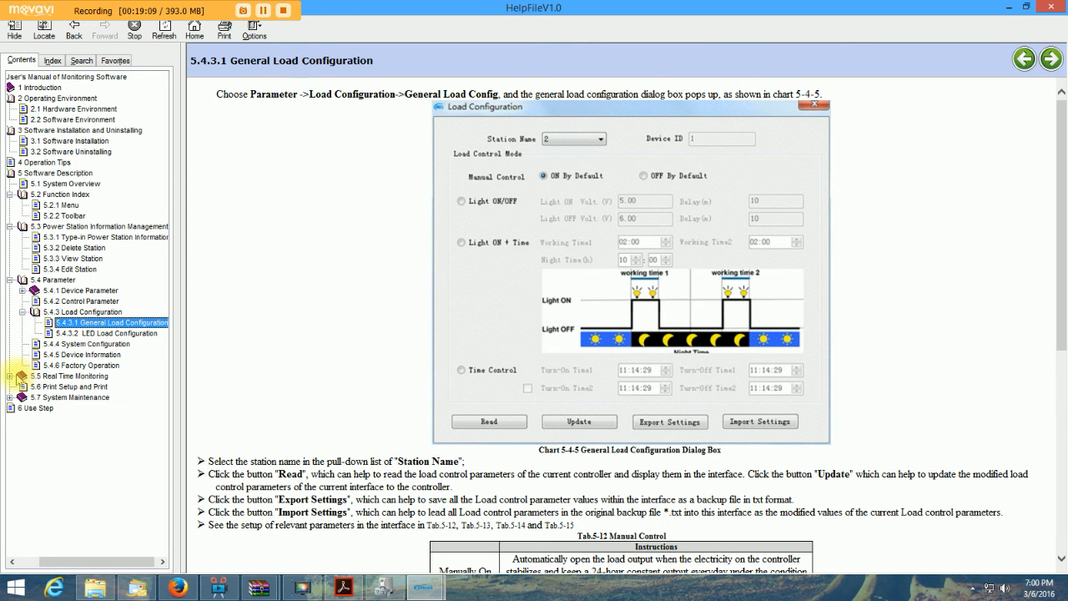
Step: Read the Data Displaying and Curve Setting and Displaying topics under Real Time Monitoring, and close the help file
left_click(17, 375)
left_click(80, 386)
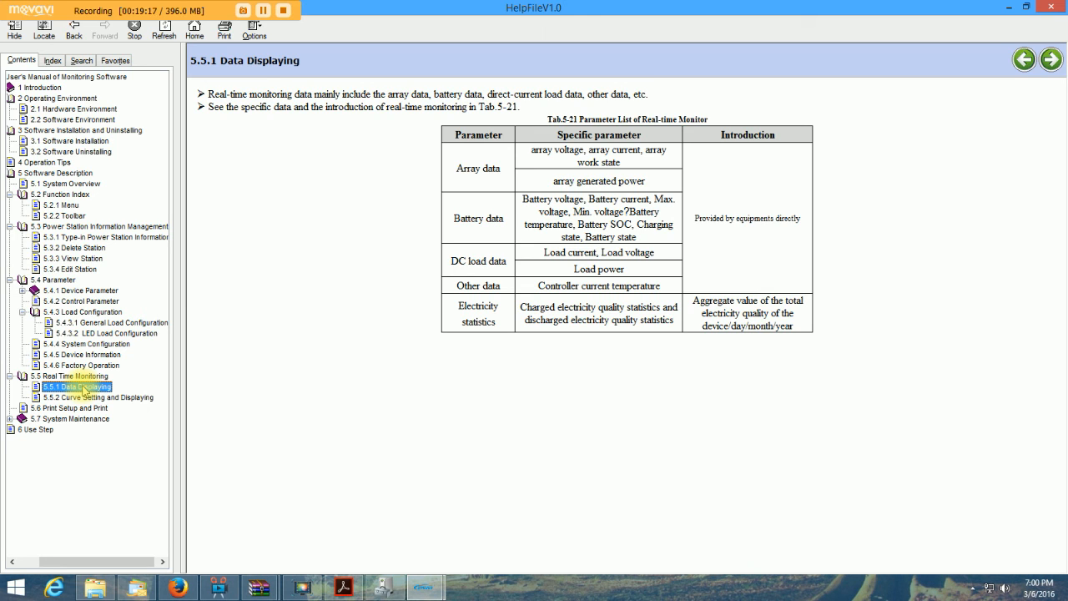
left_click(76, 398)
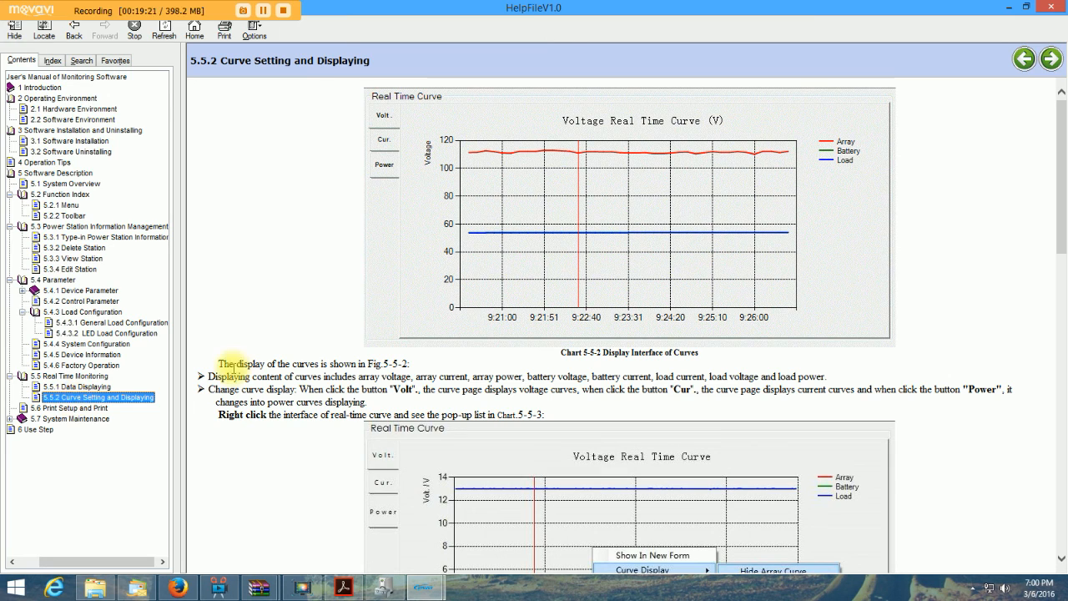
left_click_drag(1061, 233, 1062, 272)
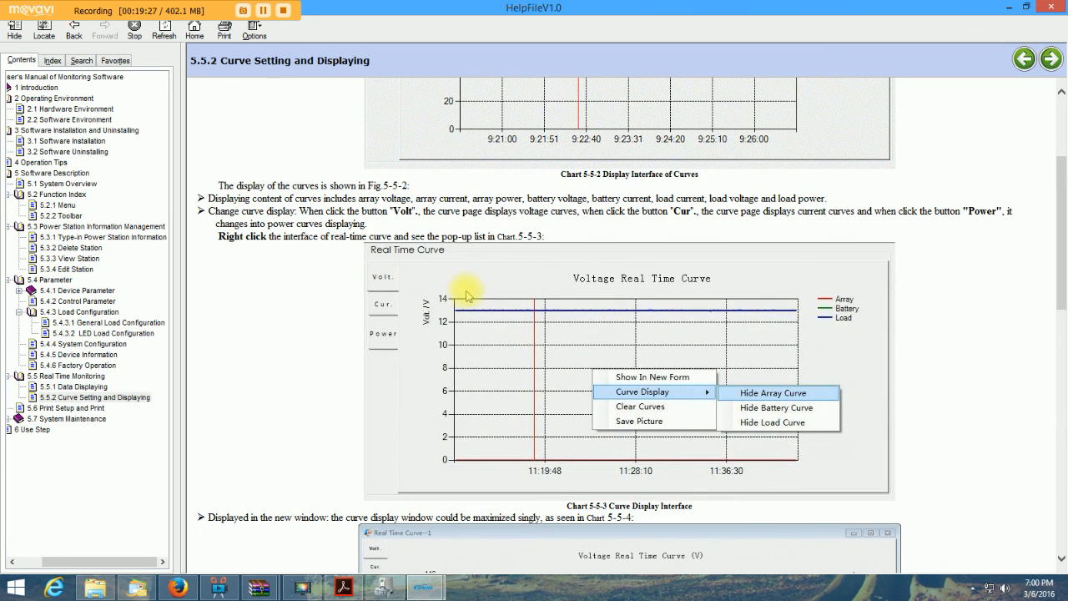
left_click(1050, 7)
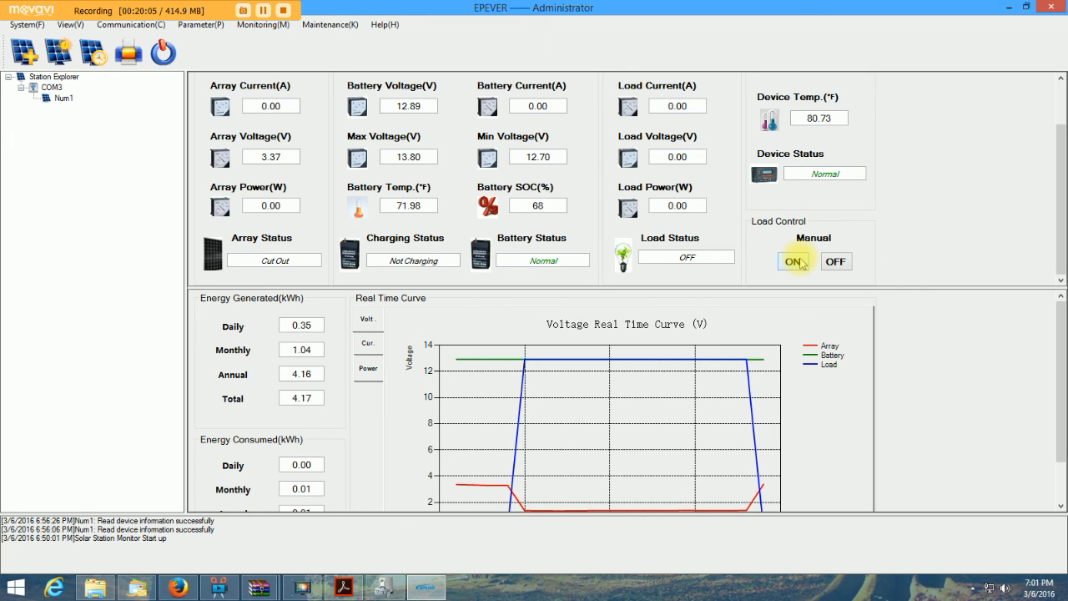
Step: Switch the load of station Num1 on and back off with the manual load control
left_click(793, 262)
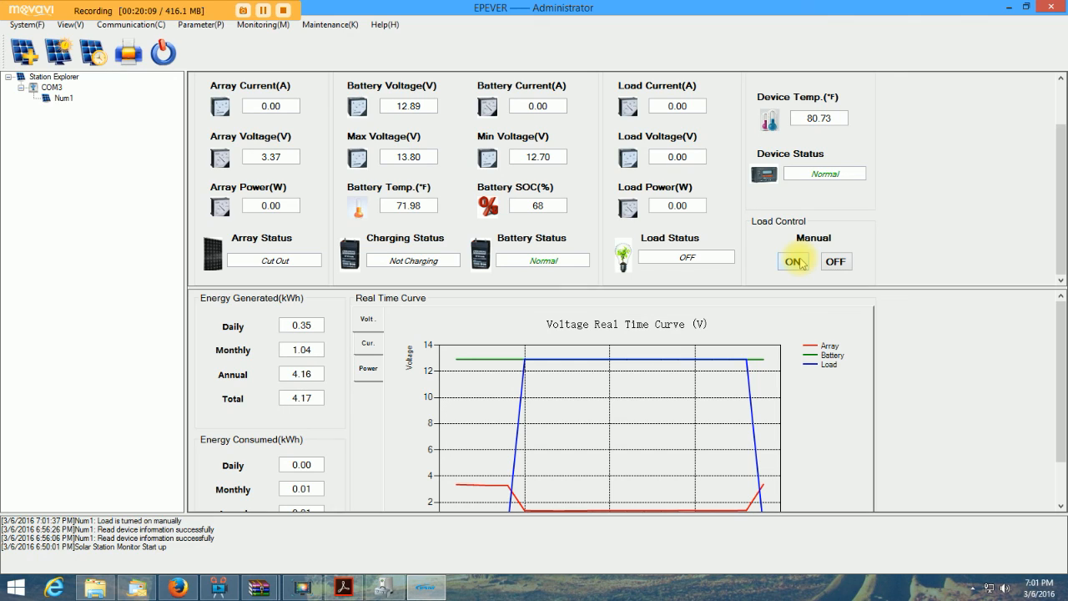
left_click(839, 263)
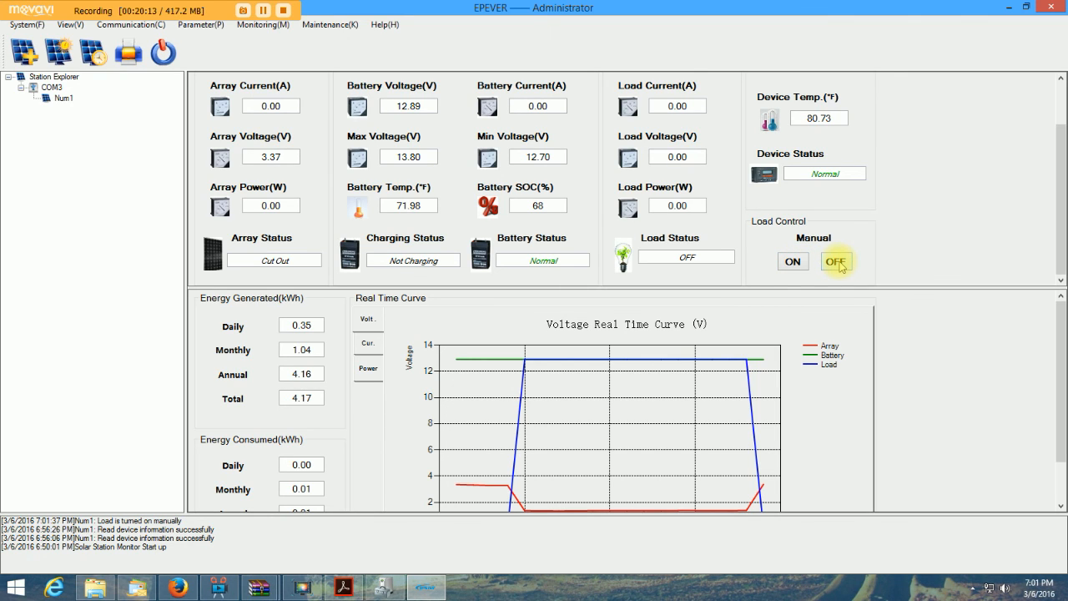